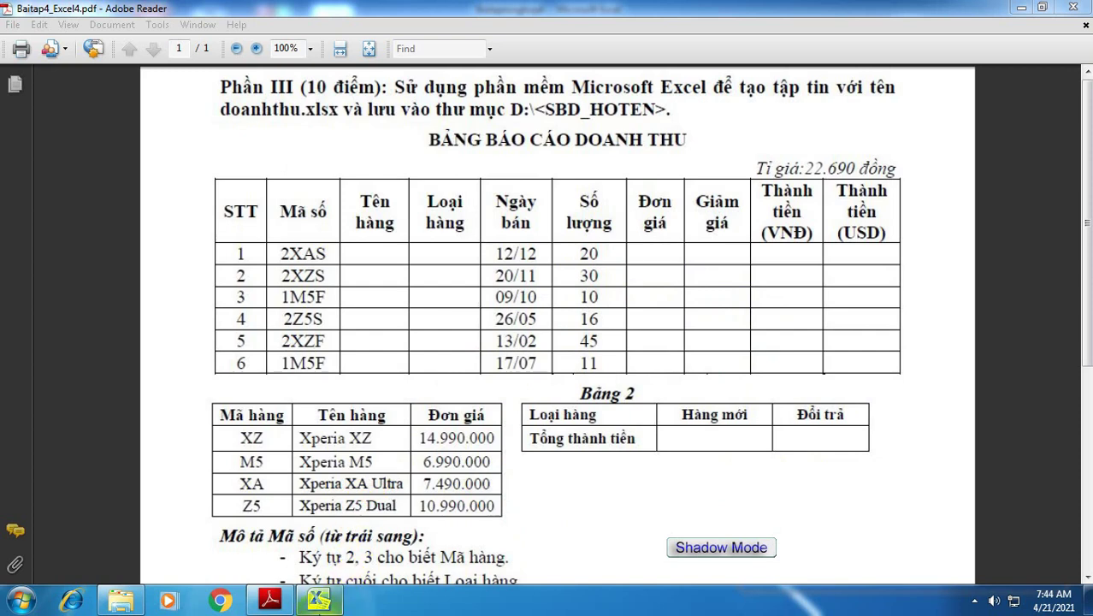
Step: Glance at the Excel workbook, then bring up the exercise PDF and read its tables
left_click(320, 601)
scroll(349, 507, "down", 4)
scroll(349, 509, "up", 4)
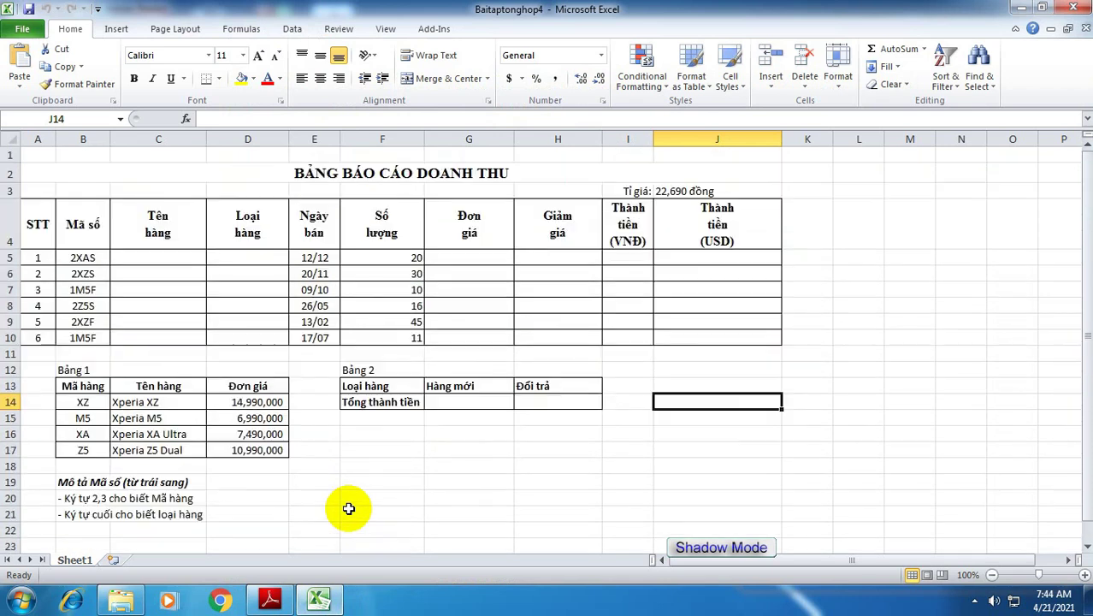
left_click(270, 601)
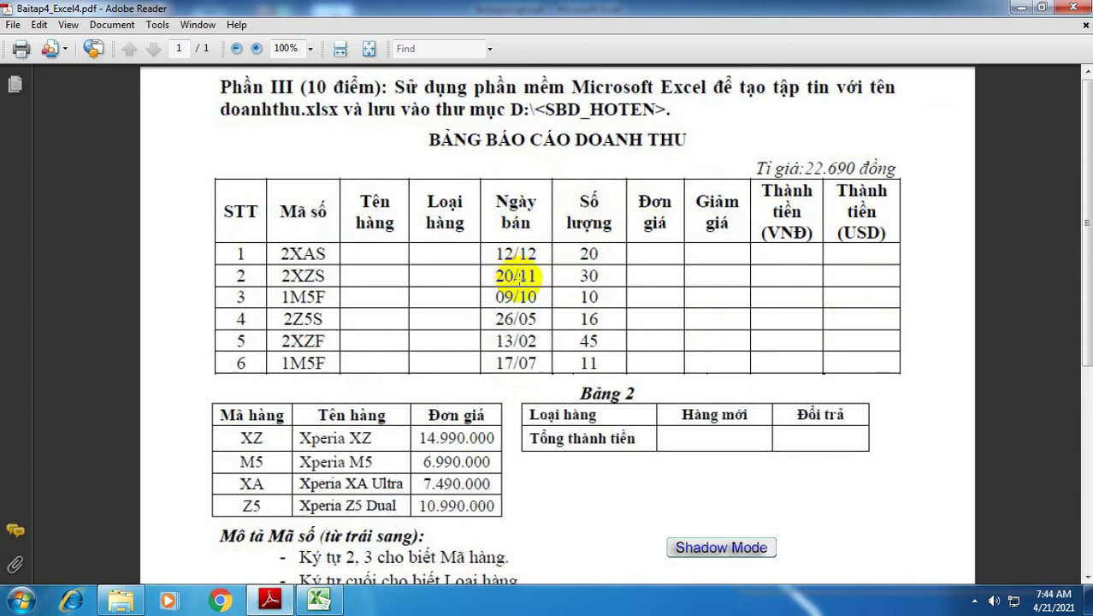
scroll(532, 334, "down", 5)
scroll(538, 339, "up", 1)
scroll(539, 334, "up", 2)
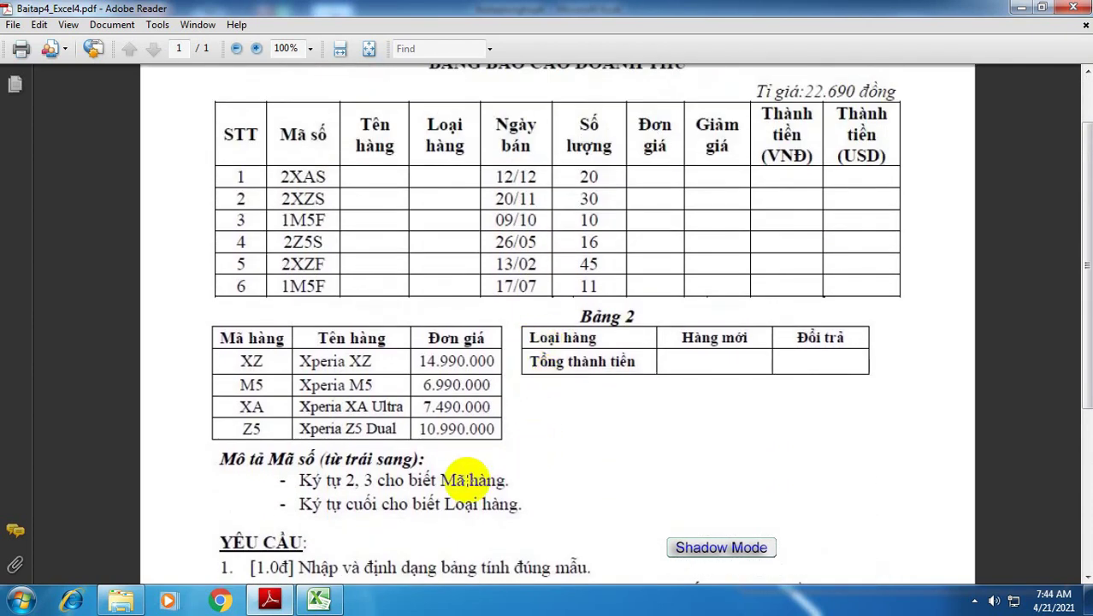
left_click_drag(265, 459, 223, 459)
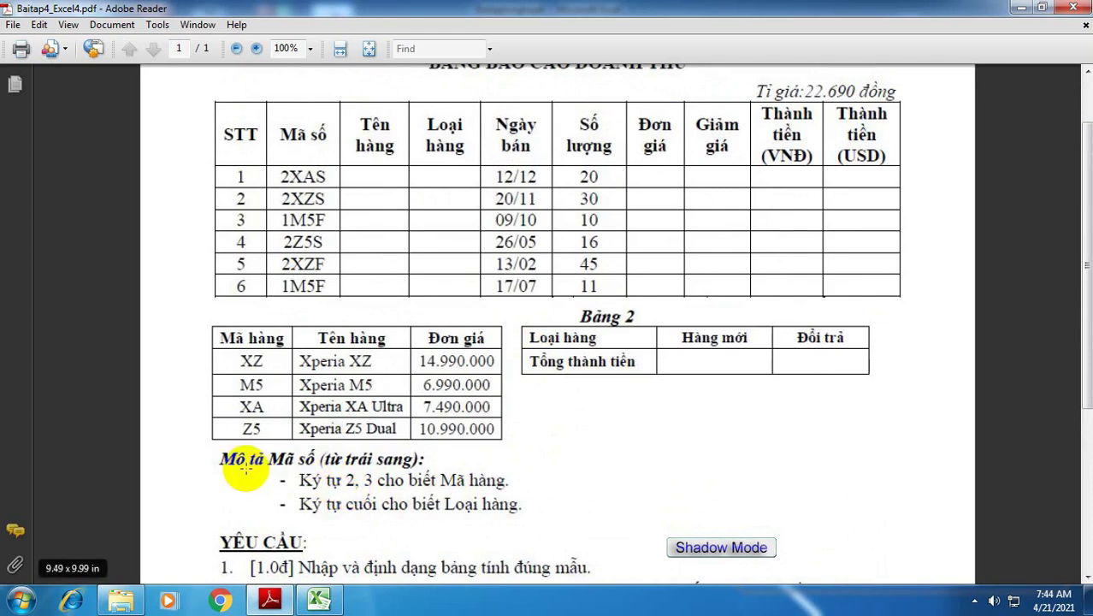
left_click(246, 466)
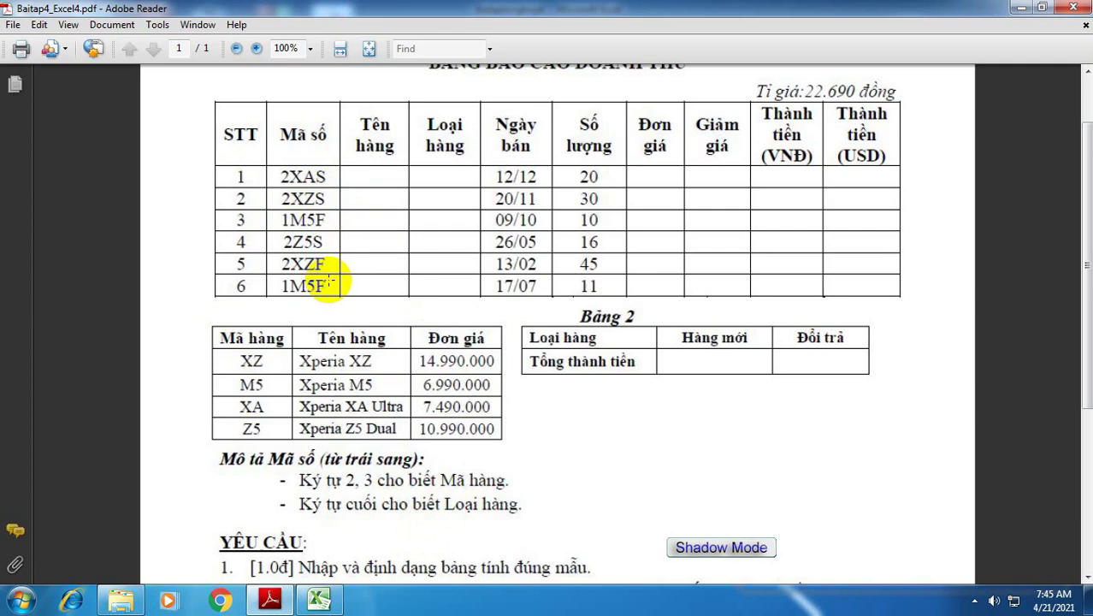
Step: Scroll through the YÊU CẦU requirements list and return to the Excel workbook
scroll(386, 407, "down", 2)
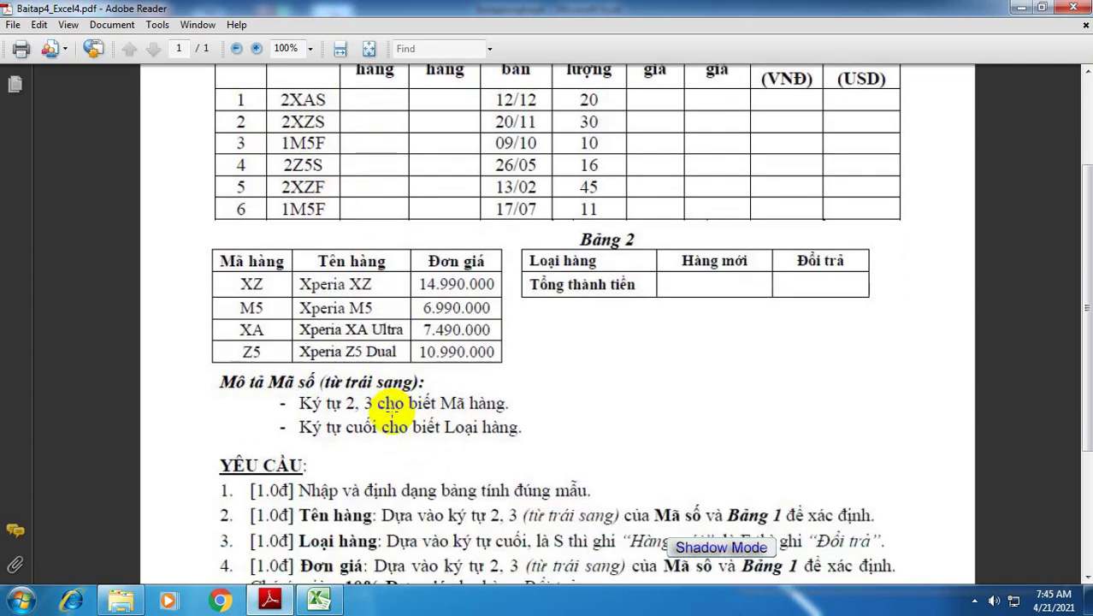
scroll(389, 407, "up", 2)
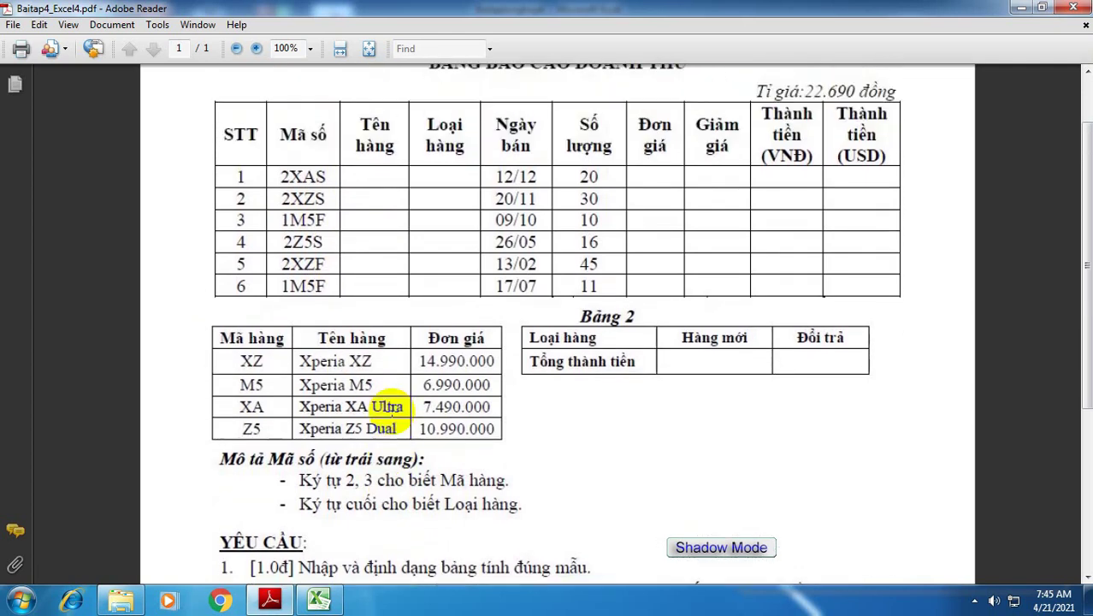
scroll(387, 407, "up", 1)
scroll(389, 410, "down", 4)
scroll(389, 412, "down", 3)
scroll(389, 412, "up", 4)
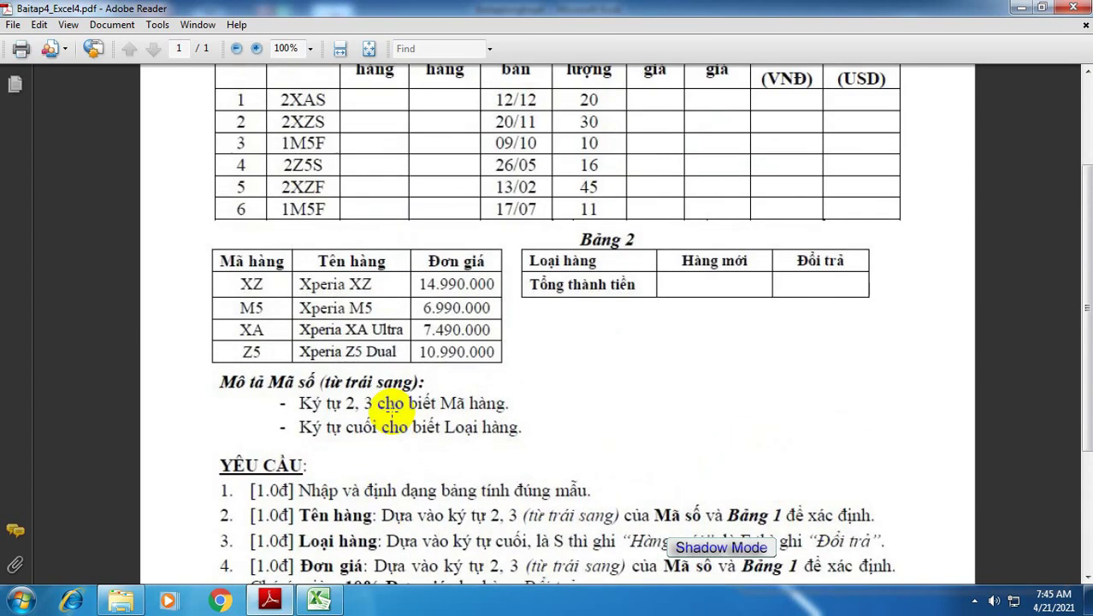
scroll(389, 407, "down", 4)
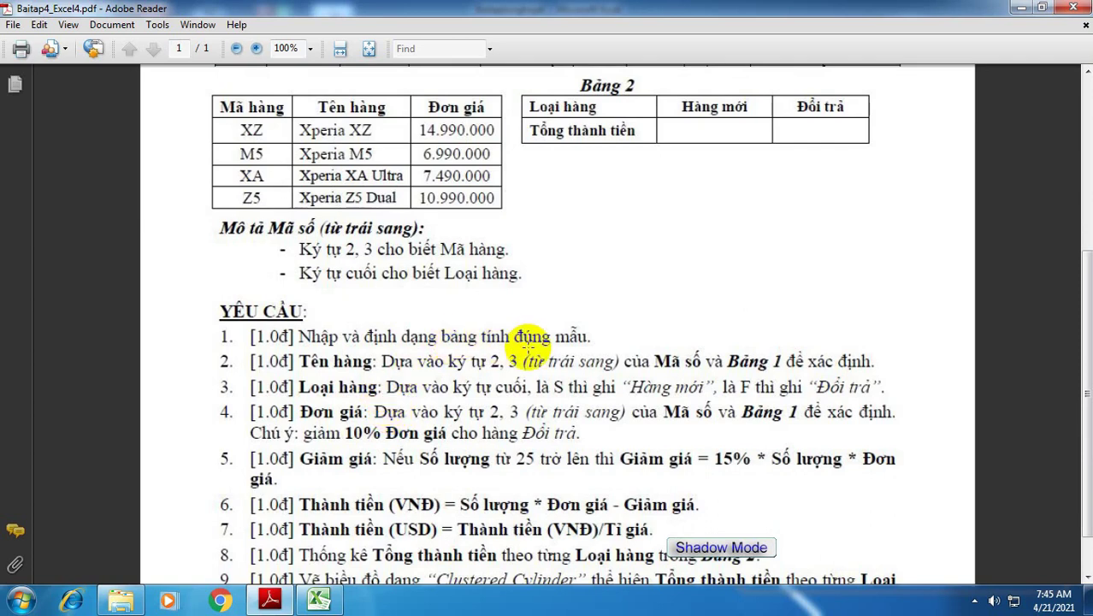
left_click(319, 600)
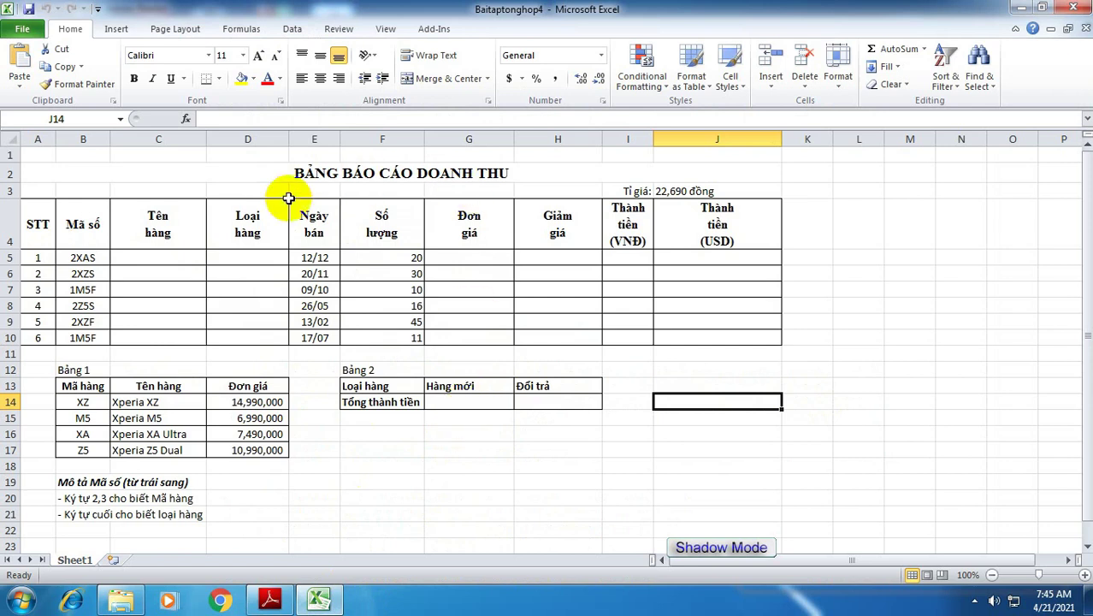
Step: Right-align the 22,690 exchange rate in J3 and check the Bảng 1 prices in D14:D17
left_click(673, 190)
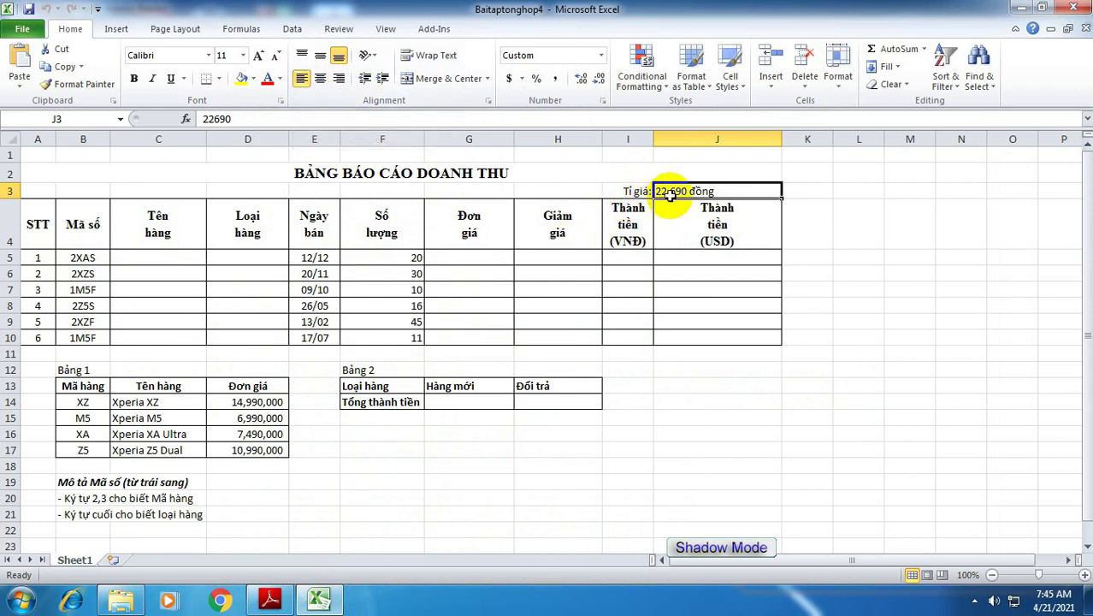
left_click(339, 78)
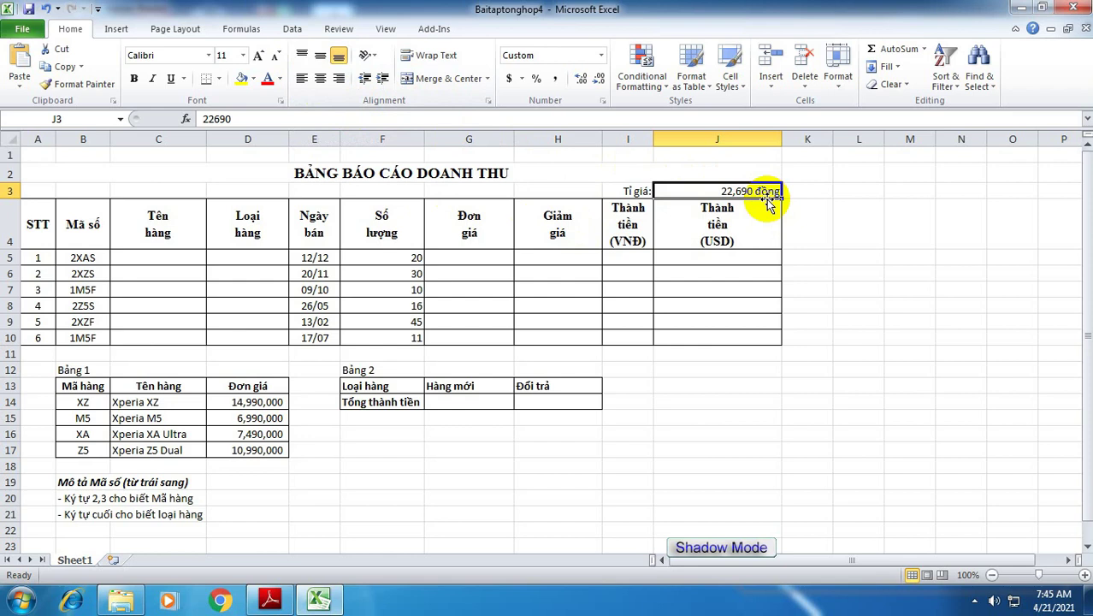
left_click(248, 407)
left_click(248, 450)
left_click(248, 418)
left_click(249, 450)
left_click(249, 407)
left_click(249, 418)
left_click(248, 434)
left_click(741, 192)
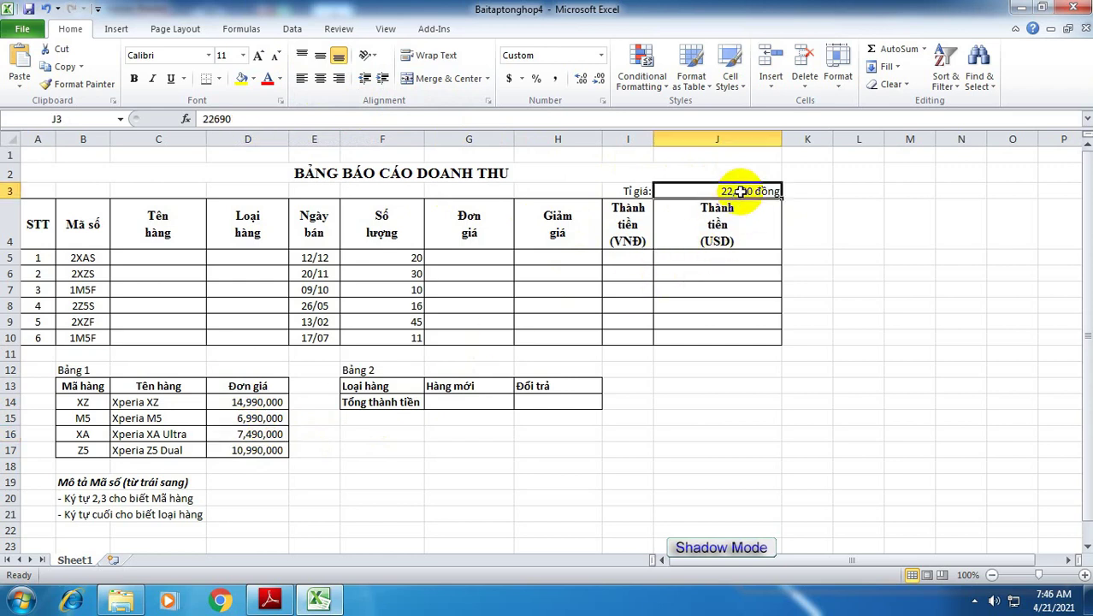
left_click(250, 418)
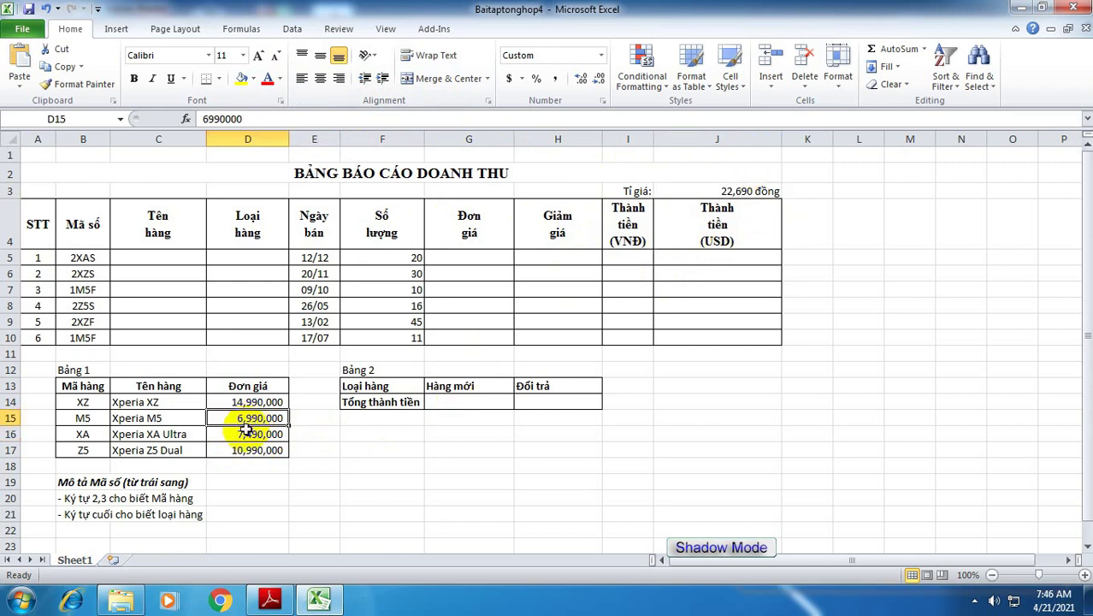
left_click(21, 600)
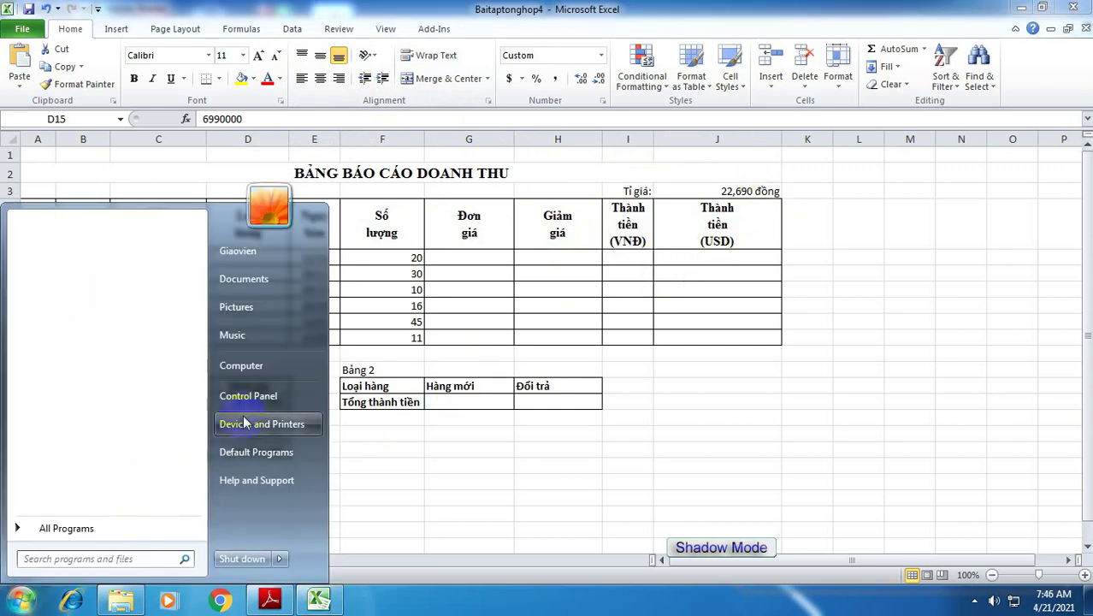
Step: Open Region and Language from the full Control Panel list, maximizing the window
left_click(245, 395)
scroll(556, 407, "down", 3)
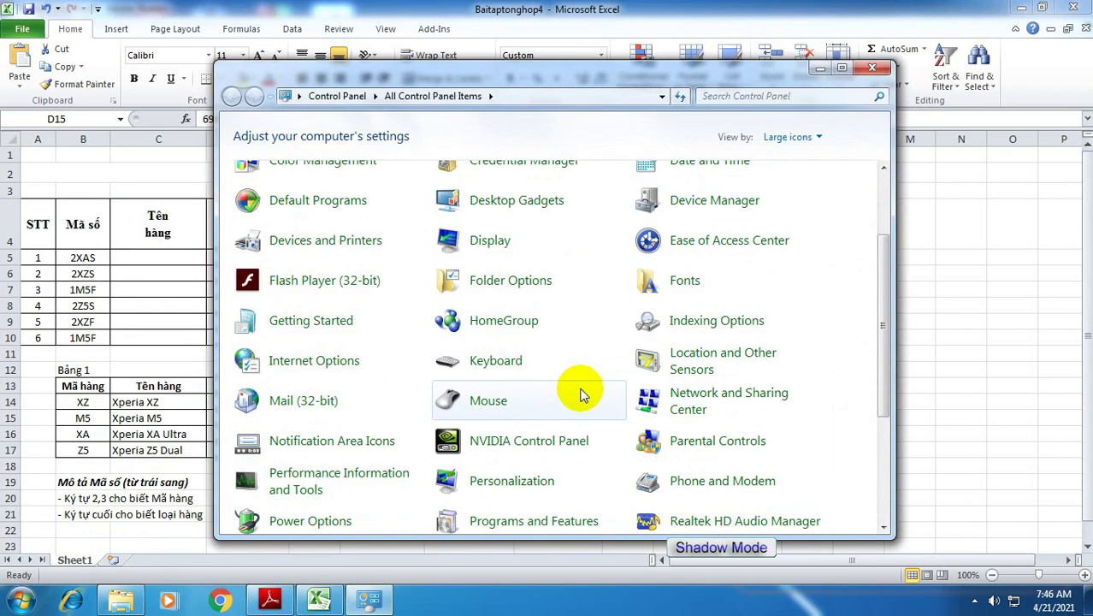
scroll(774, 474, "down", 2)
scroll(784, 416, "down", 2)
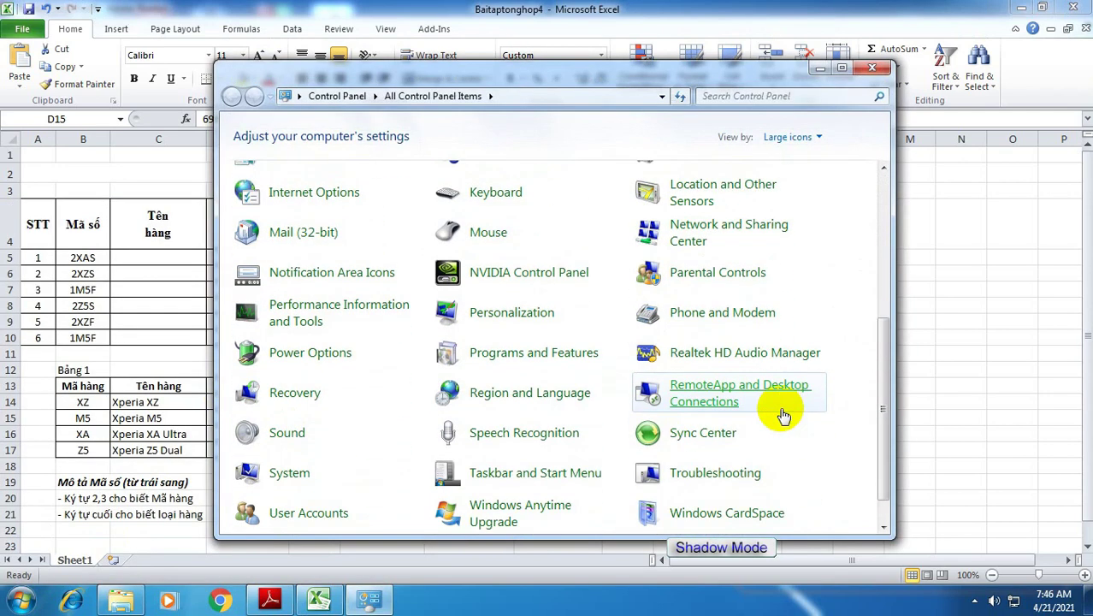
scroll(789, 467, "down", 1)
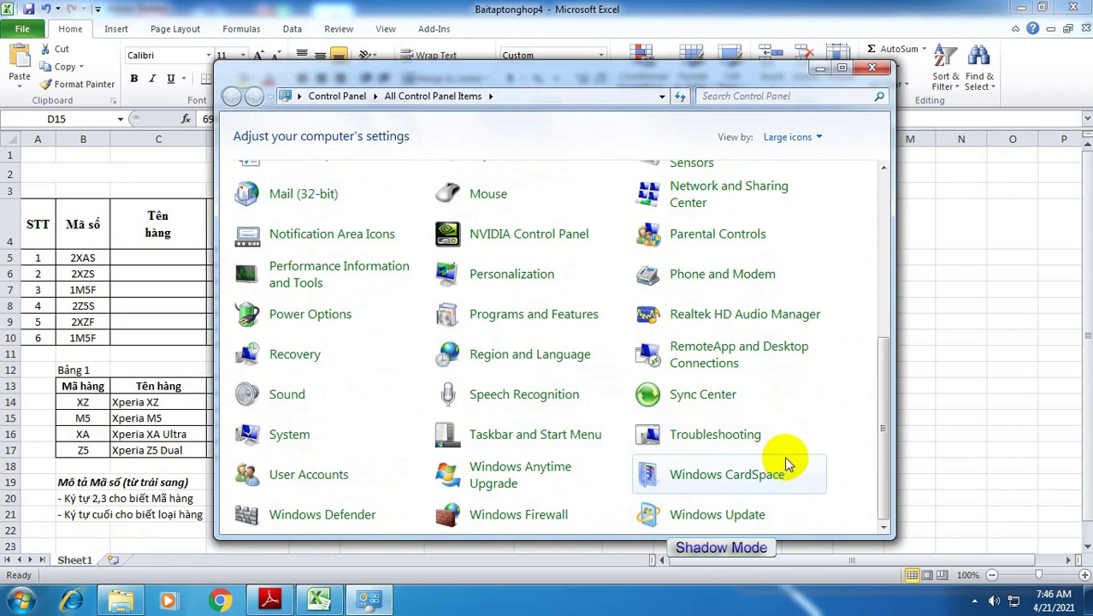
scroll(787, 462, "up", 3)
left_click(843, 68)
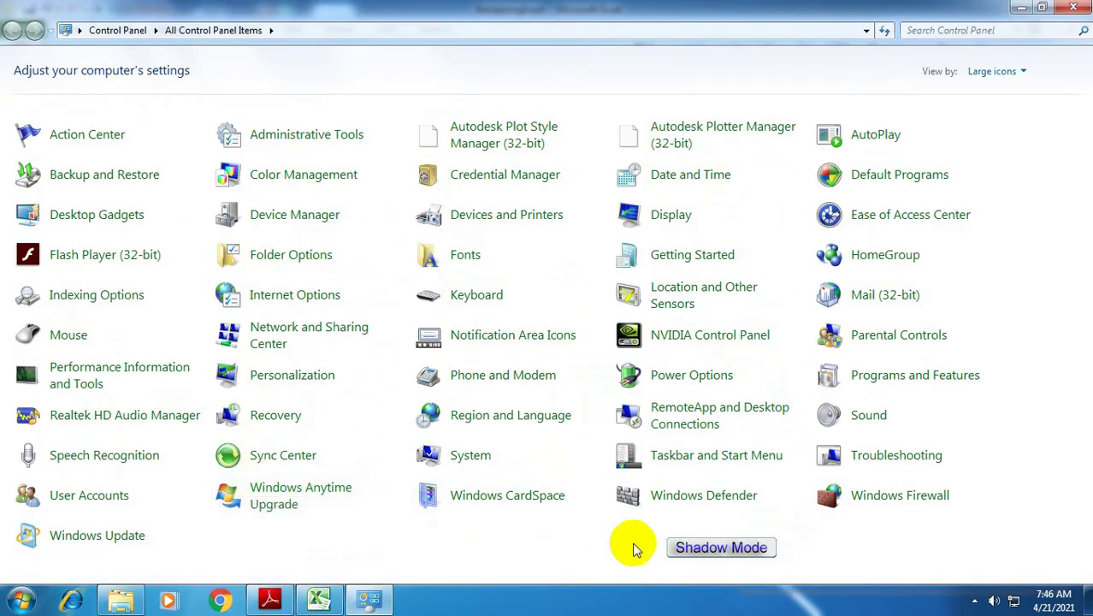
left_click(479, 419)
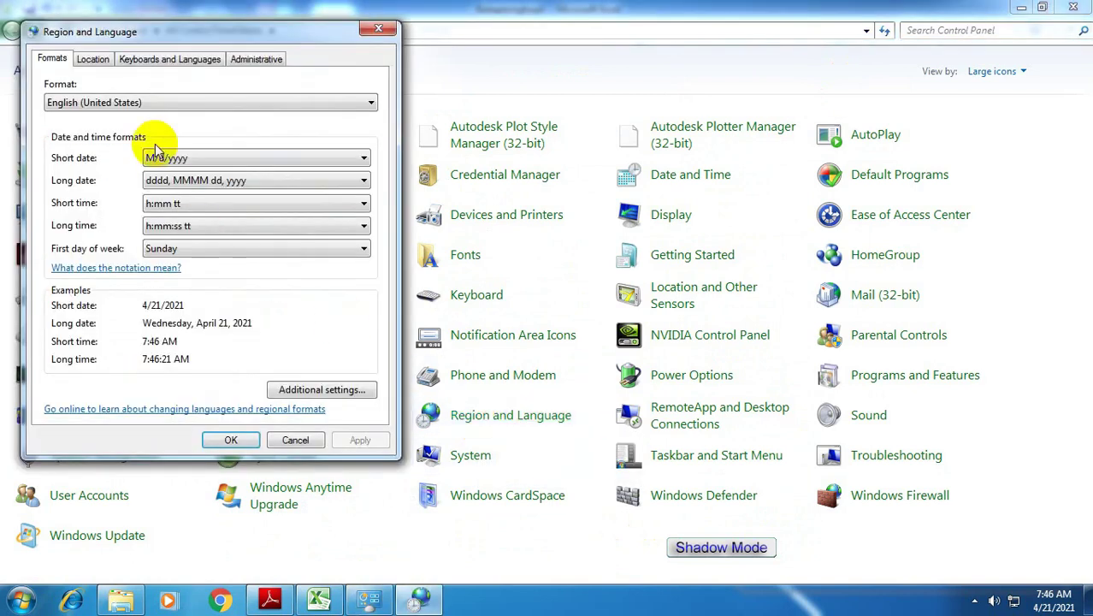
Step: Set the decimal symbol to a comma and digit grouping to a period, then apply
left_click(305, 392)
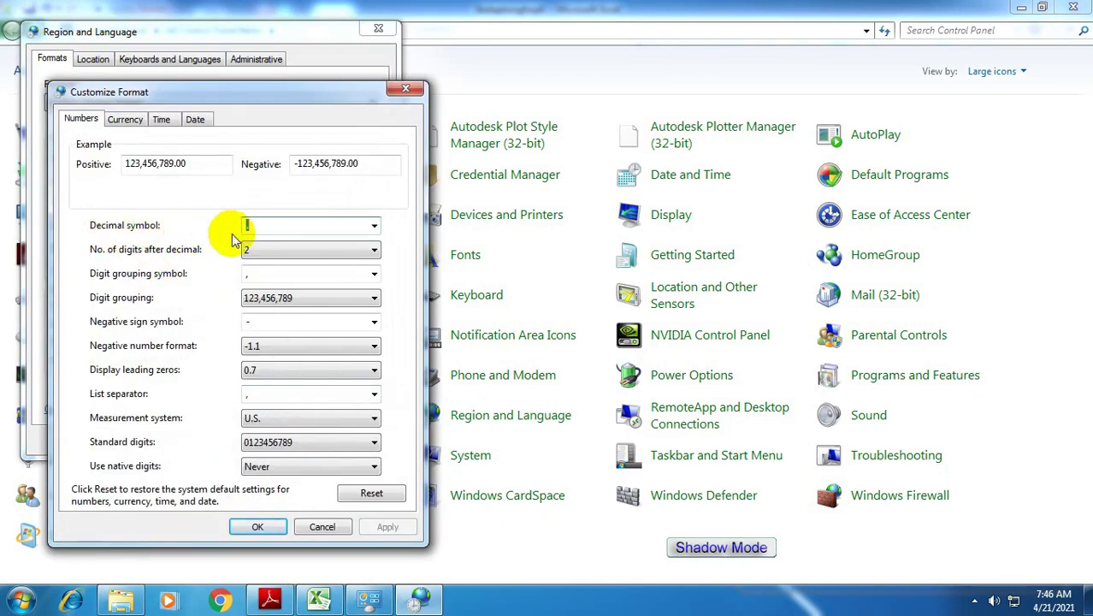
left_click(262, 229)
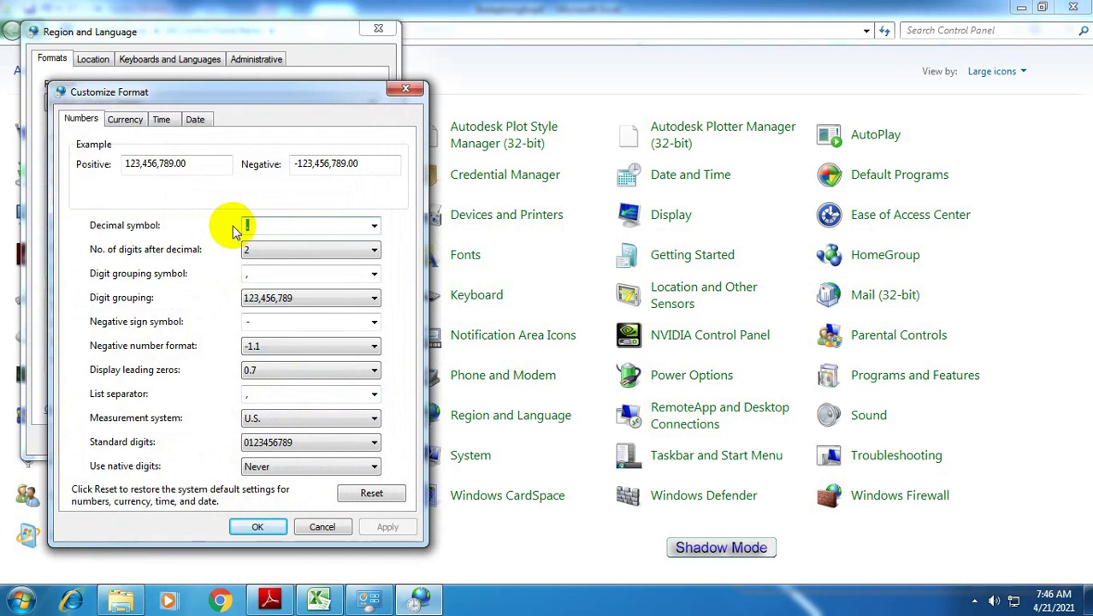
type(".")
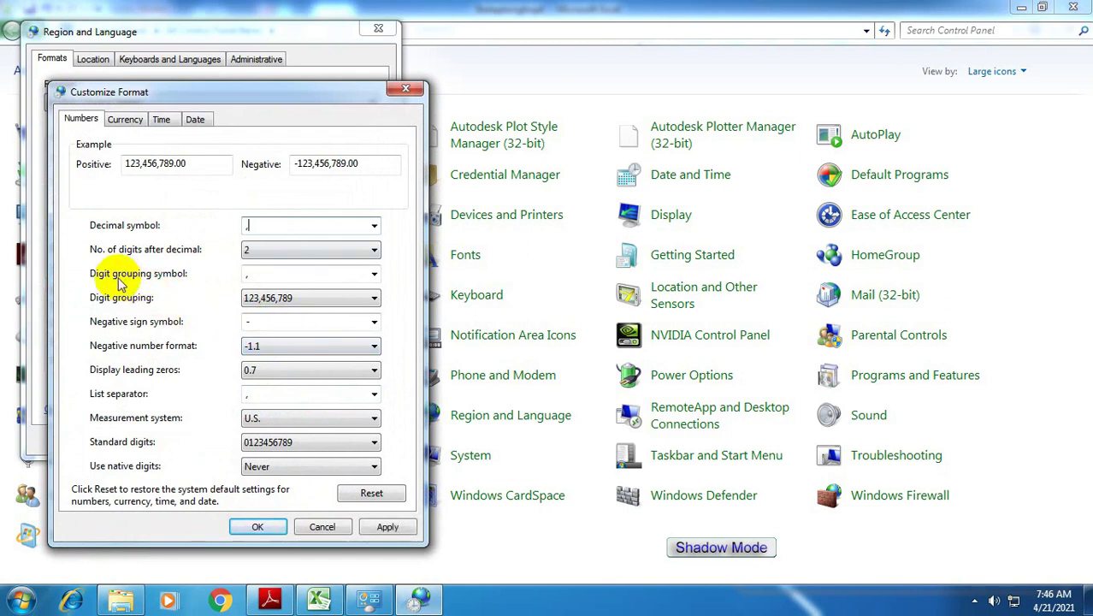
double_click(248, 273)
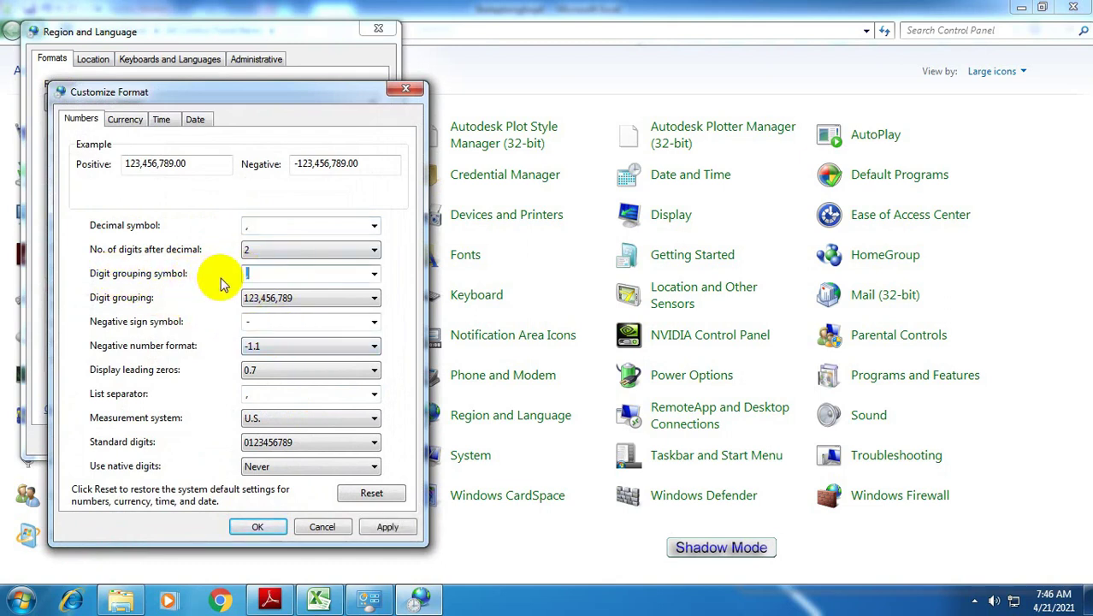
type(".")
left_click(389, 526)
left_click(258, 526)
left_click(360, 439)
left_click(231, 439)
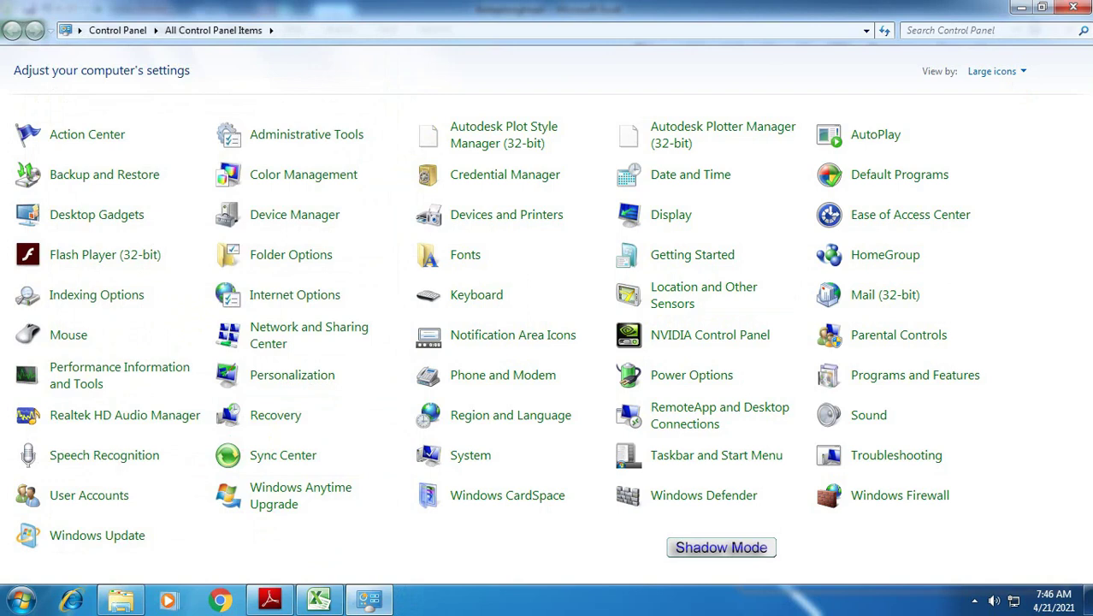
Step: Close Control Panel, confirm D14 now shows 14.990.000, and glance at the exercise PDF
left_click(1084, 7)
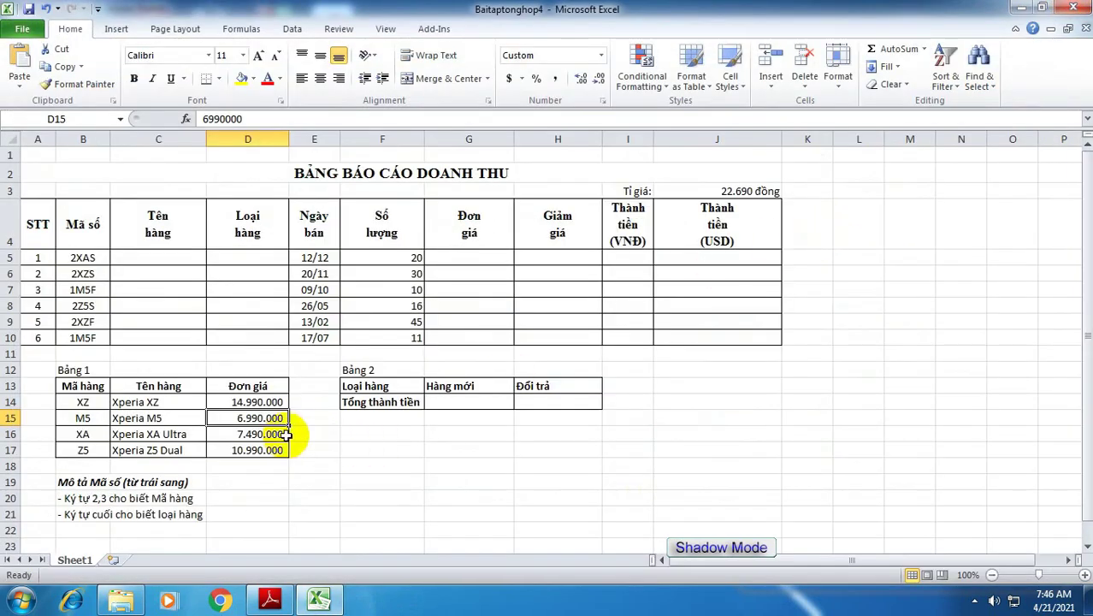
left_click(238, 402)
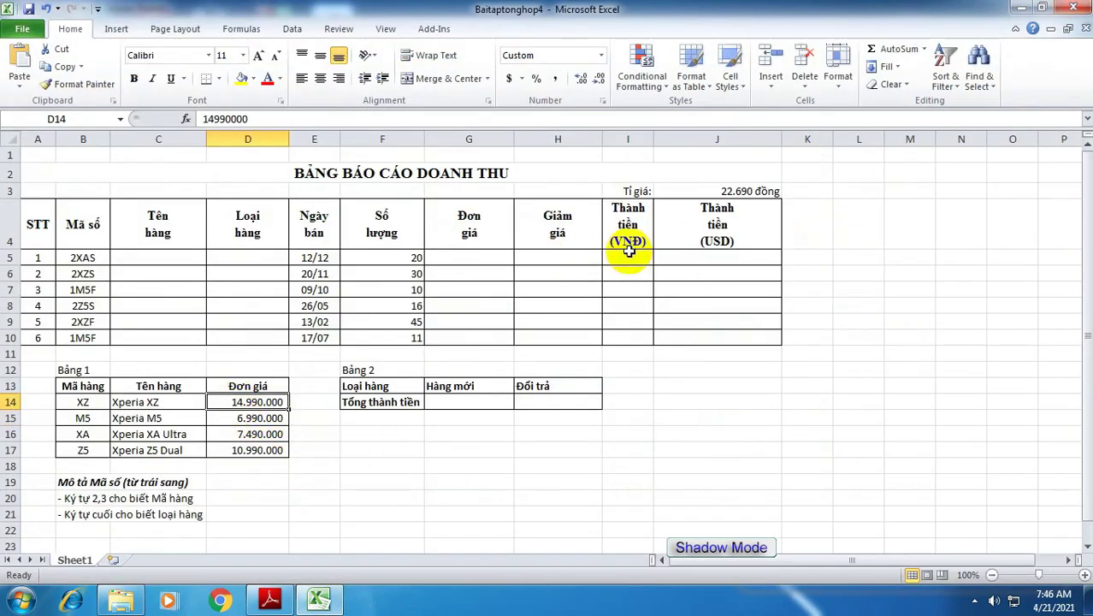
left_click(270, 598)
scroll(586, 282, "up", 3)
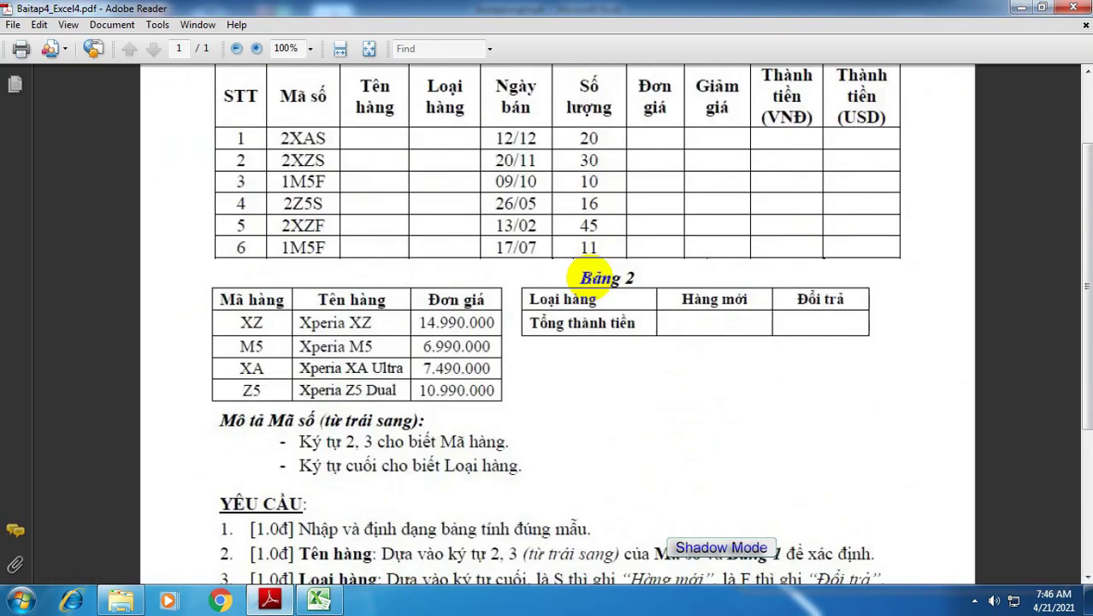
scroll(589, 278, "up", 2)
scroll(599, 294, "down", 1)
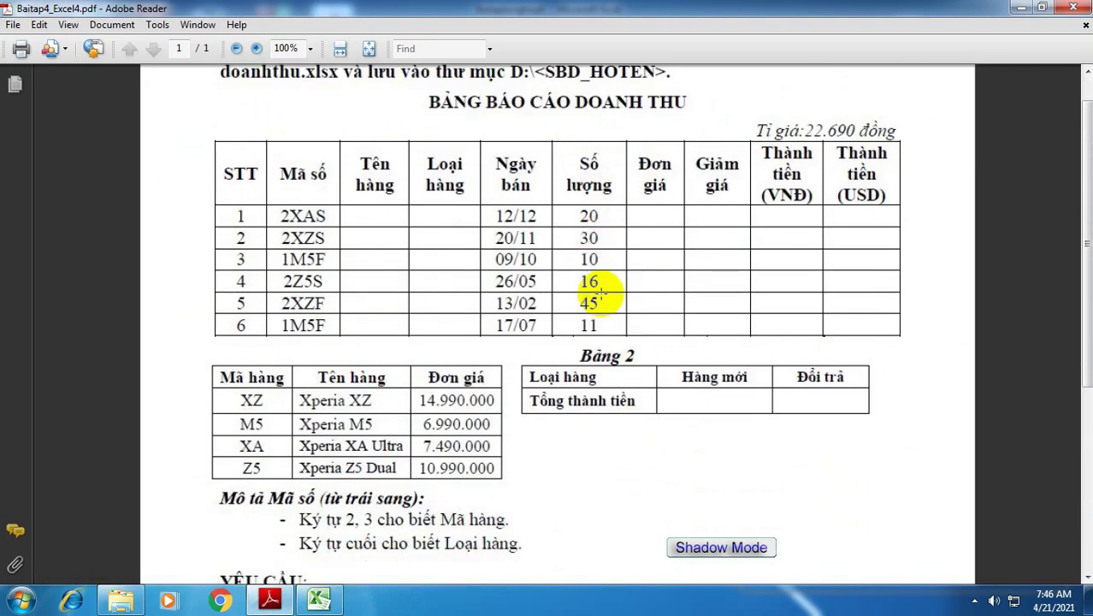
scroll(602, 293, "down", 2)
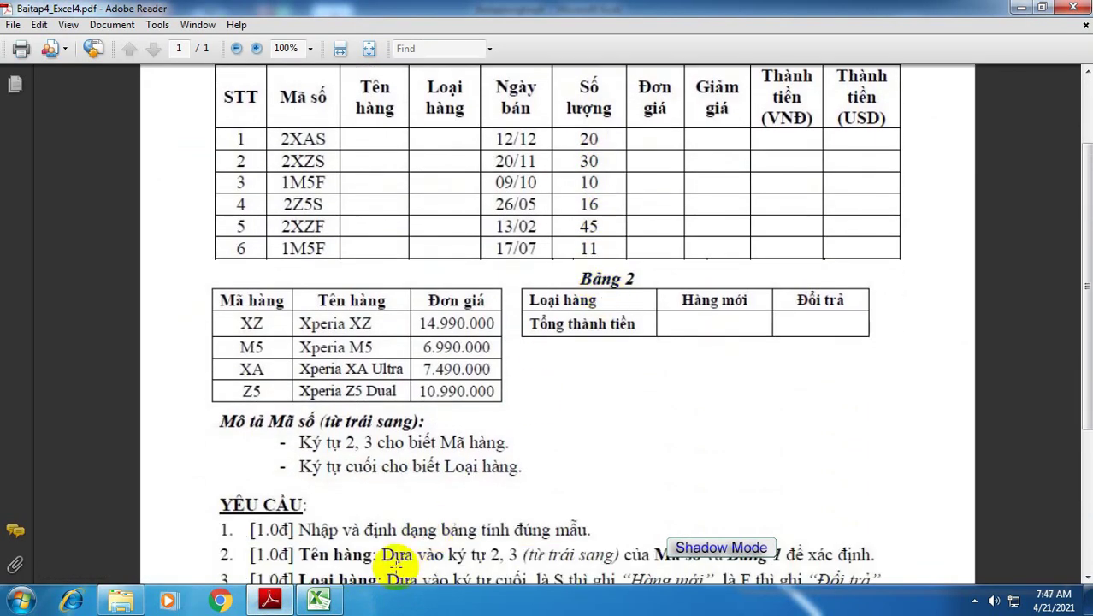
left_click(331, 604)
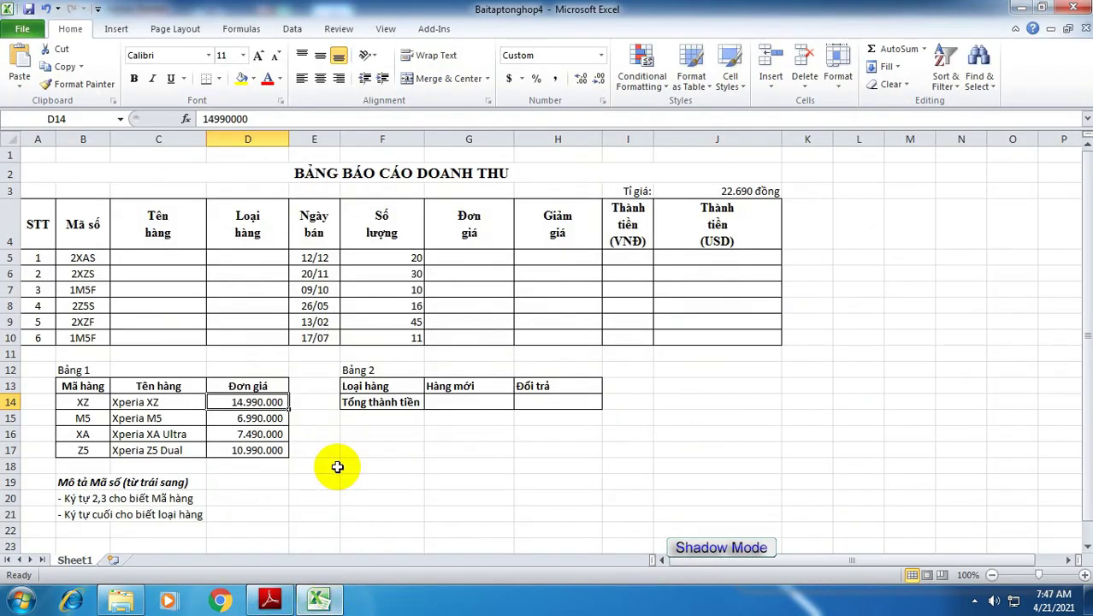
Step: Review the exercise PDF's revenue table, Bảng 1 codes and prices, and requirements list
left_click(272, 602)
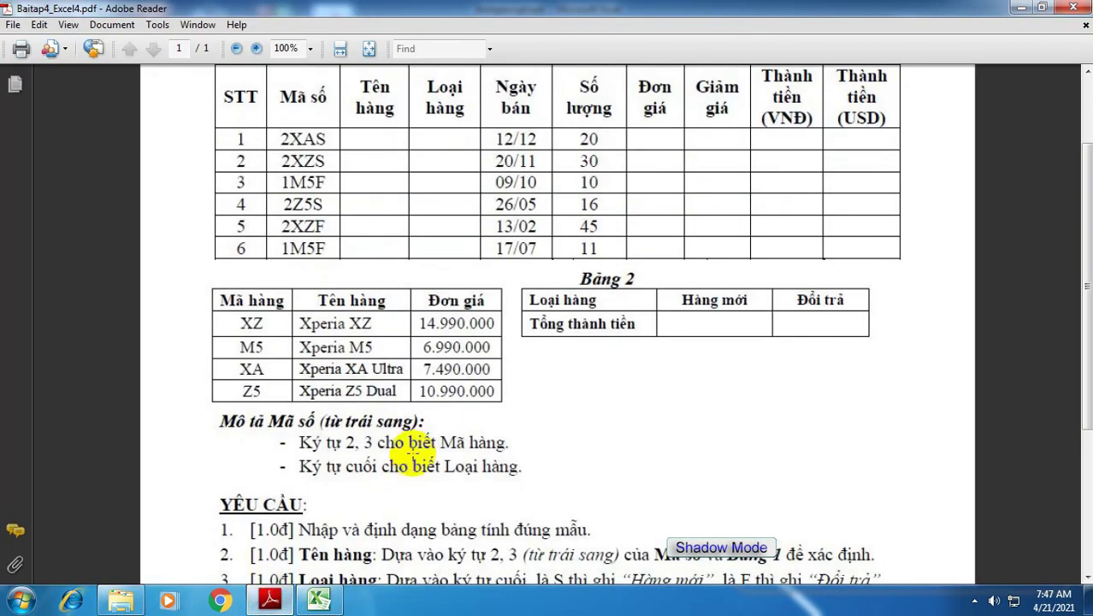
scroll(412, 455, "up", 3)
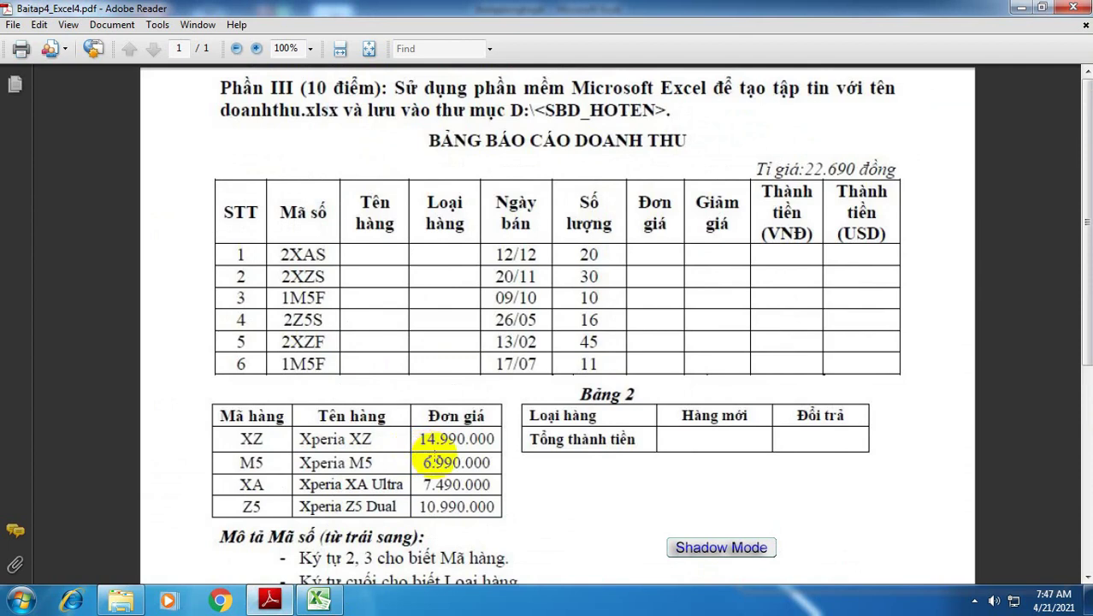
scroll(412, 453, "down", 2)
scroll(436, 461, "down", 6)
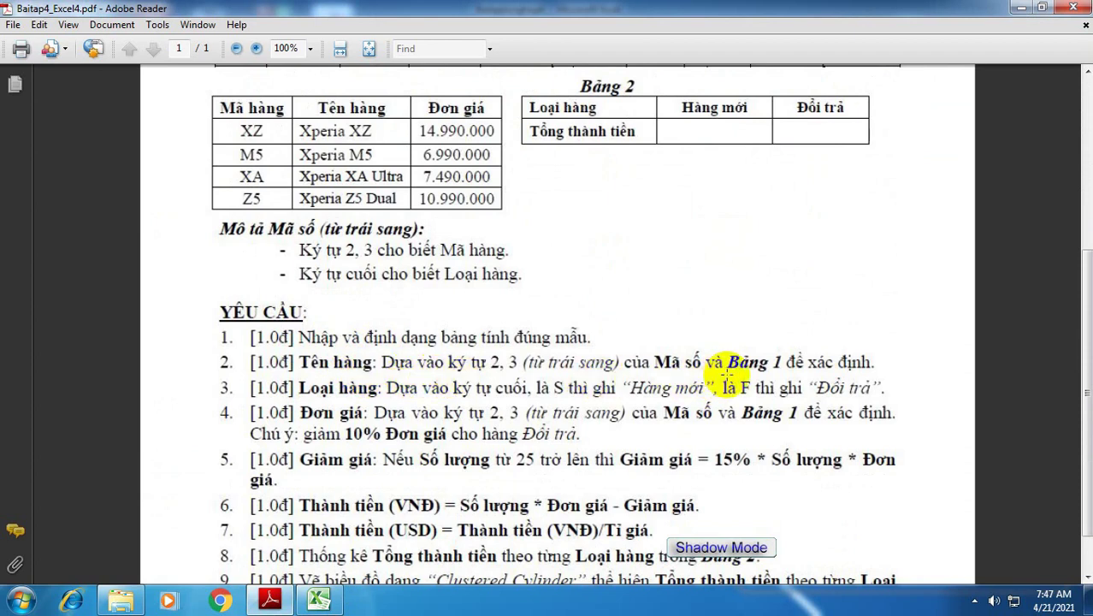
scroll(553, 334, "up", 3)
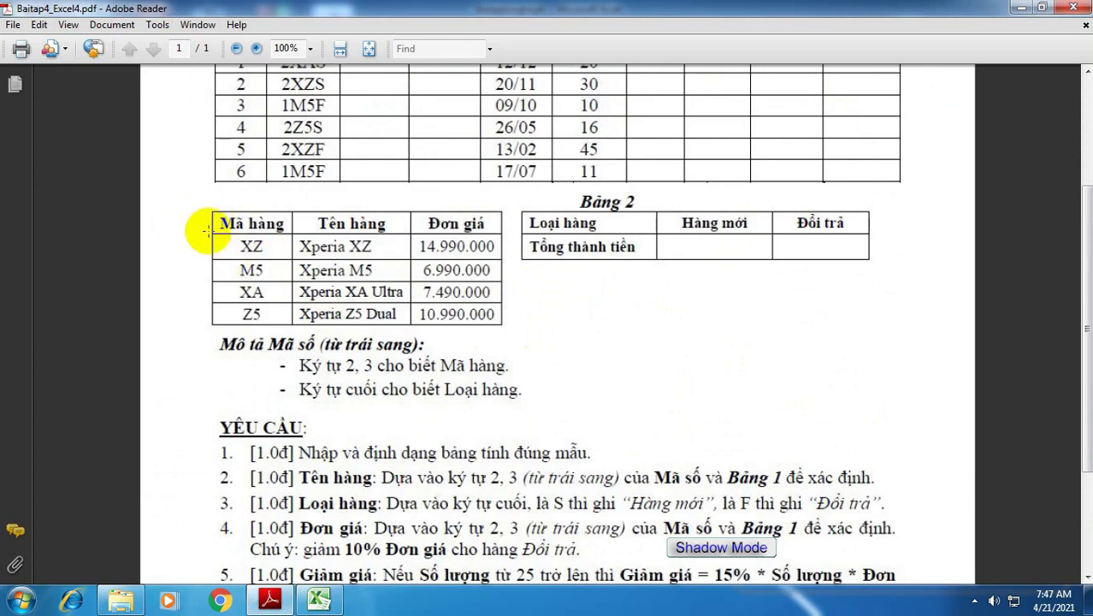
scroll(423, 203, "up", 3)
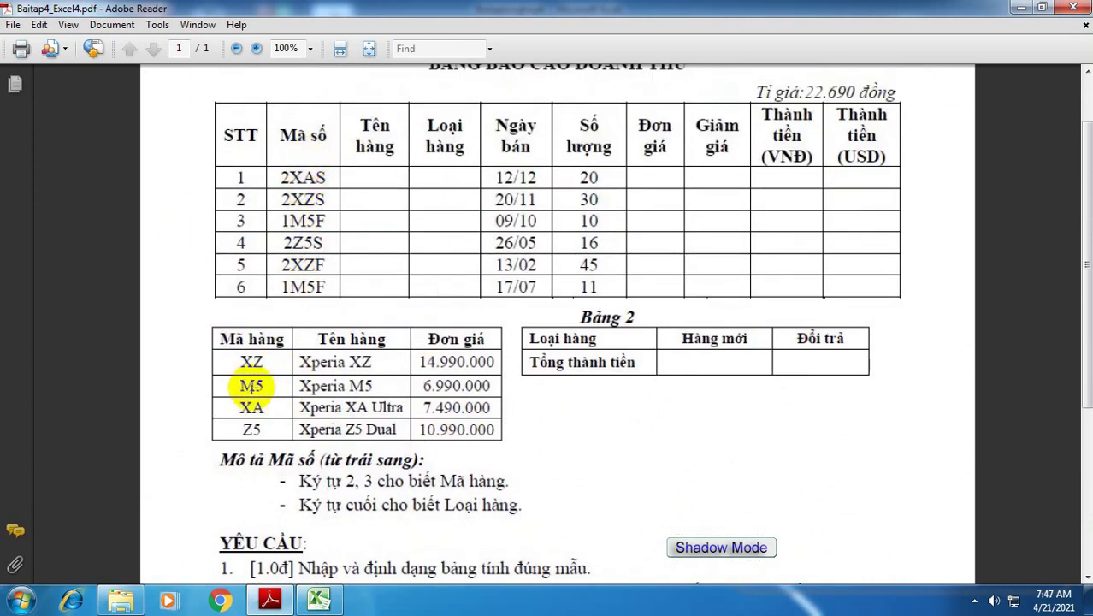
scroll(288, 389, "down", 4)
scroll(288, 389, "down", 4)
scroll(325, 317, "up", 4)
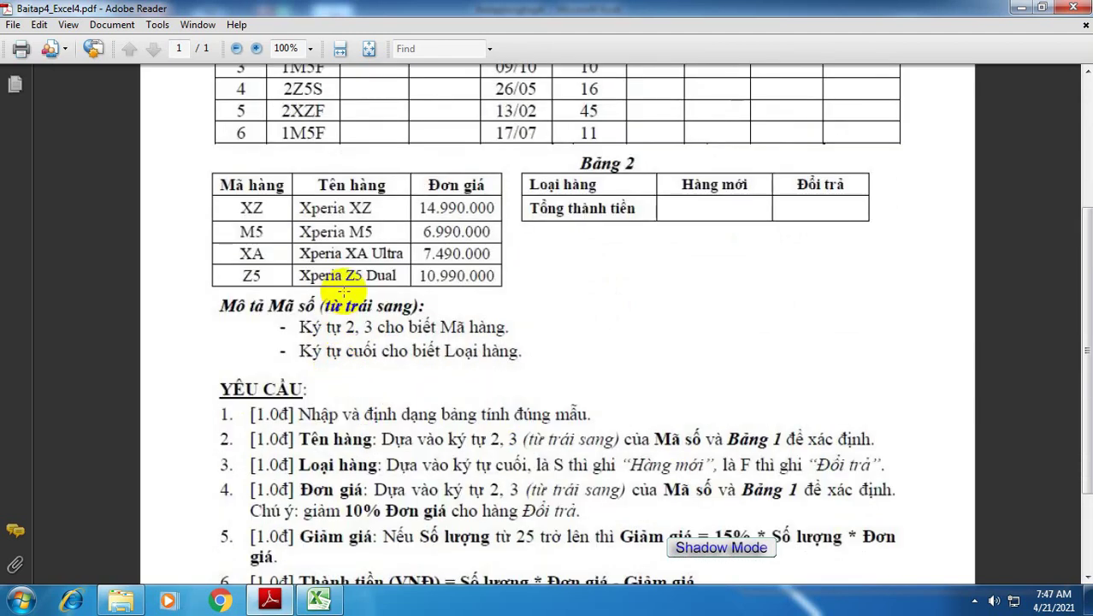
scroll(325, 308, "up", 3)
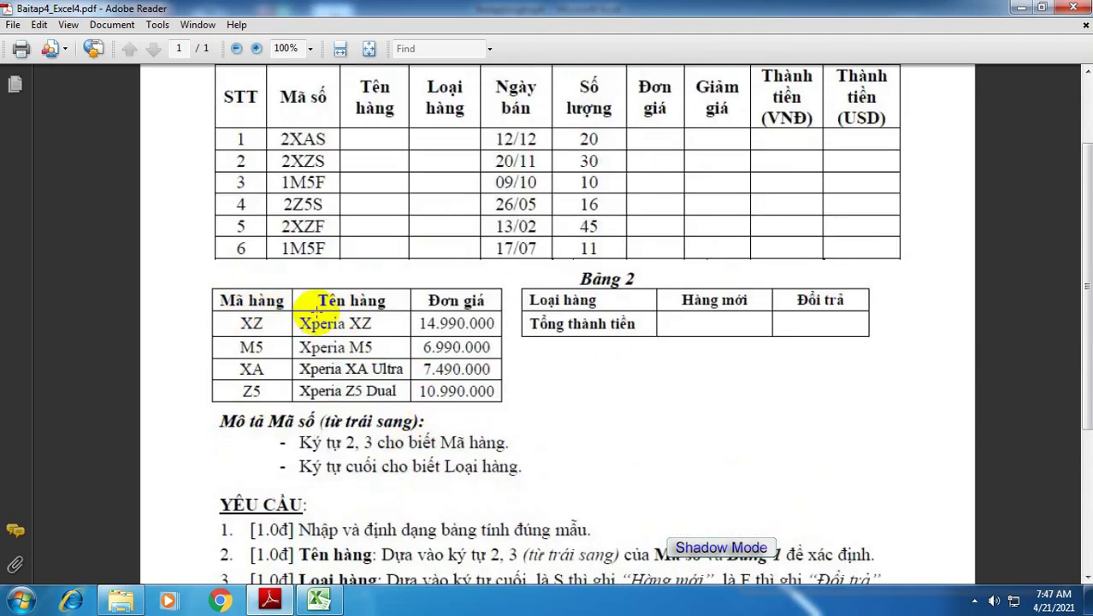
double_click(367, 299)
scroll(367, 312, "up", 1)
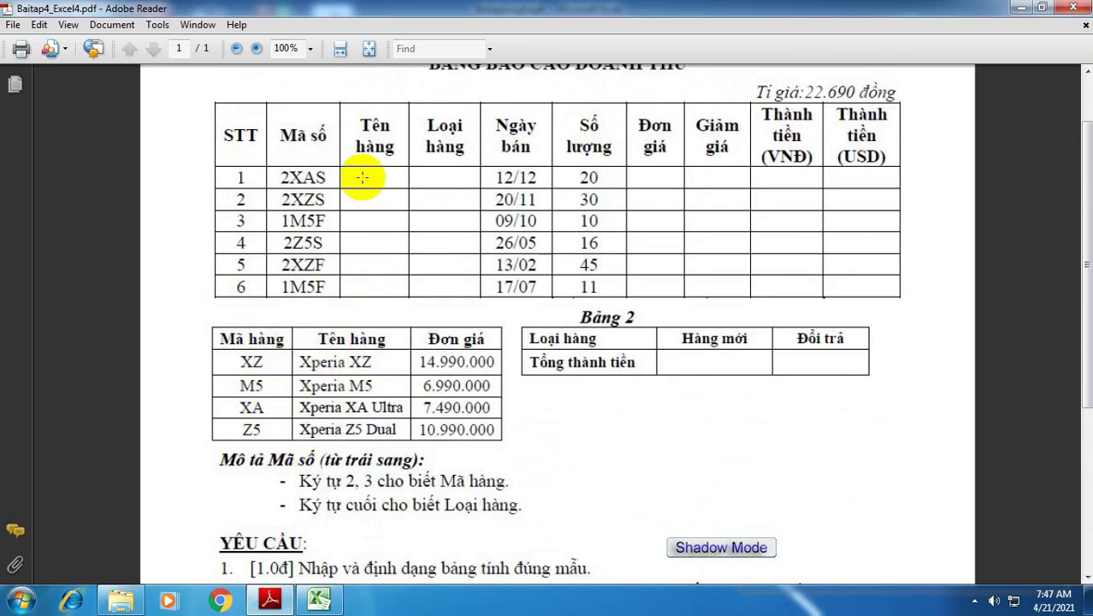
Step: Start C5's formula as =VLOOKUP(MID( with the Mã số in B5 as text
left_click(319, 598)
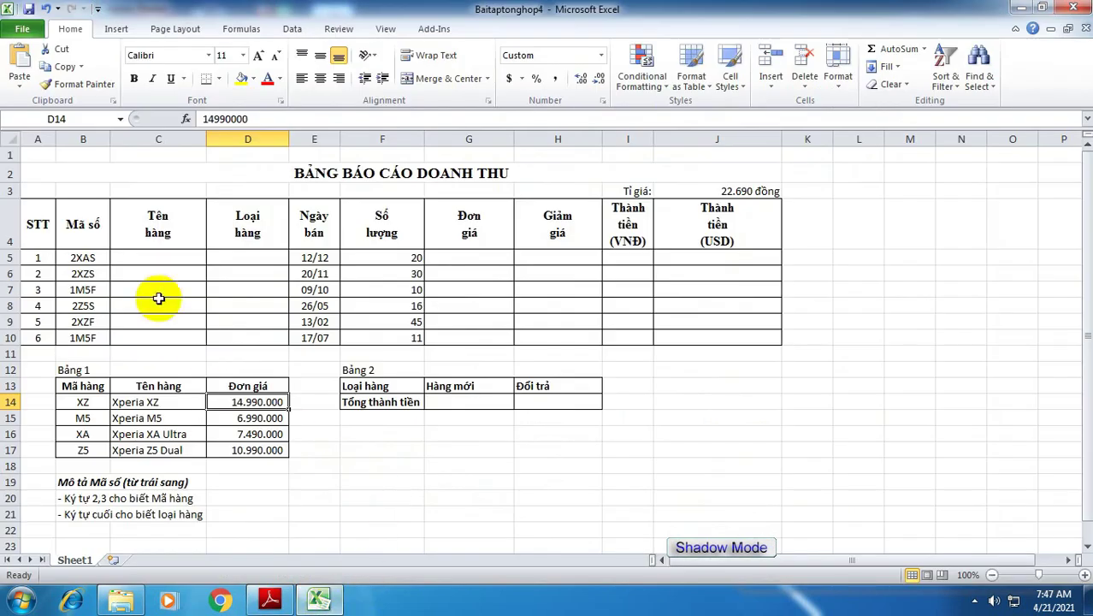
left_click(143, 259)
type("=")
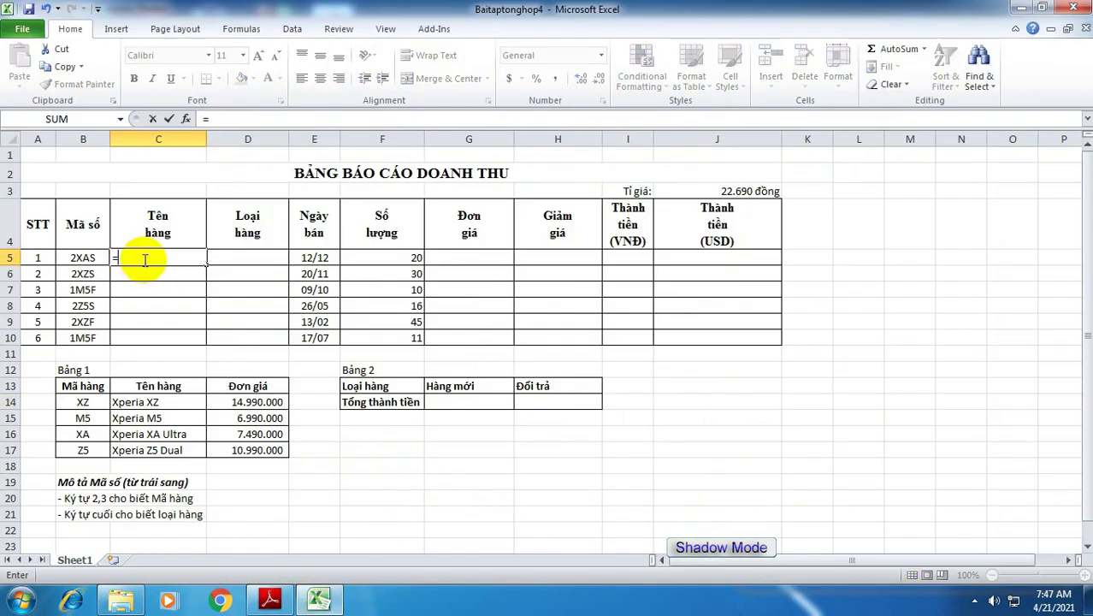
type("vlo")
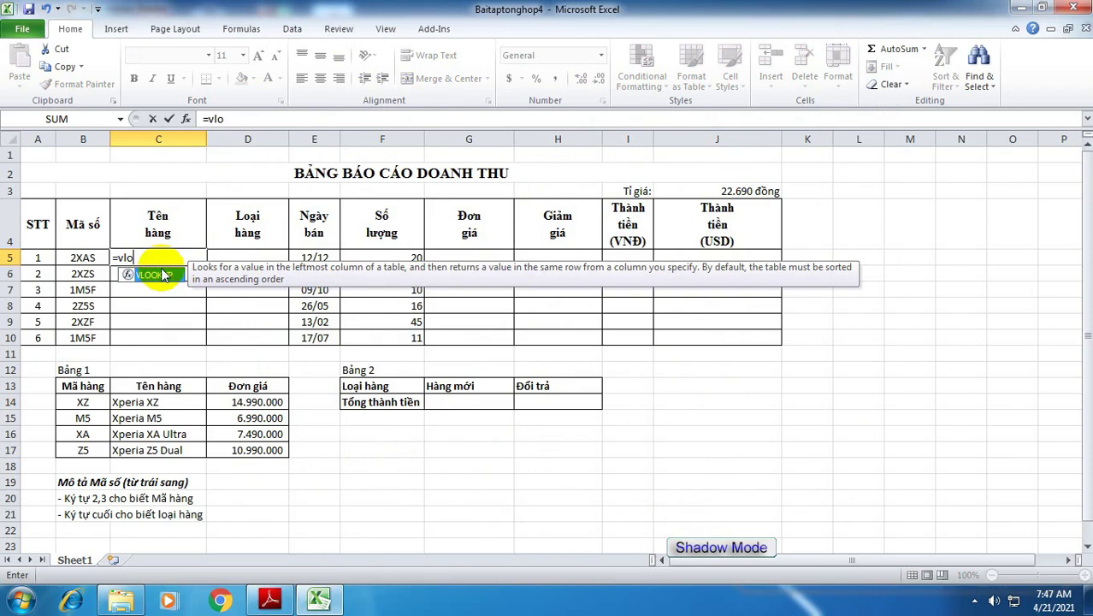
double_click(162, 274)
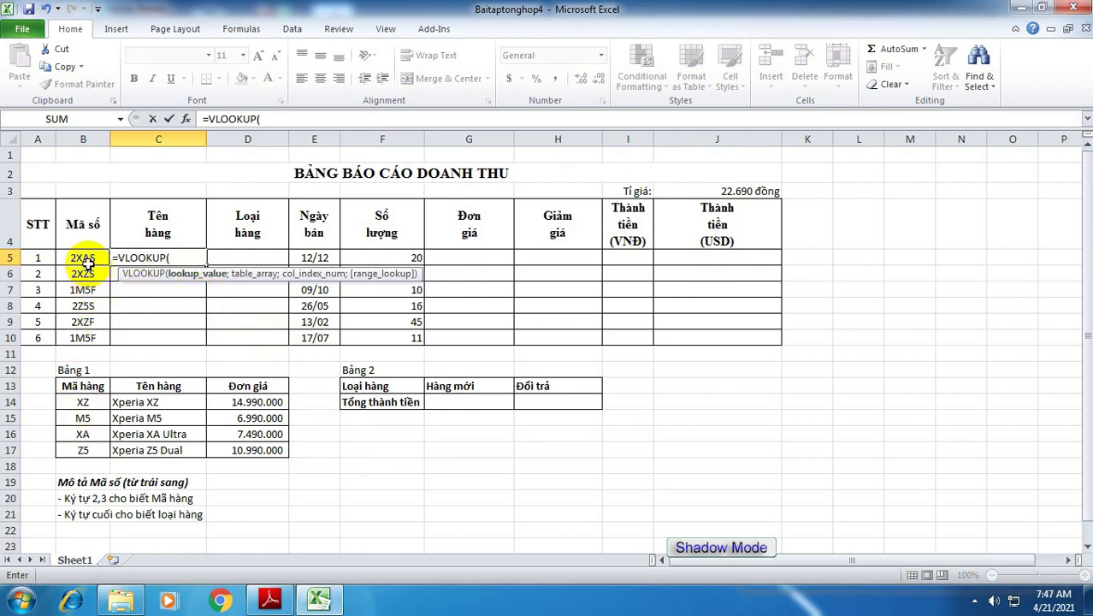
type("Mid")
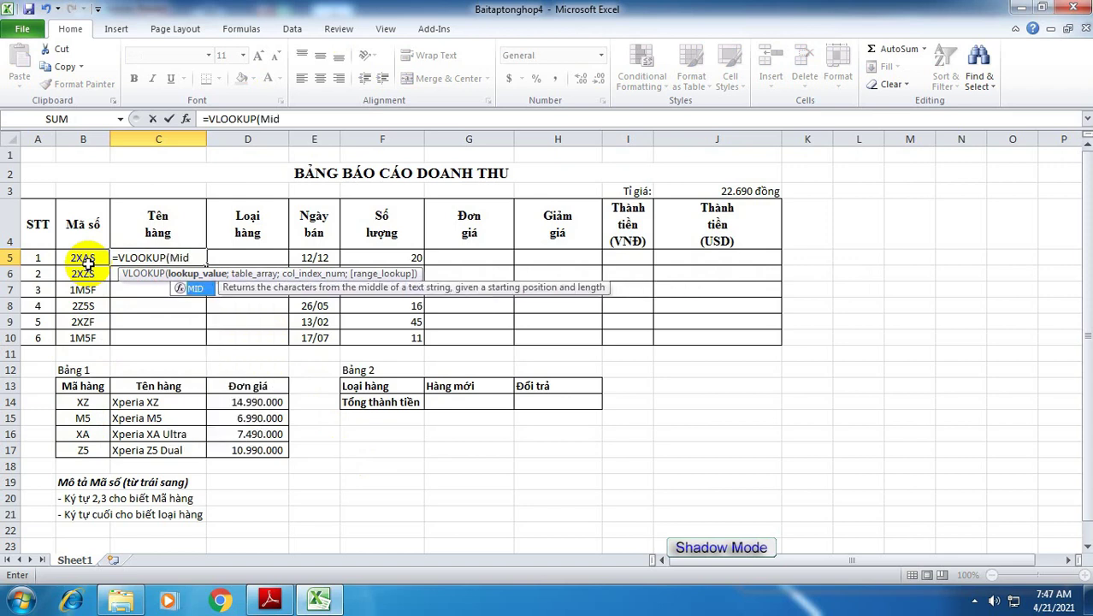
type("(")
left_click(87, 260)
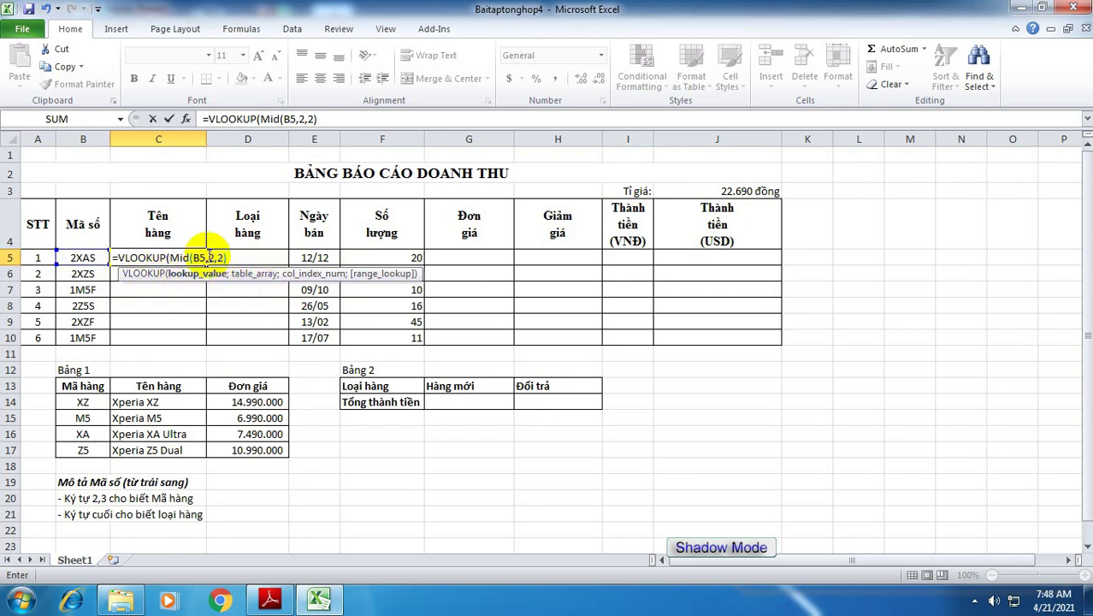
Step: Complete MID(B5;2;2) and the lookup arguments: absolute $B$14:$C$17, column 2, exact match
left_click(208, 256)
type(";2")
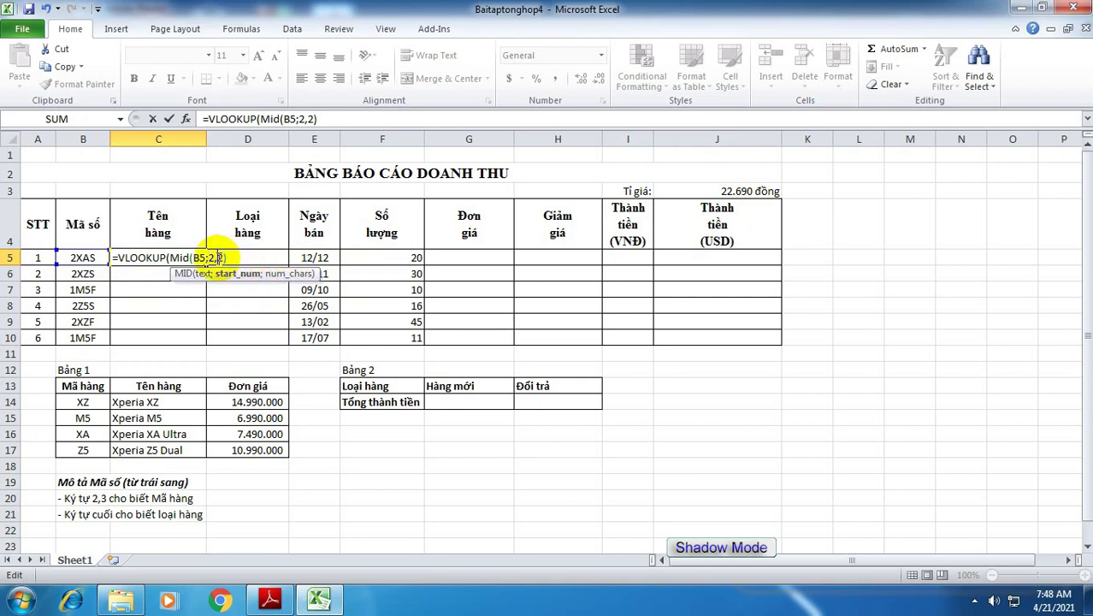
type(";")
left_click(237, 256)
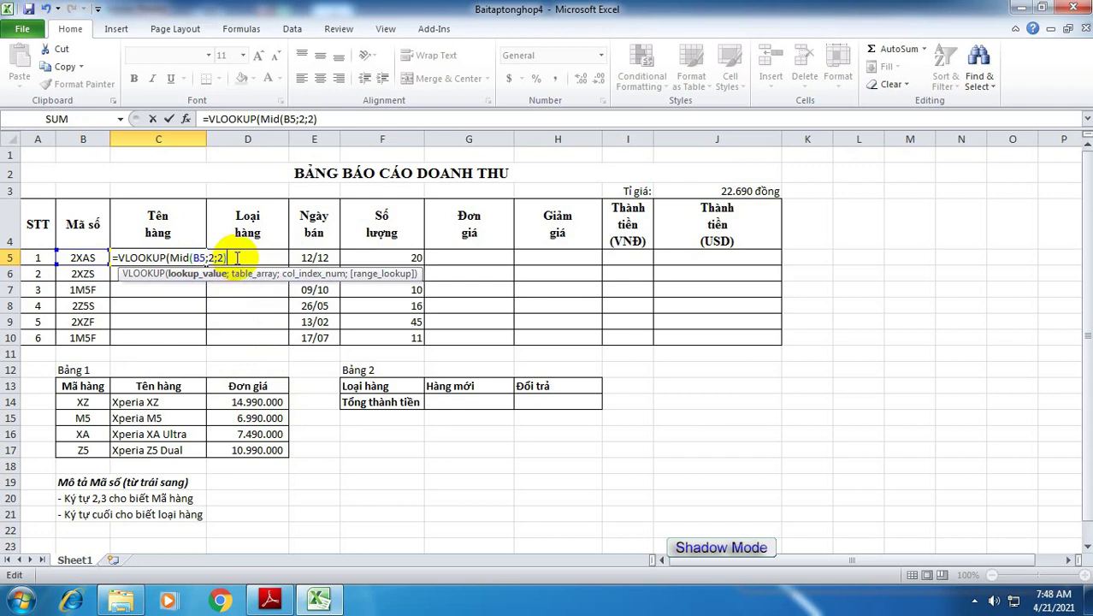
type(";")
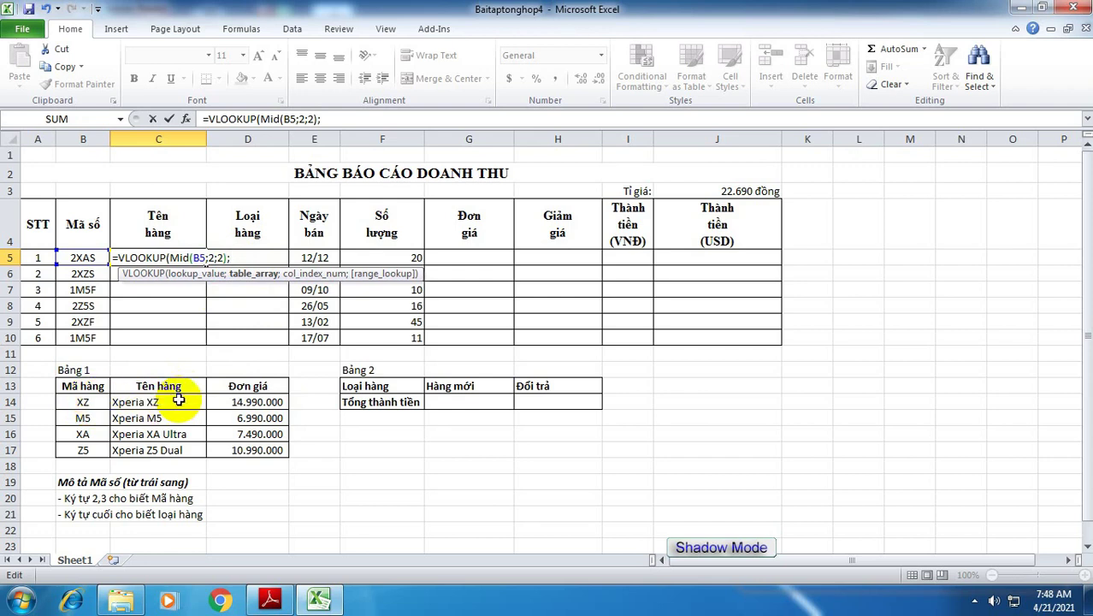
left_click_drag(84, 402, 149, 443)
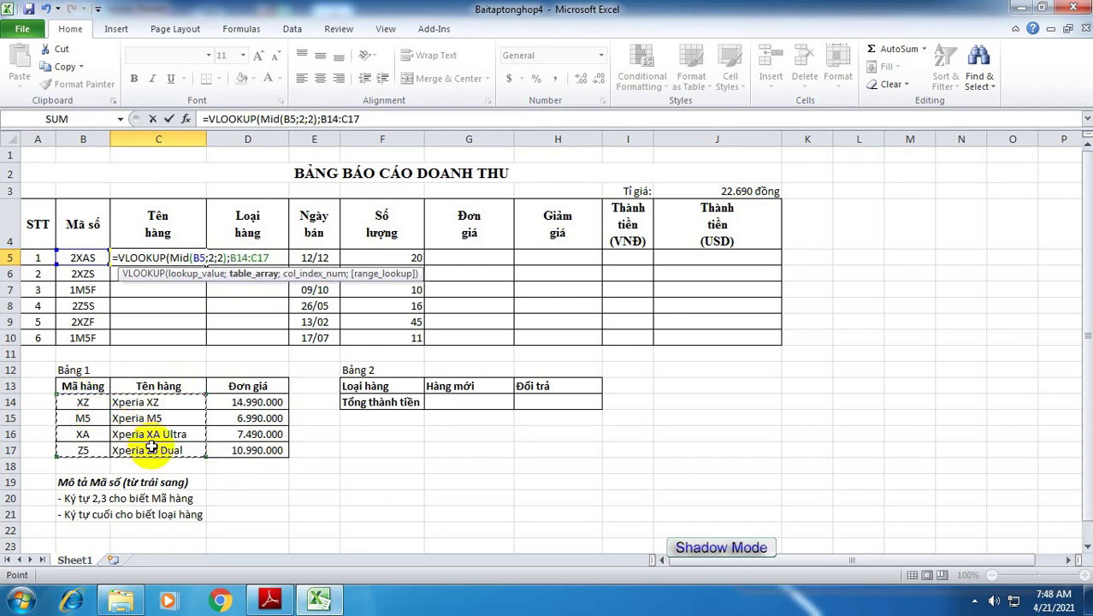
key("F4")
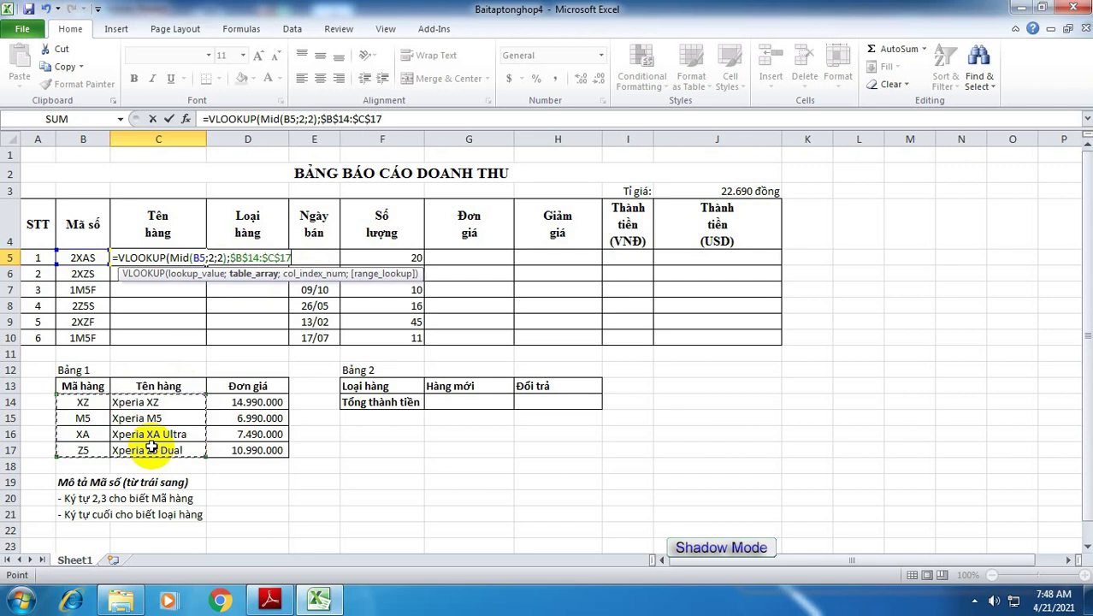
type(";")
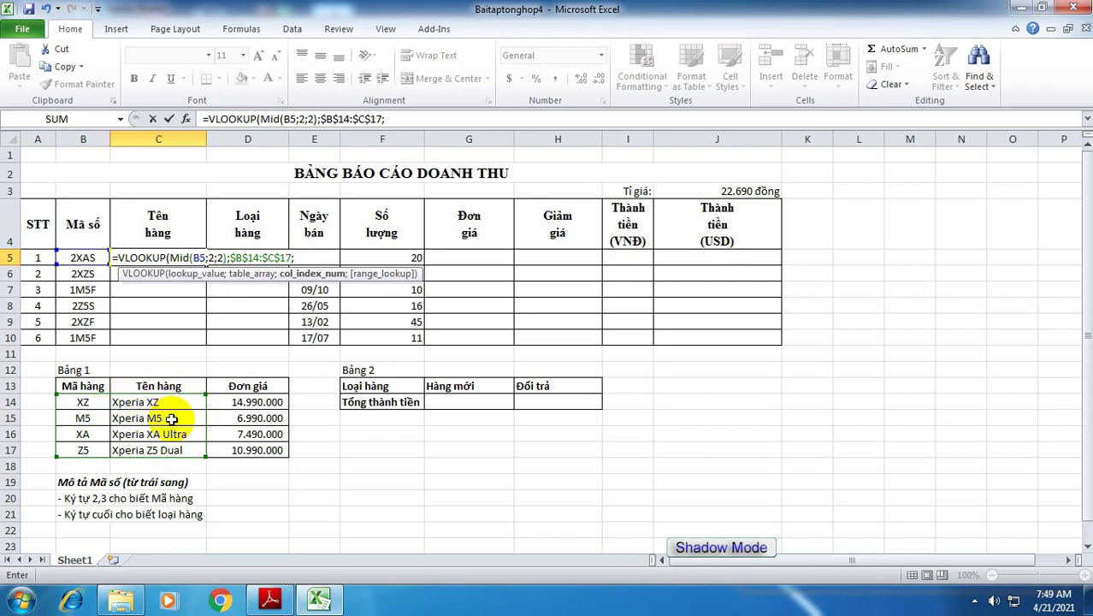
type(";2;0")
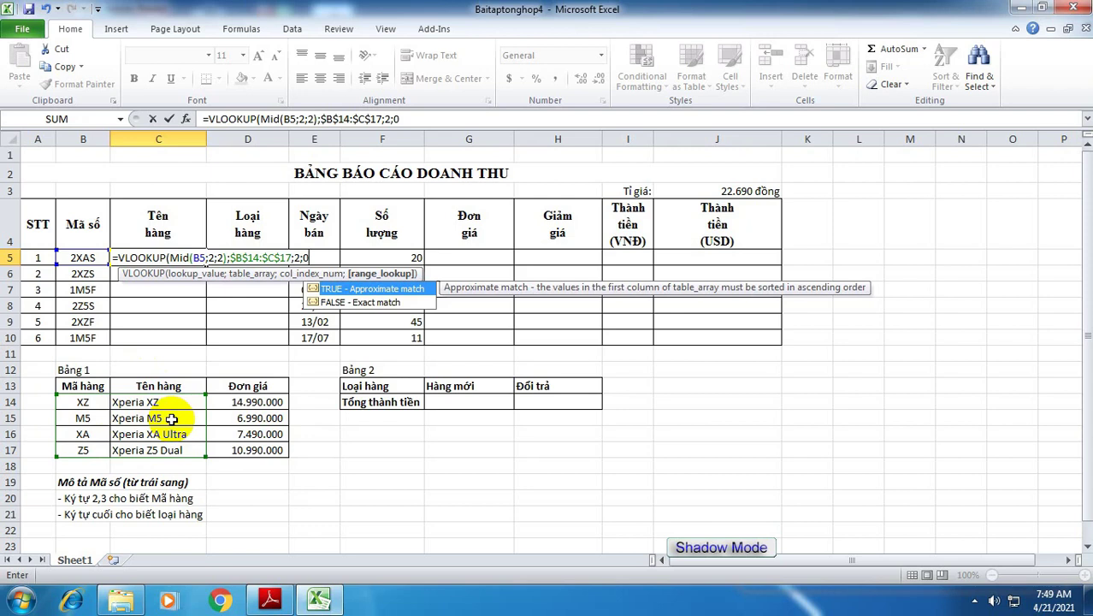
type(")")
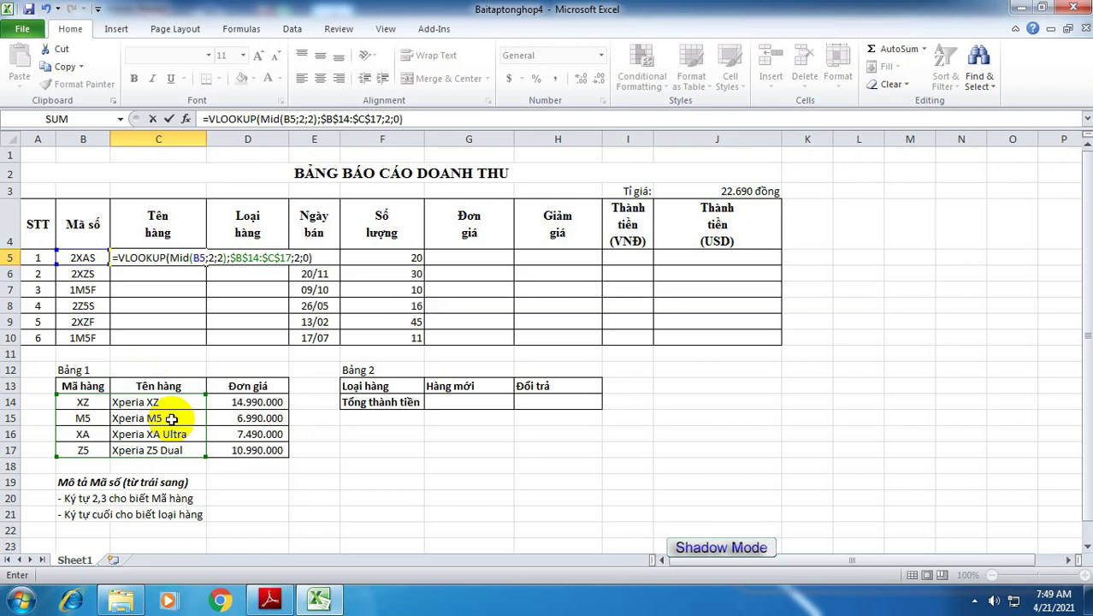
Step: Commit C5's VLOOKUP, fill it down to C10, and widen column C for the names
key("Return")
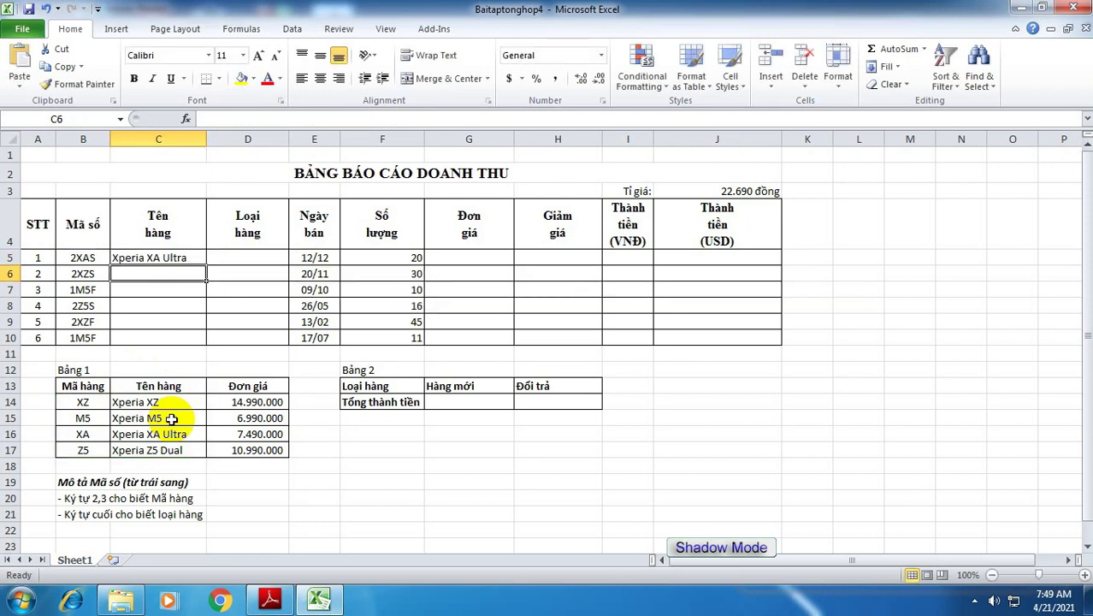
left_click(173, 258)
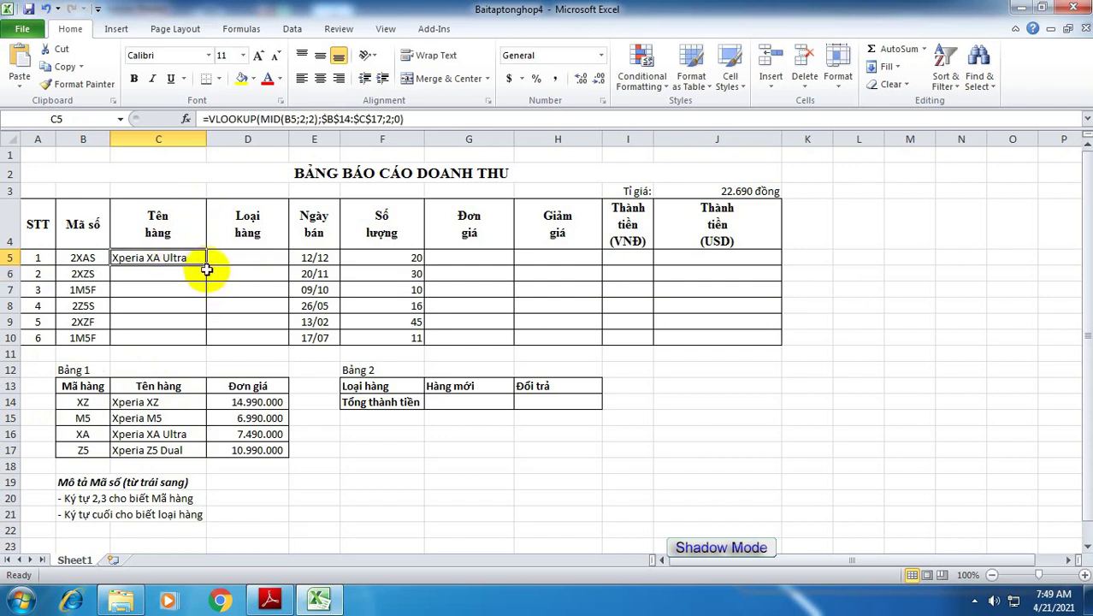
left_click_drag(206, 266, 203, 341)
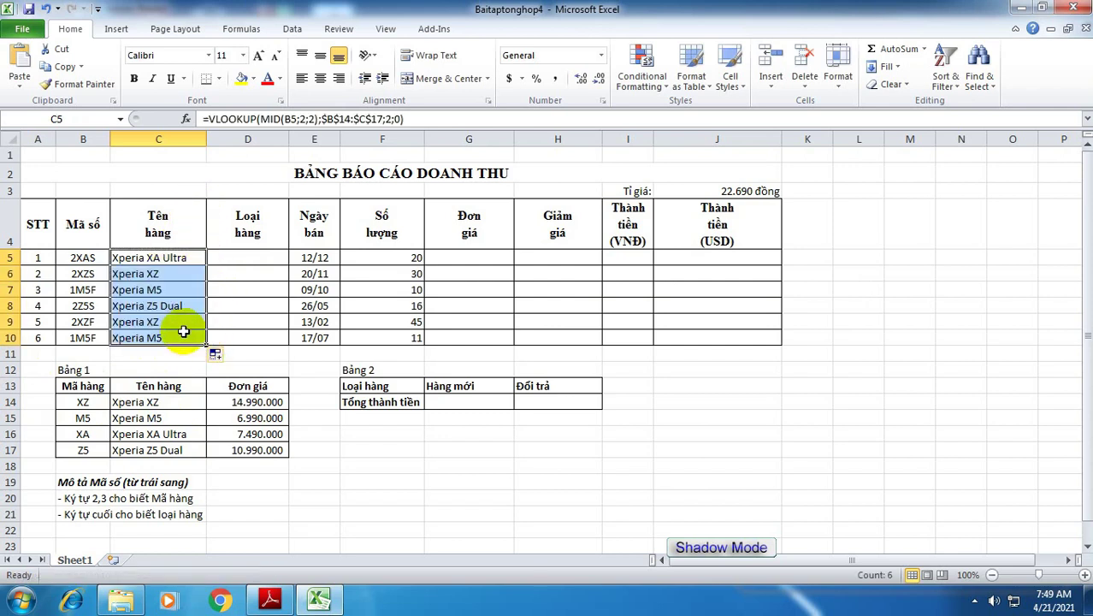
left_click_drag(207, 138, 209, 138)
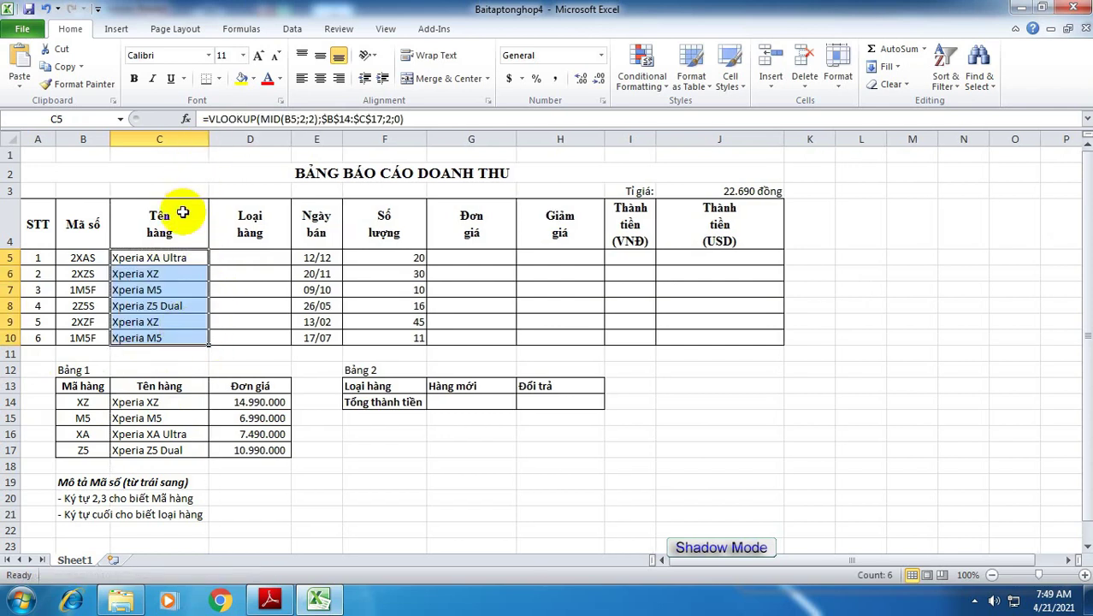
left_click(160, 261)
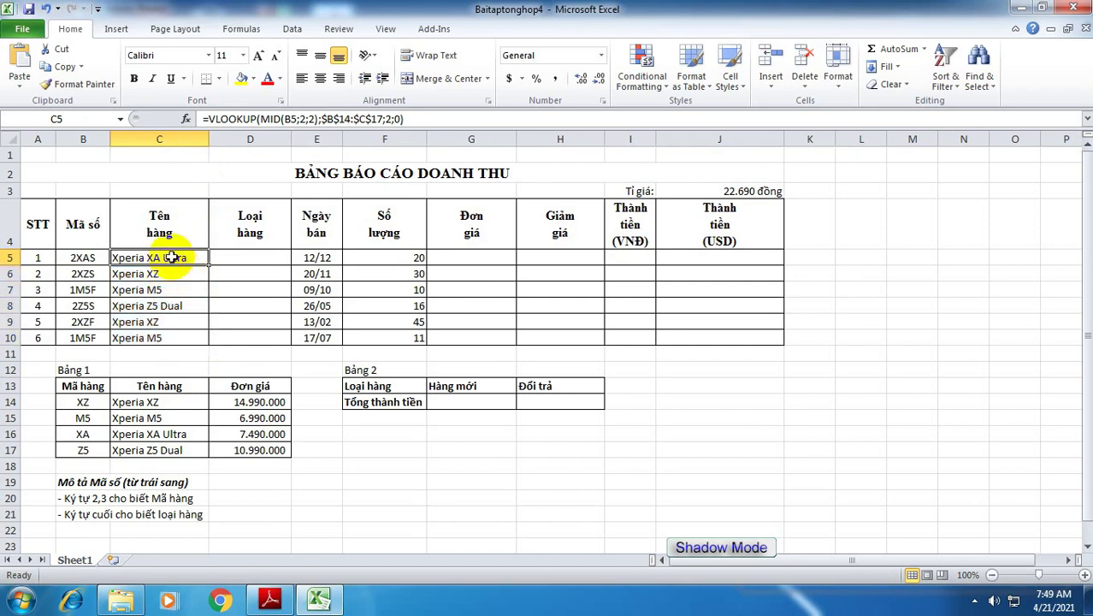
double_click(172, 257)
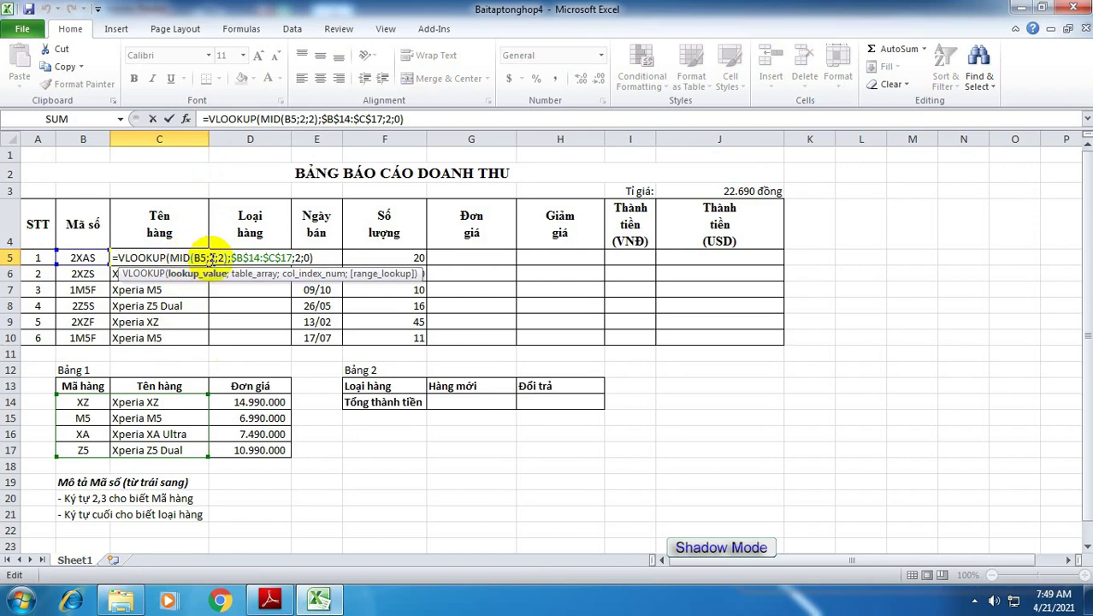
key("Return")
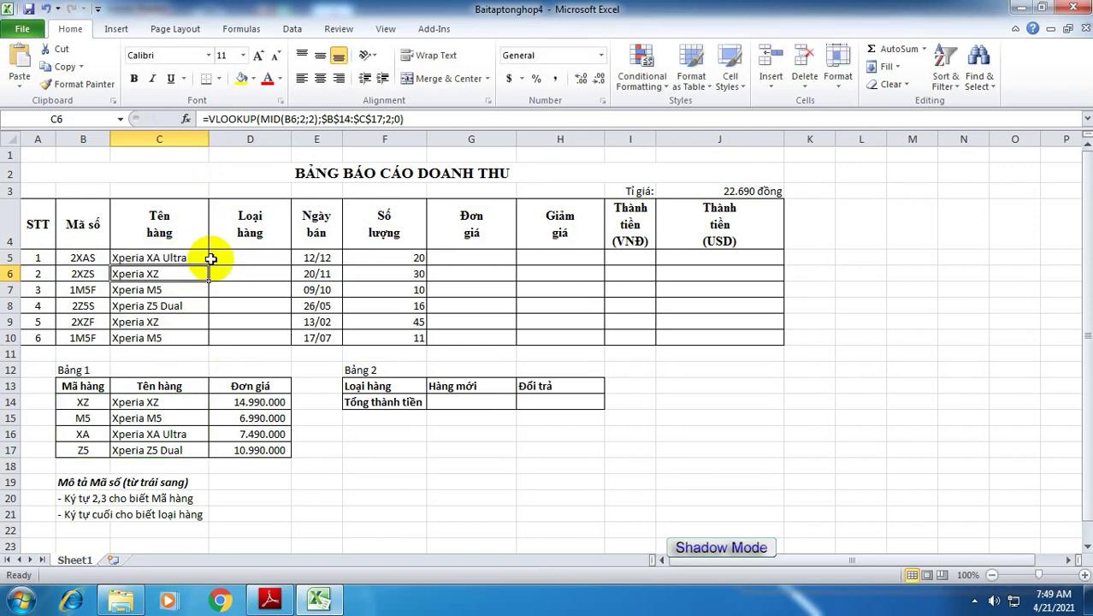
Step: Scroll the exercise PDF to the YÊU CẦU list and back to the table, then return to Excel
left_click(272, 599)
scroll(489, 471, "down", 1)
scroll(556, 475, "down", 3)
scroll(620, 477, "down", 2)
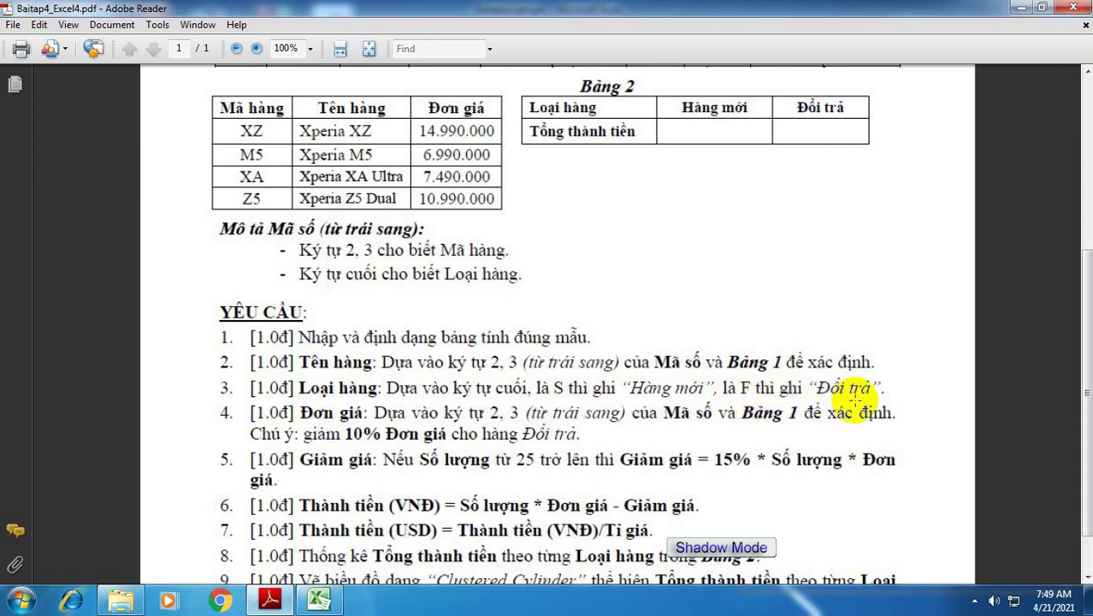
scroll(856, 395, "up", 2)
scroll(839, 390, "up", 3)
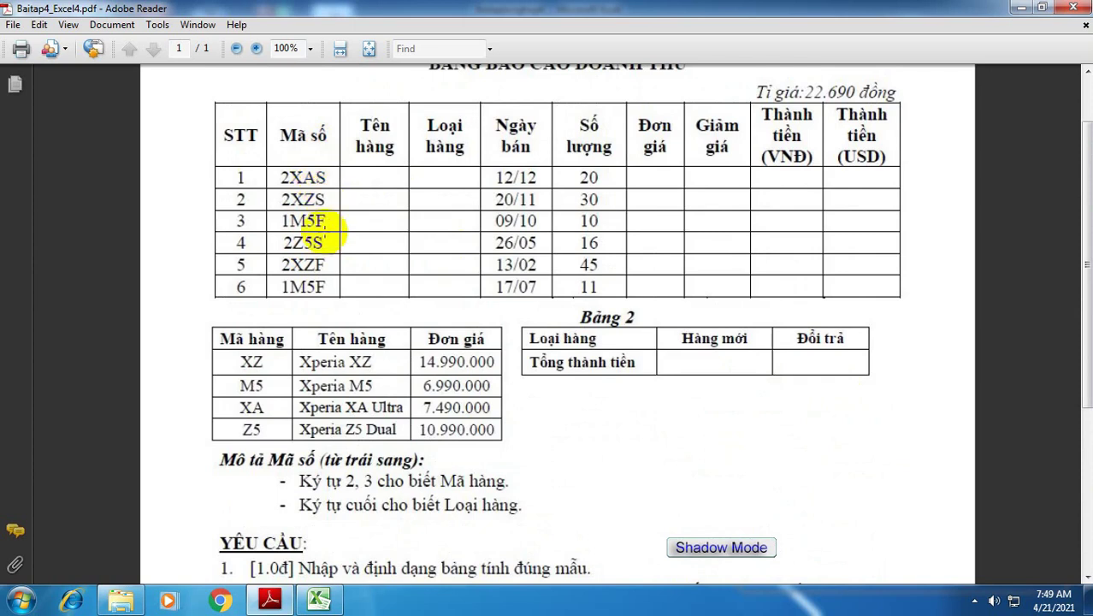
left_click(337, 597)
Step: Start D5 with =IF(RIGHT(B5,1)="S", then check the Loại hàng rule in the PDF
left_click(232, 258)
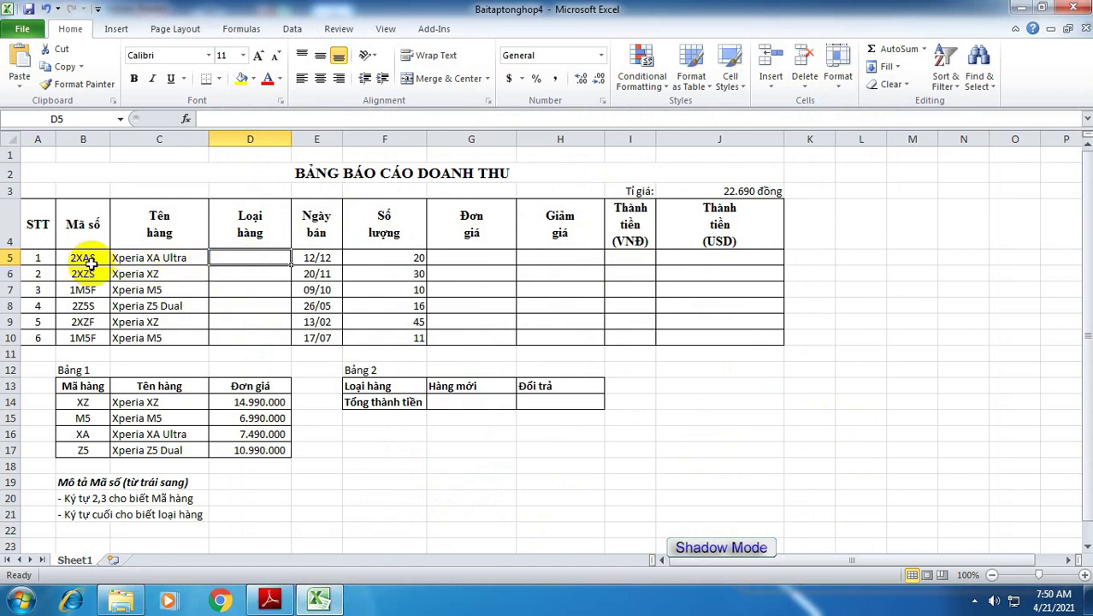
type("=")
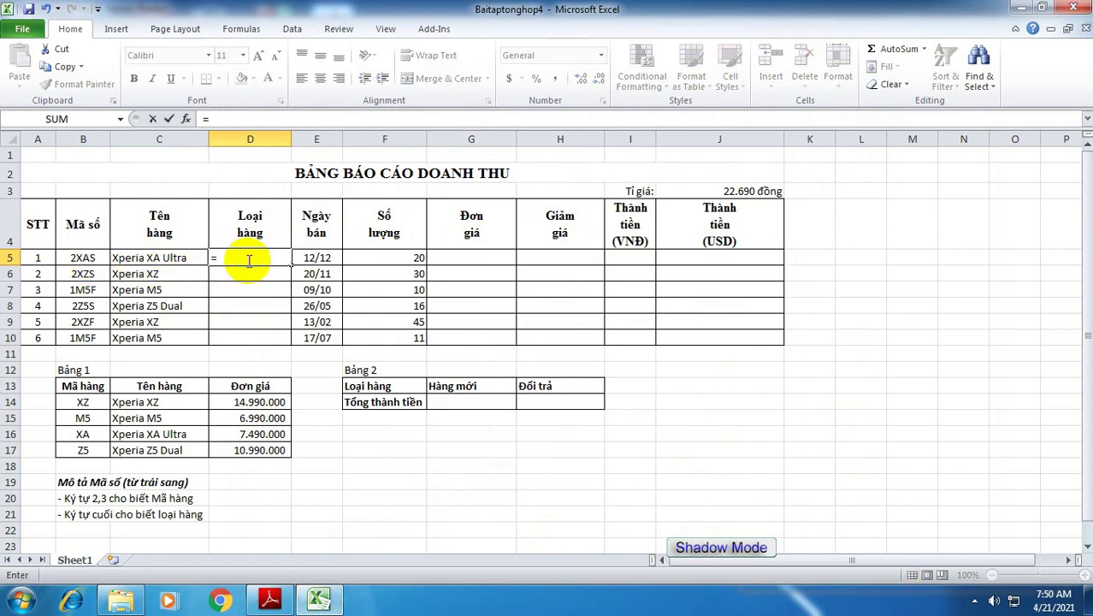
type("IF")
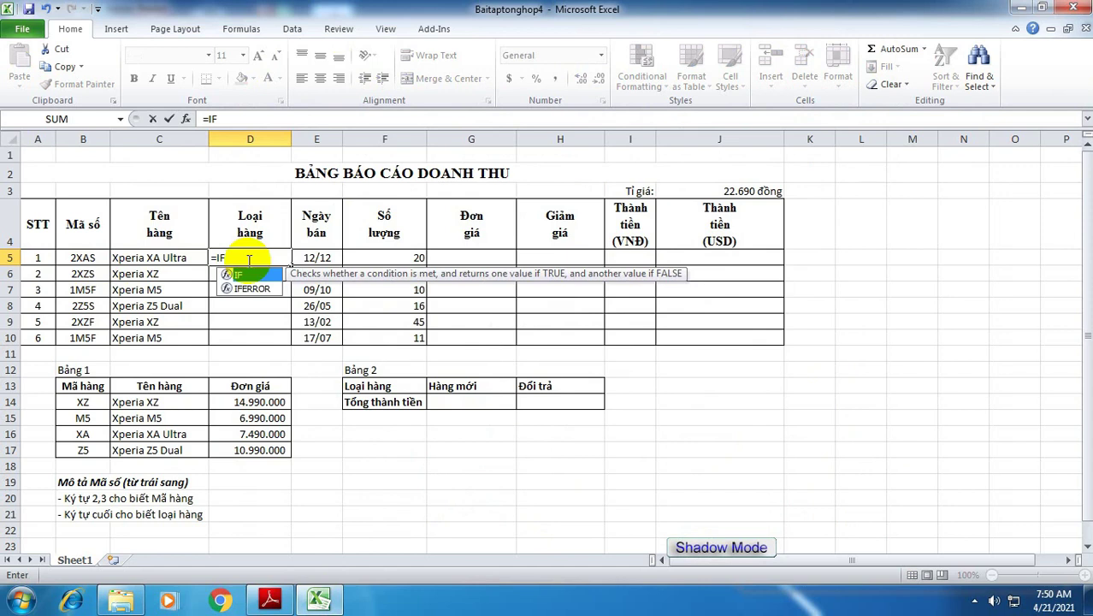
type("(")
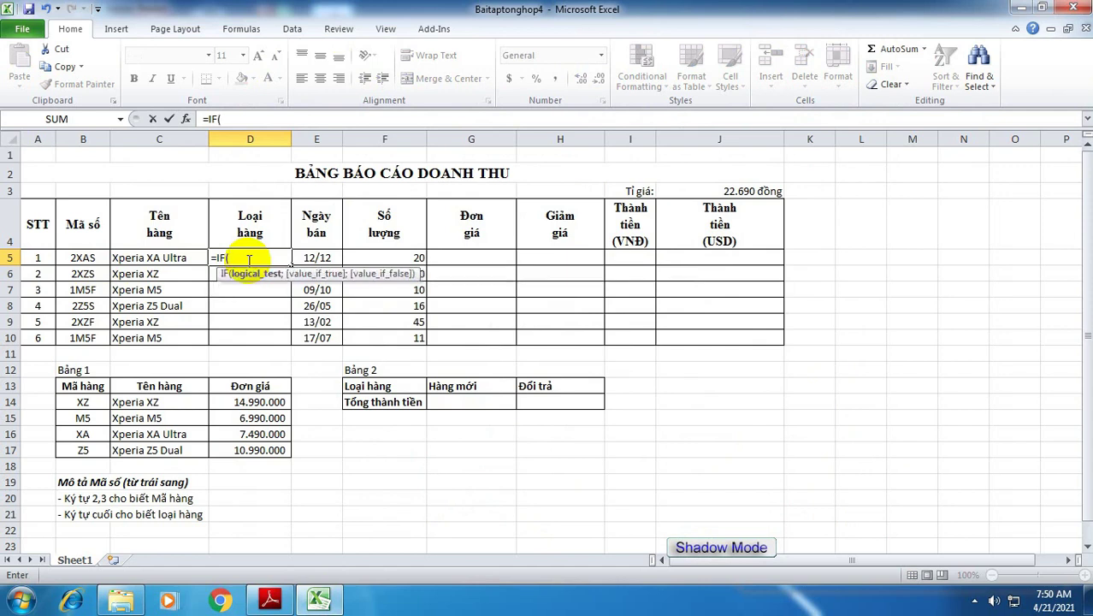
type("ri")
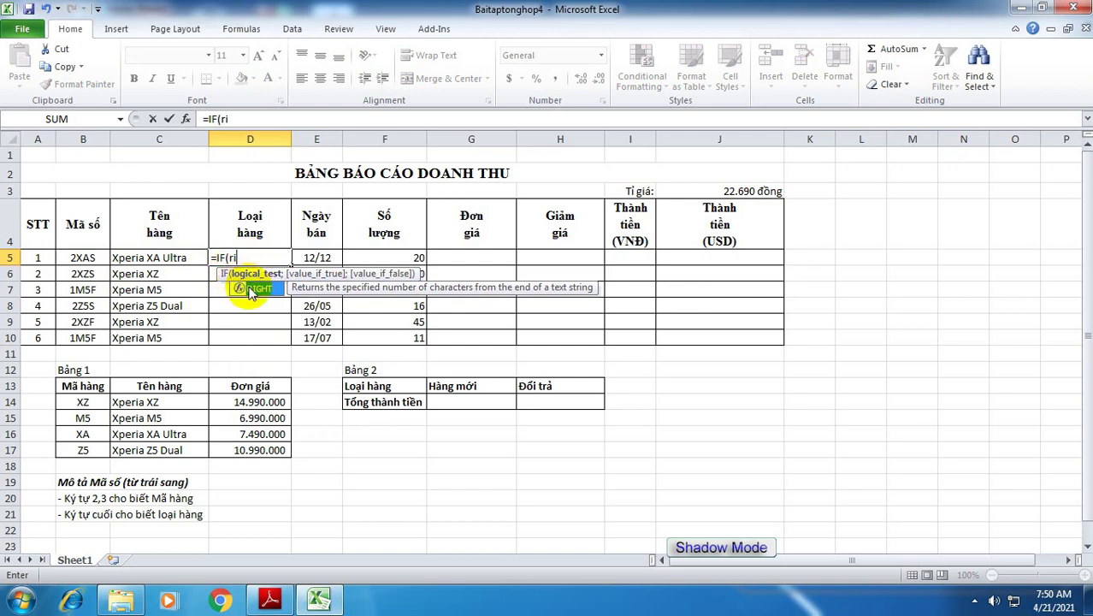
double_click(251, 288)
left_click(100, 257)
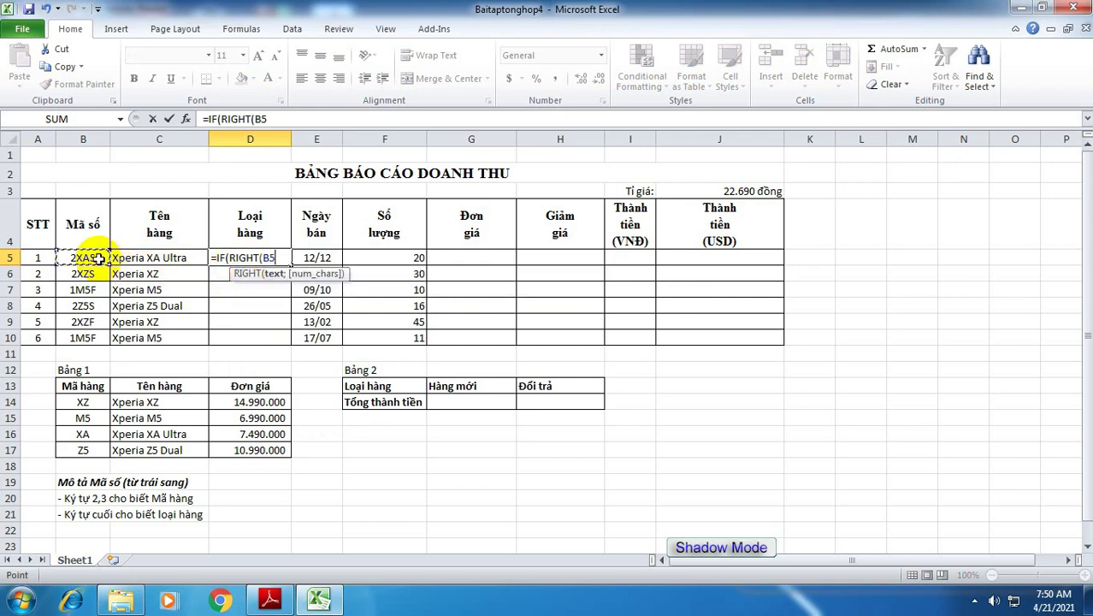
type(",1)=\"")
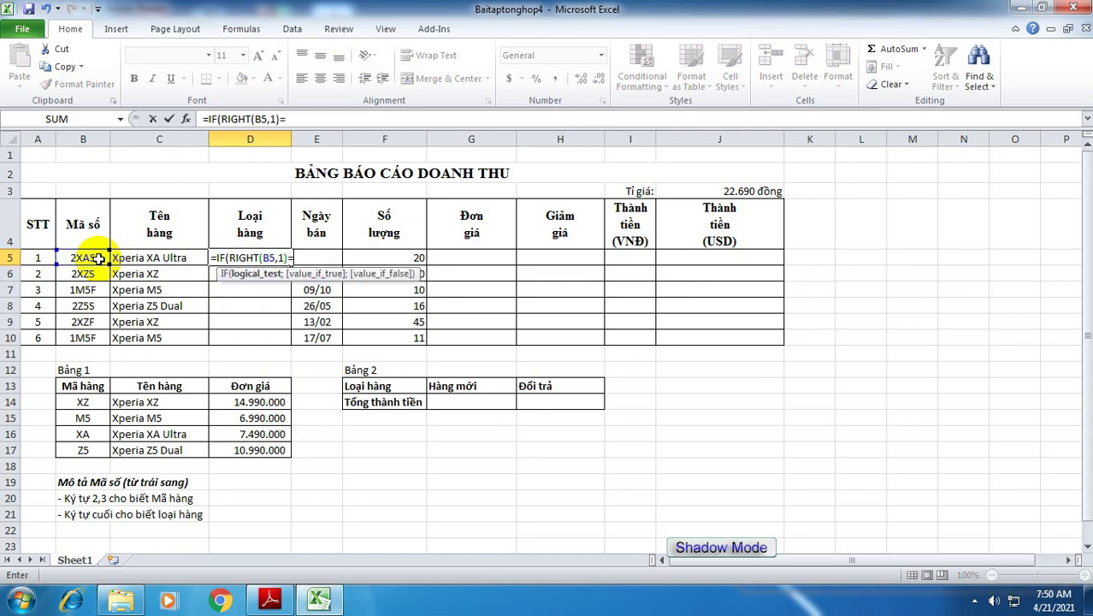
type("S\",")
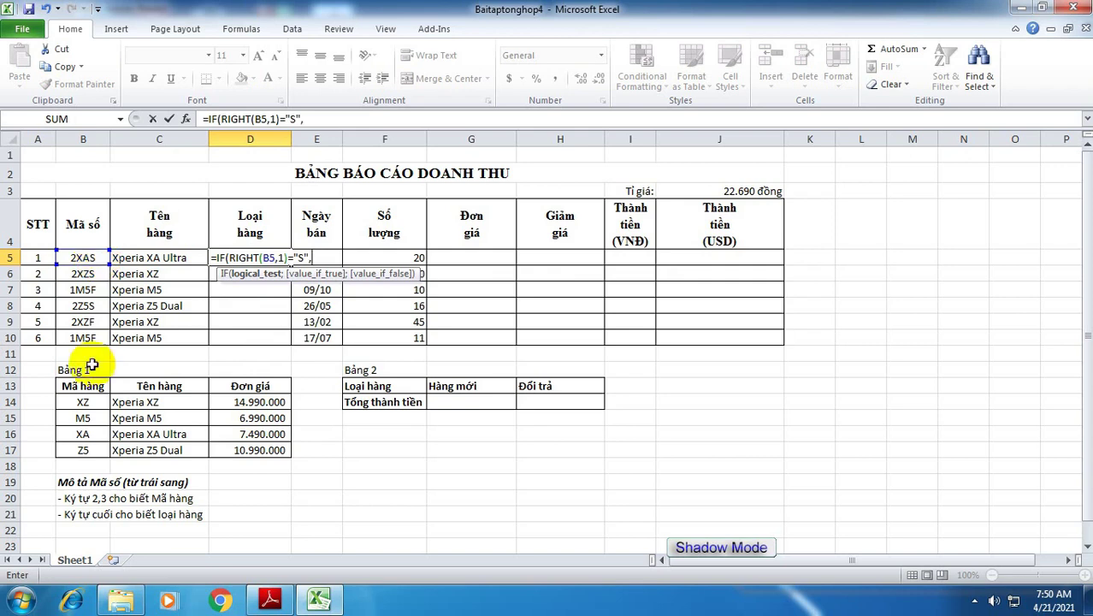
left_click(270, 599)
scroll(541, 510, "down", 1)
Step: Scroll the PDF down to the YÊU CẦU list and go back to the Excel workbook
scroll(541, 510, "down", 6)
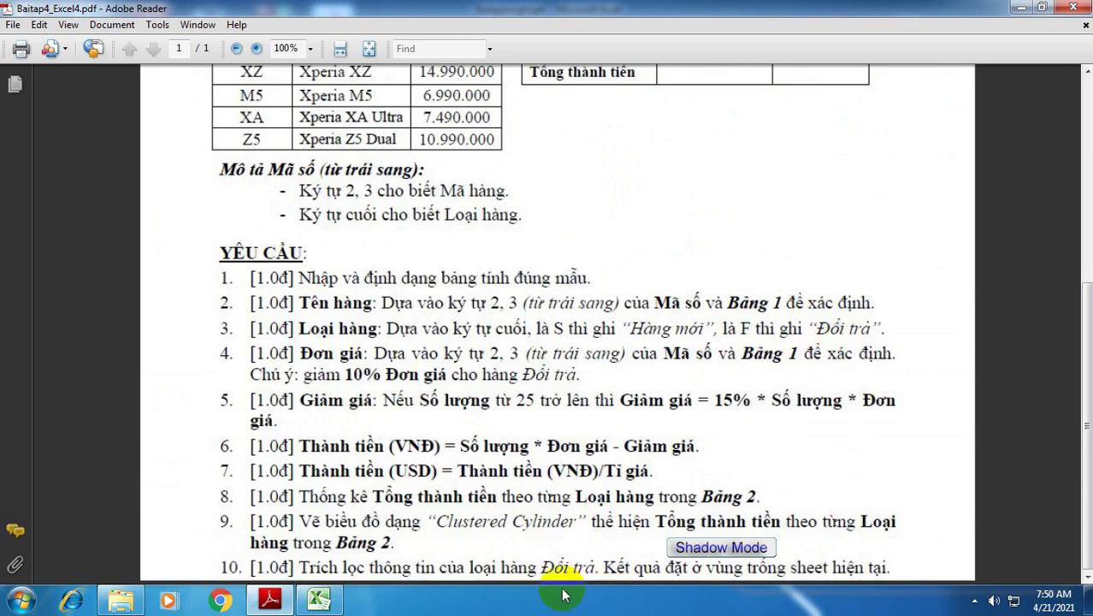
left_click(318, 599)
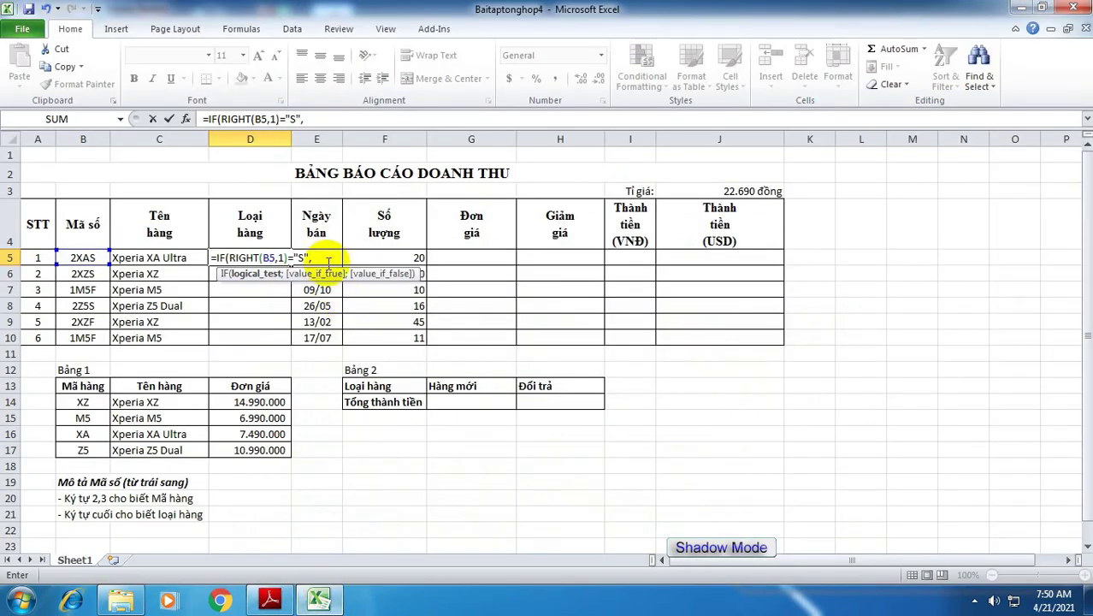
Step: Switch keyboard input to Vietnamese using the Unikey tray icon
type("Hangf")
key("BackSpace")
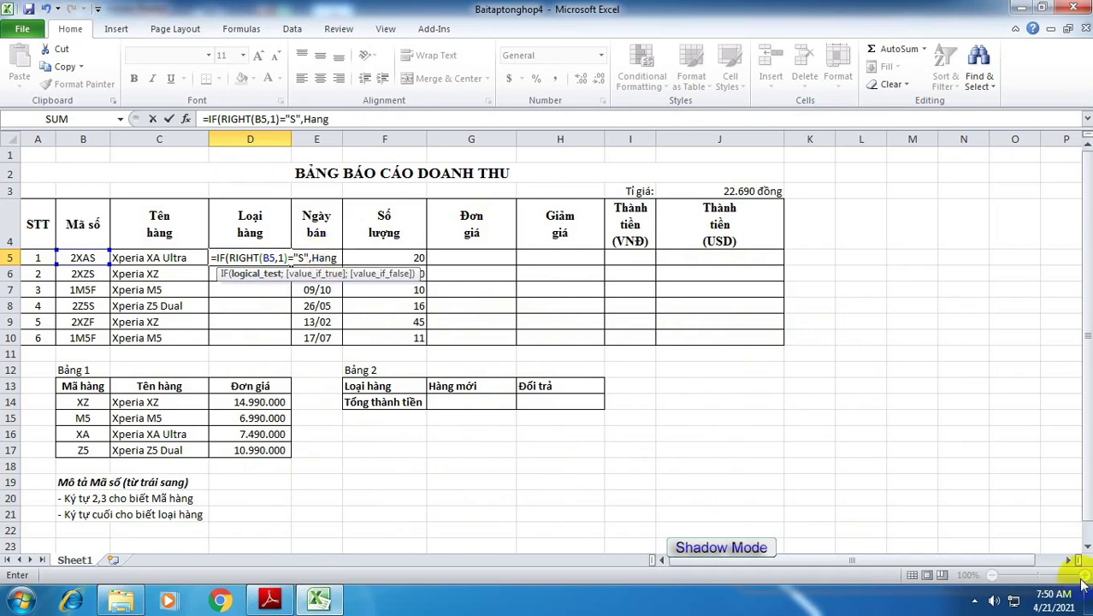
left_click(975, 602)
left_click(973, 467)
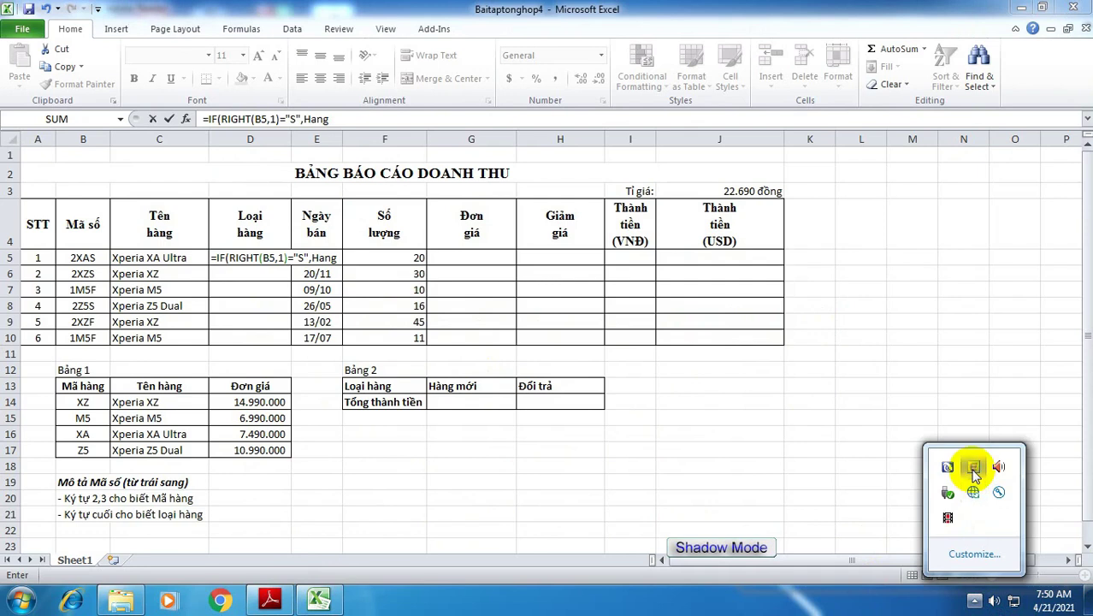
right_click(973, 467)
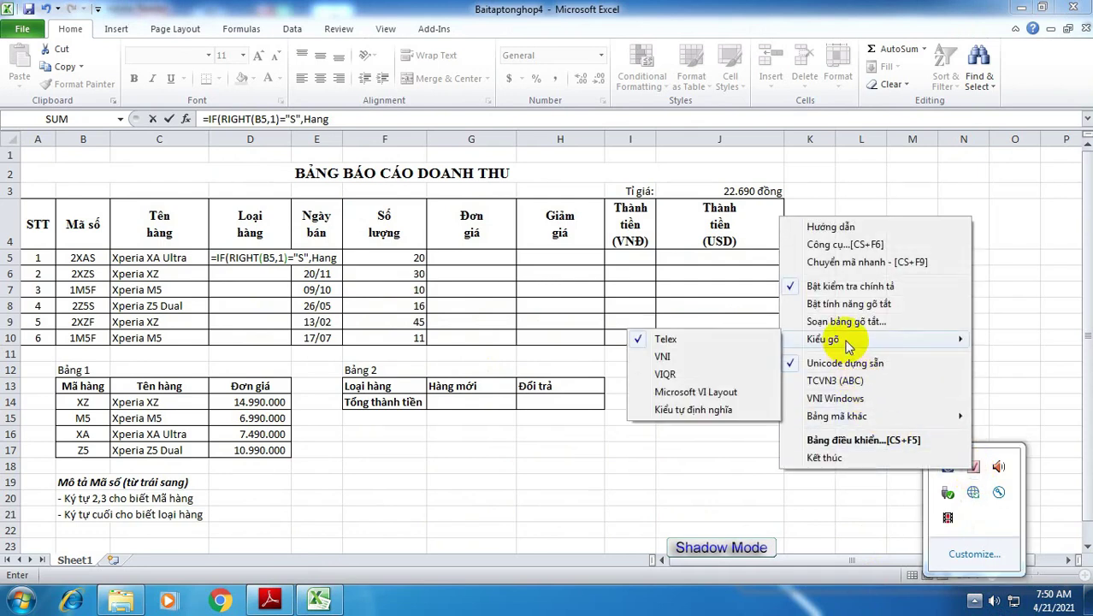
Step: Finish D5 as =IF(RIGHT(B5,1)="S","Hàng mới","Đổi trả") and commit it
left_click(342, 257)
left_click(314, 258)
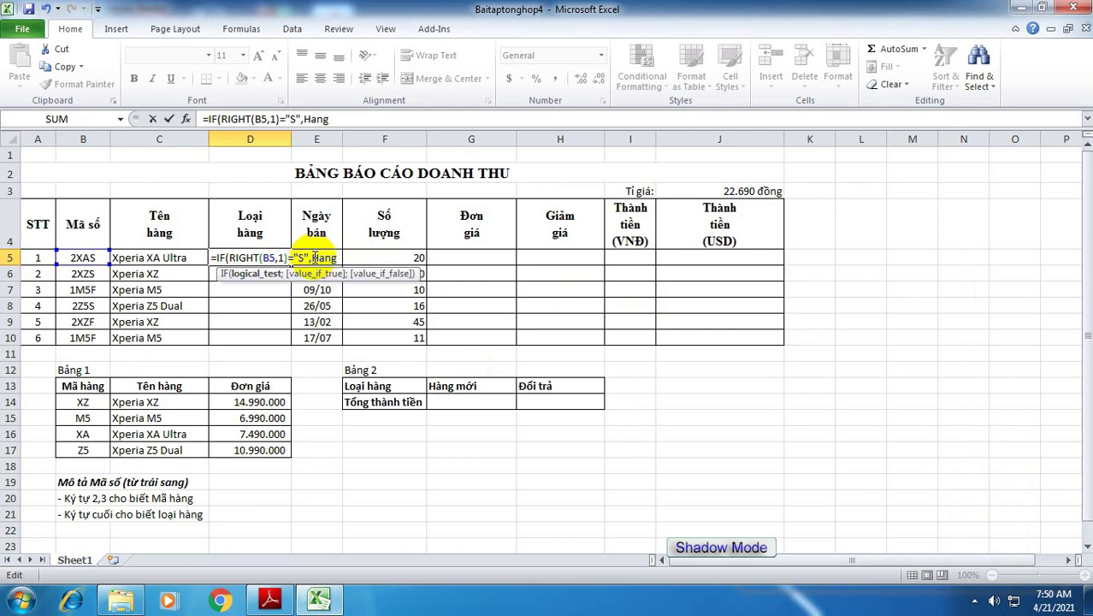
type("\"")
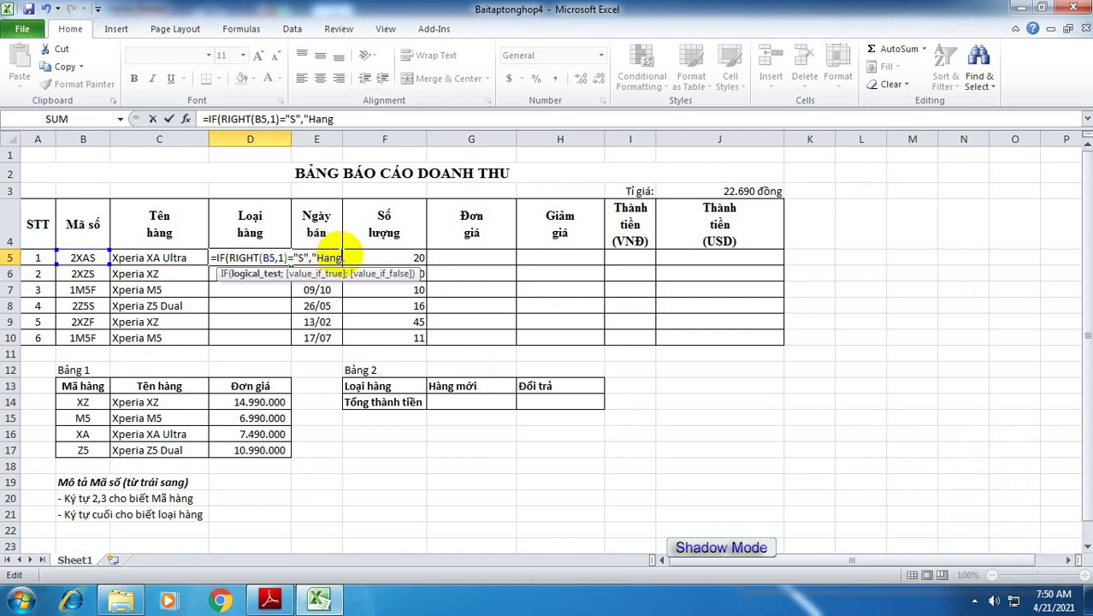
key("BackSpace")
key("BackSpace")
key("BackSpace")
type("àng mới\",")
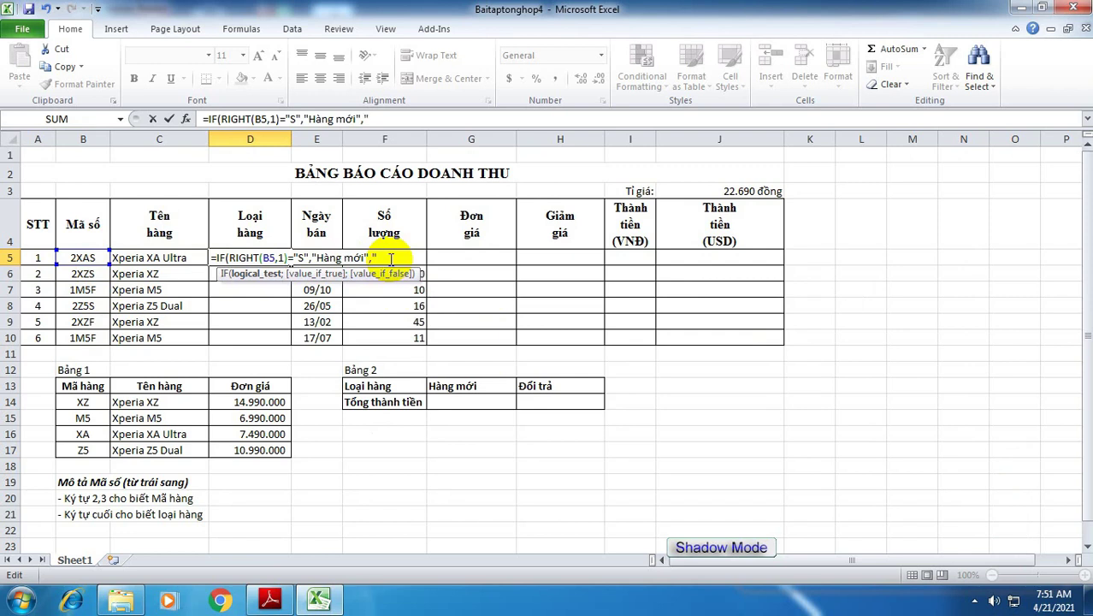
type("Đo")
type(" trar")
type("\"")
type(")")
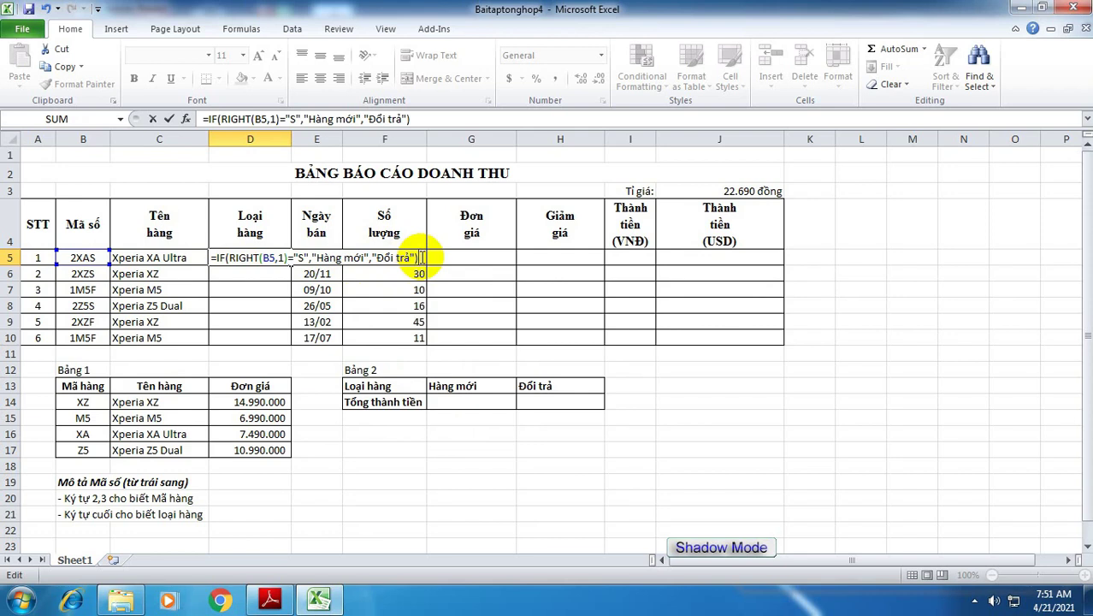
key("Return")
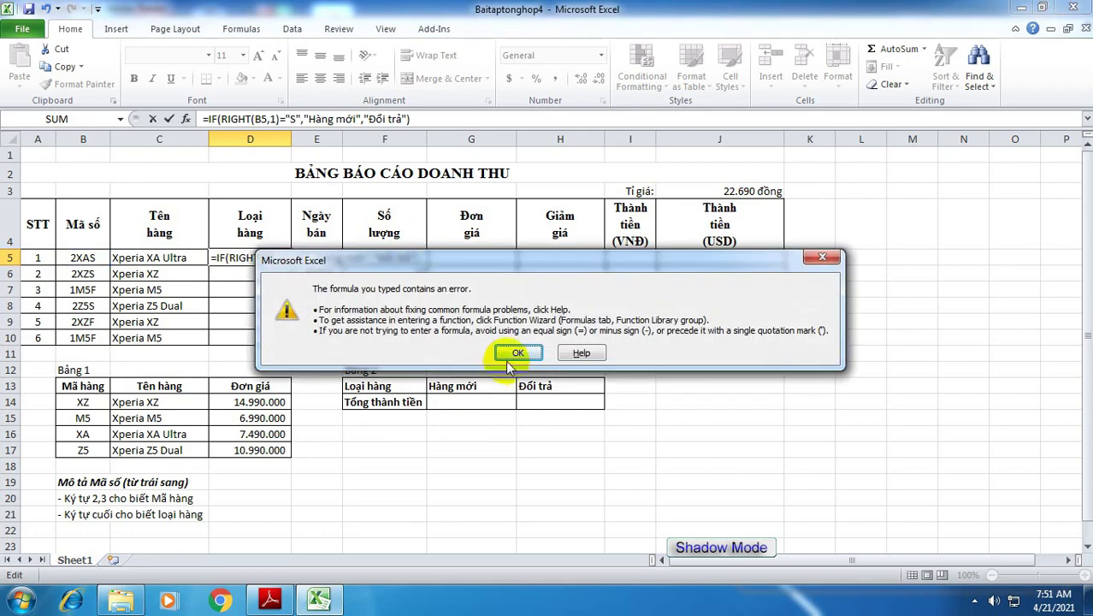
Step: Replace the three commas in D5's formula with semicolons and commit it
left_click(513, 353)
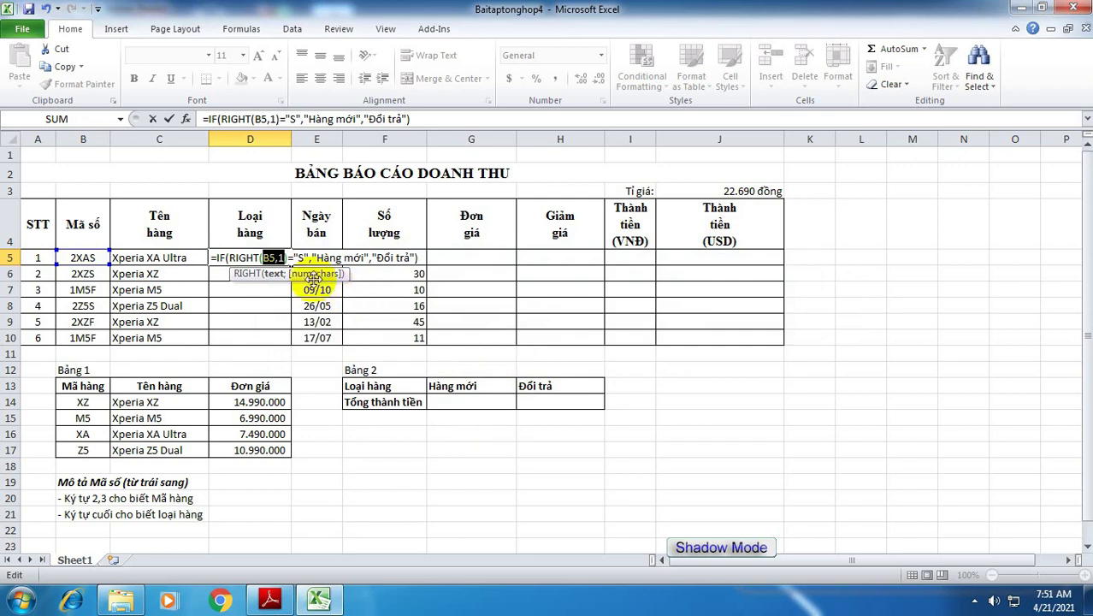
left_click(277, 258)
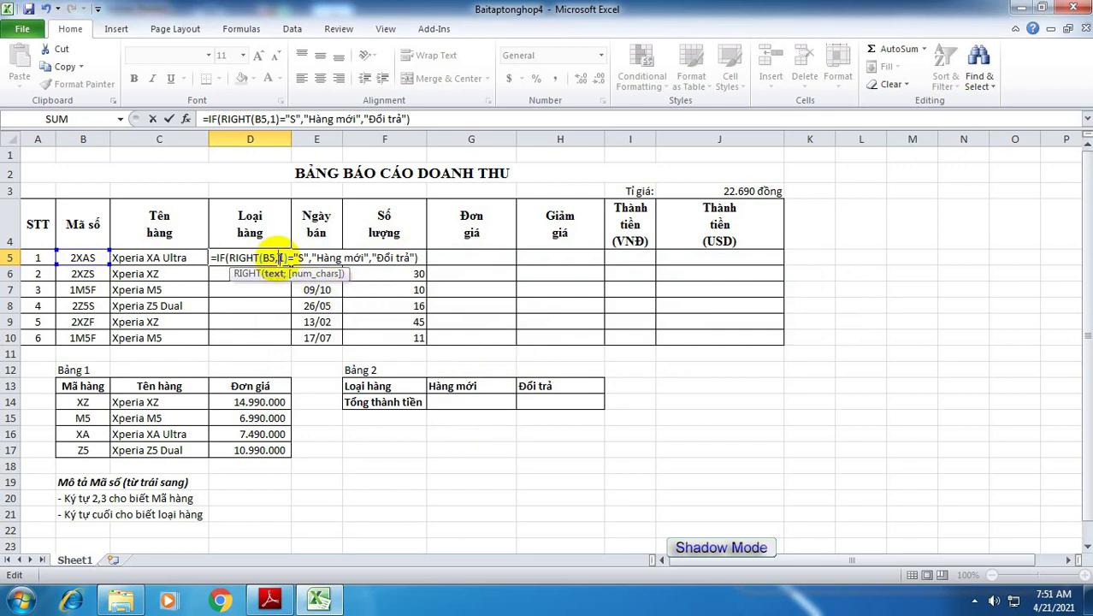
key("BackSpace")
type(";")
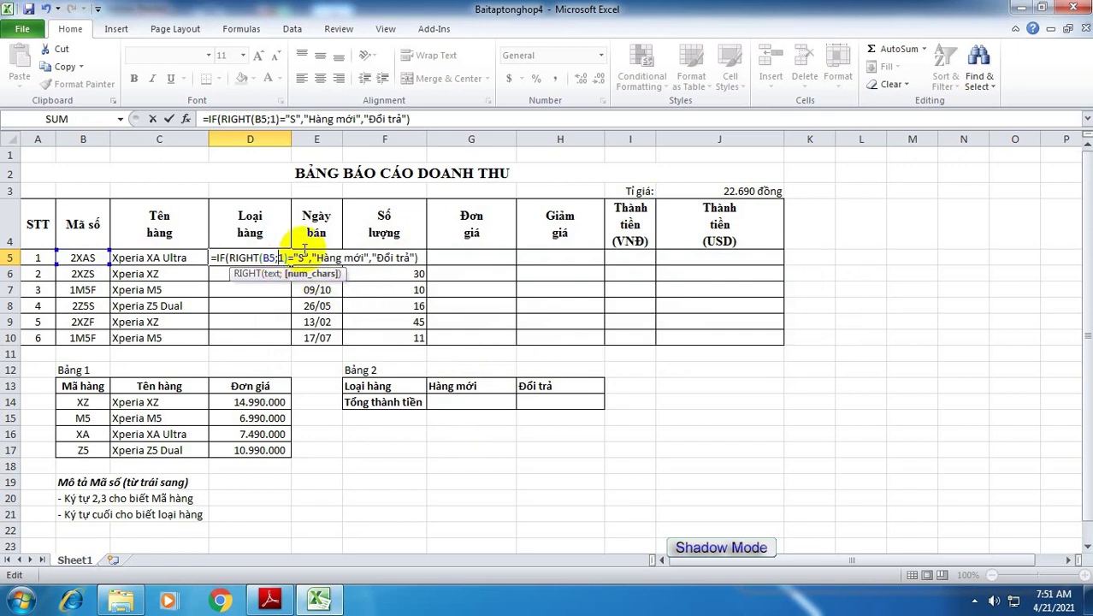
left_click(311, 258)
key("BackSpace")
type(";")
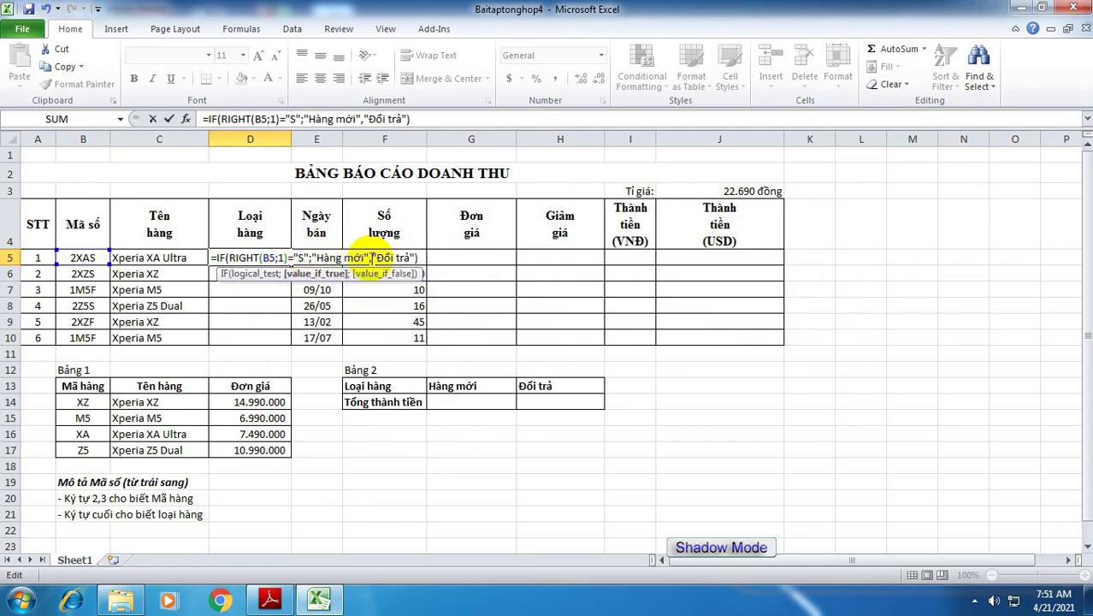
key("BackSpace")
type(";")
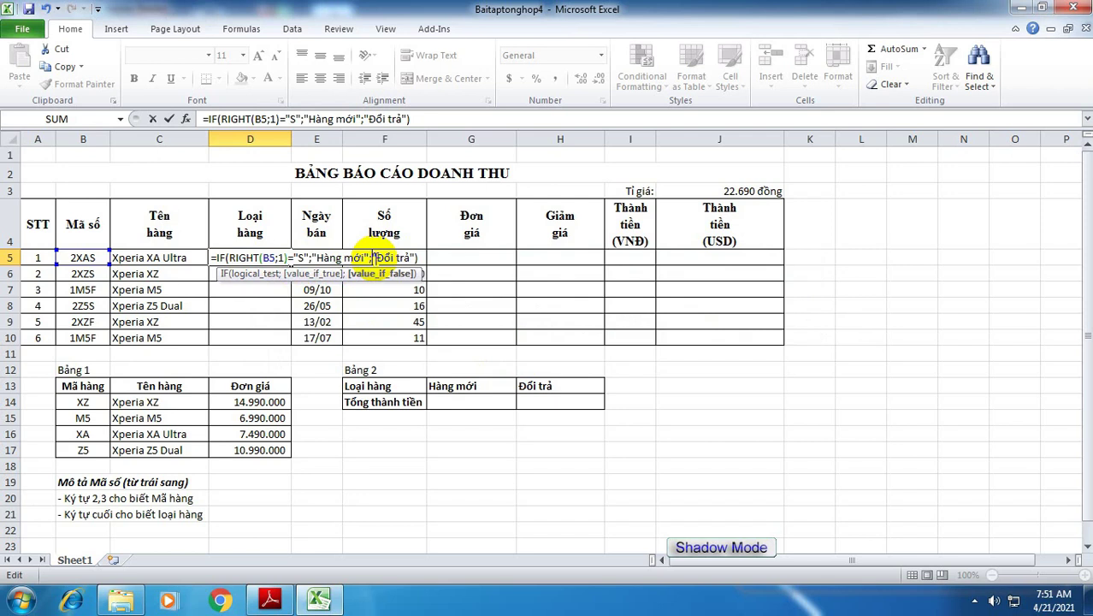
key("Return")
Step: Fill the Loại hàng formula from D5 down to D10
left_click(275, 256)
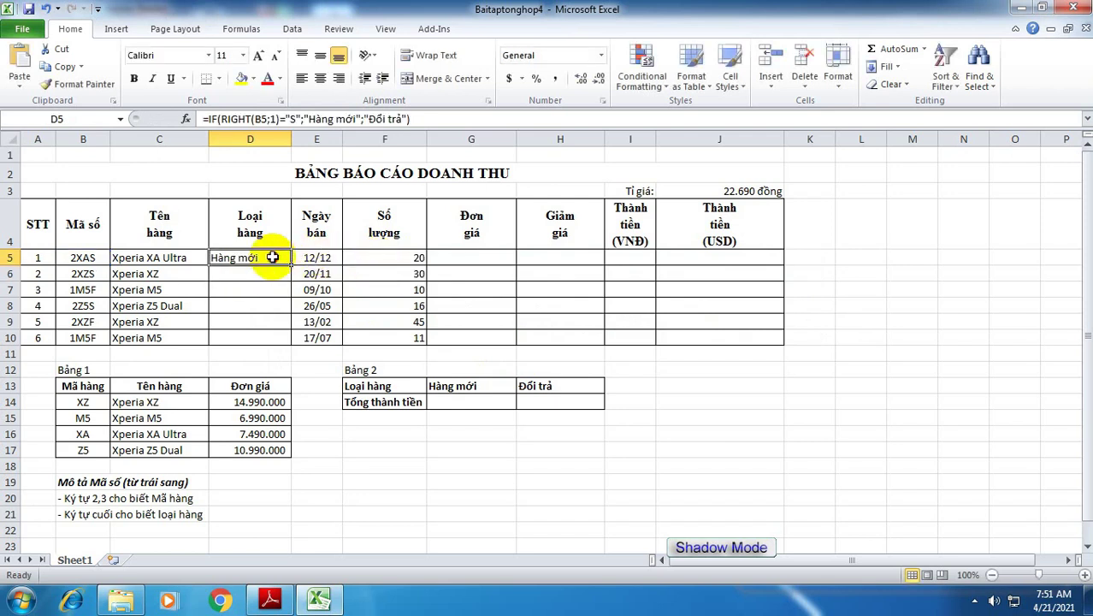
left_click_drag(290, 266, 280, 344)
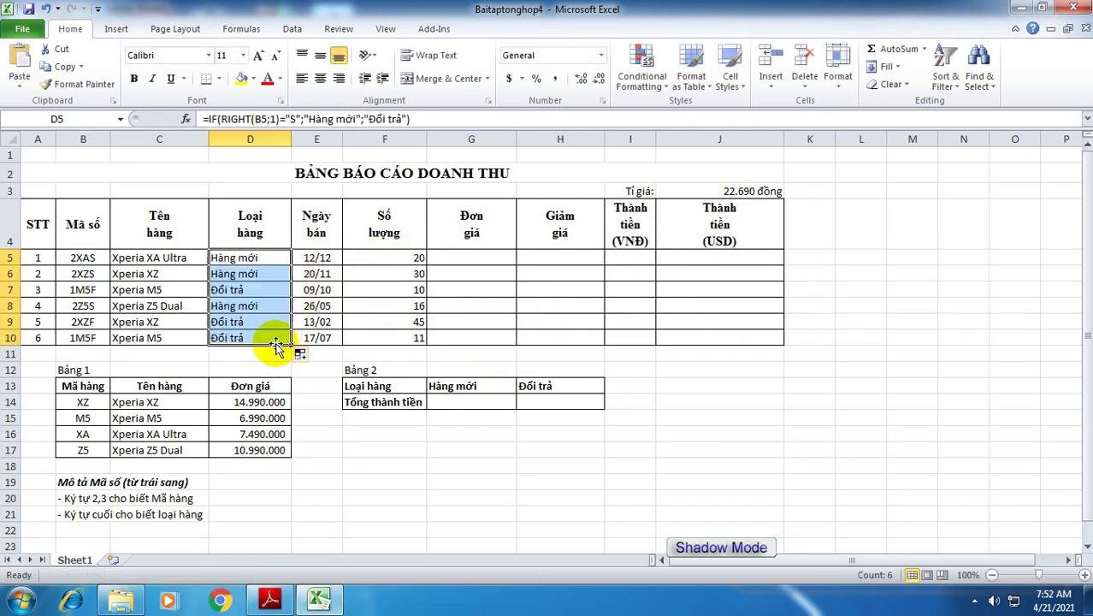
left_click(269, 599)
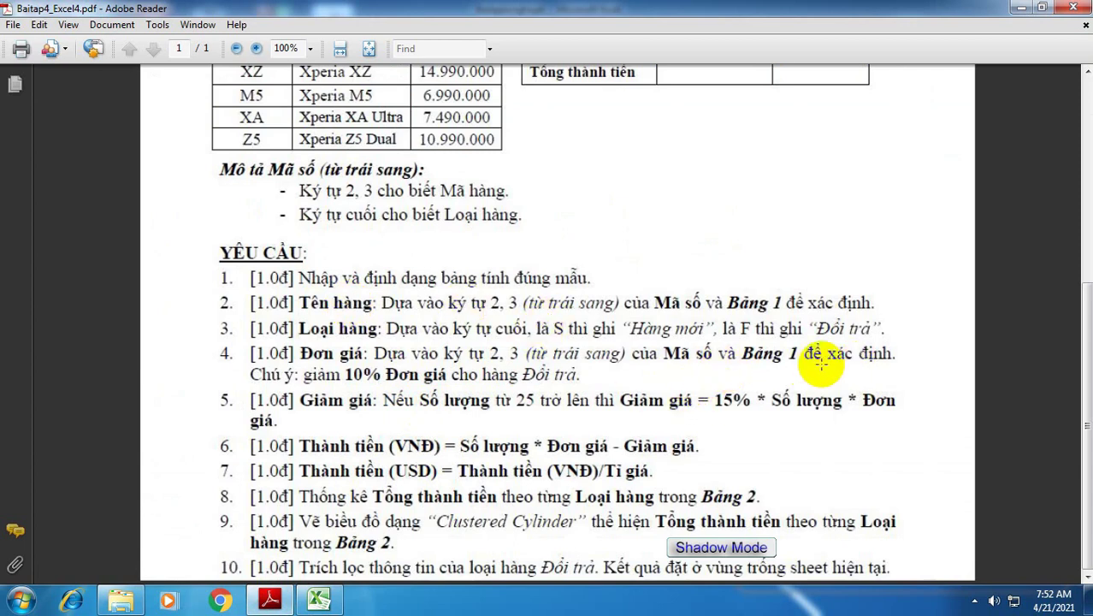
scroll(498, 236, "up", 3)
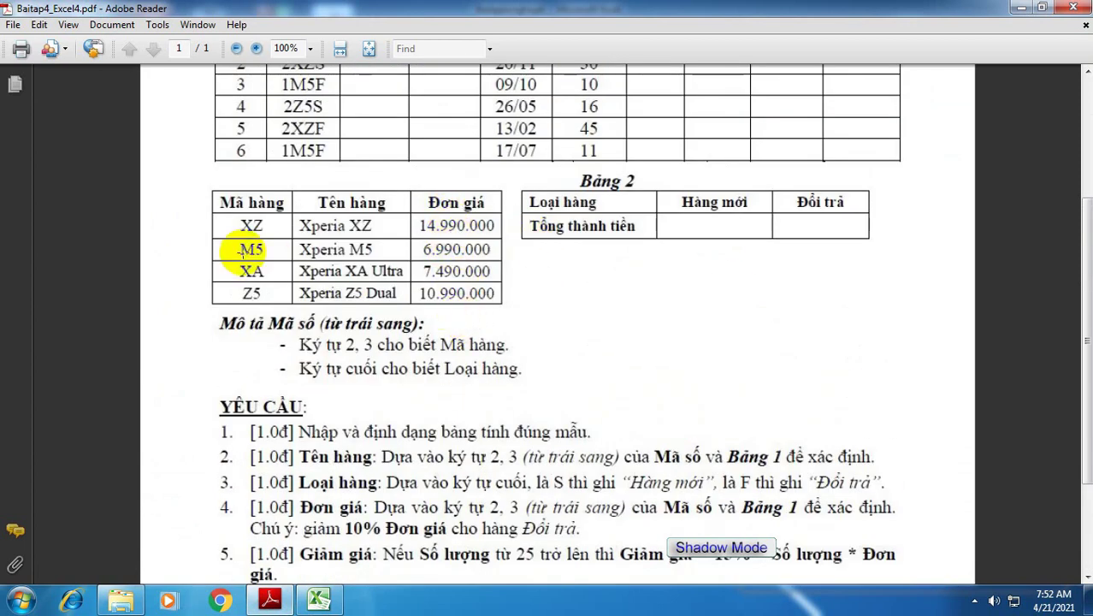
scroll(249, 248, "down", 2)
scroll(470, 392, "down", 1)
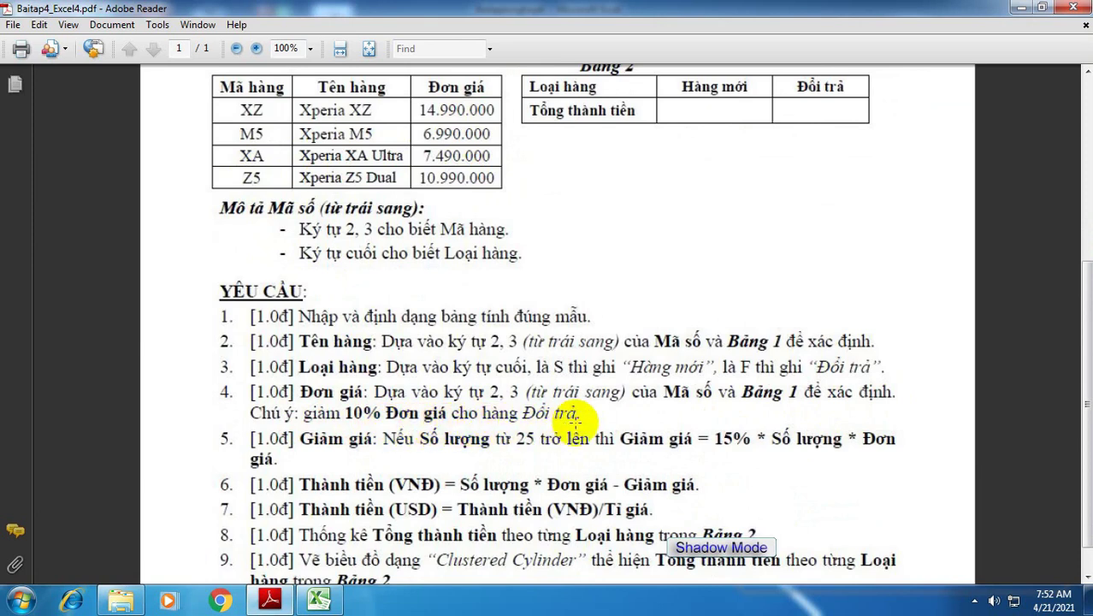
mouse_move(318, 600)
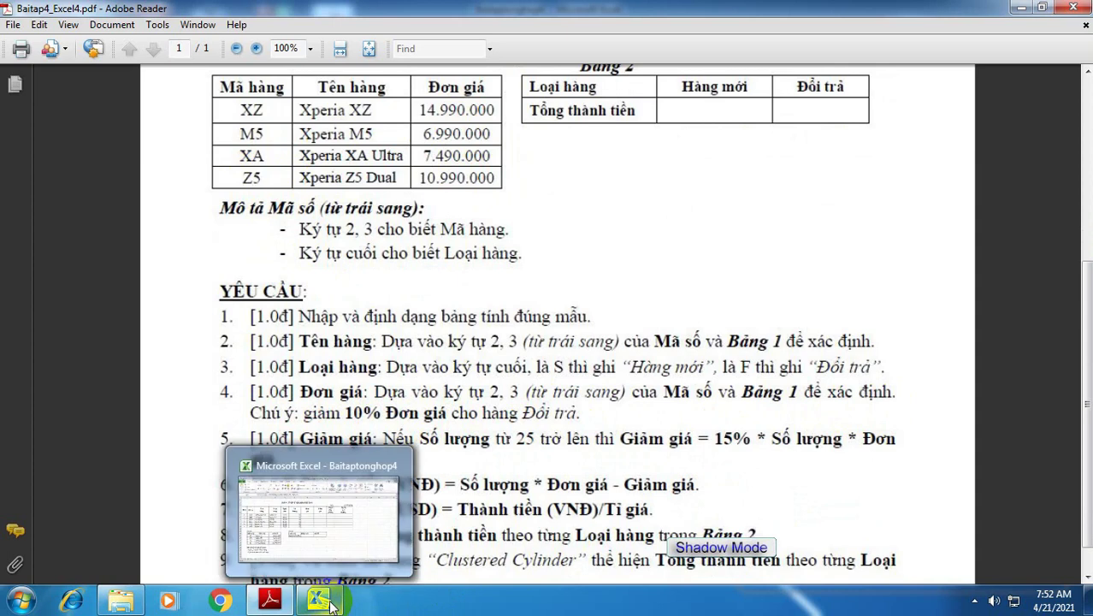
Step: In G5, build =VLOOKUP(Mid(B5;2;2);$B$14:$D$17;3;0) to look up Bảng 1's unit price
left_click(330, 603)
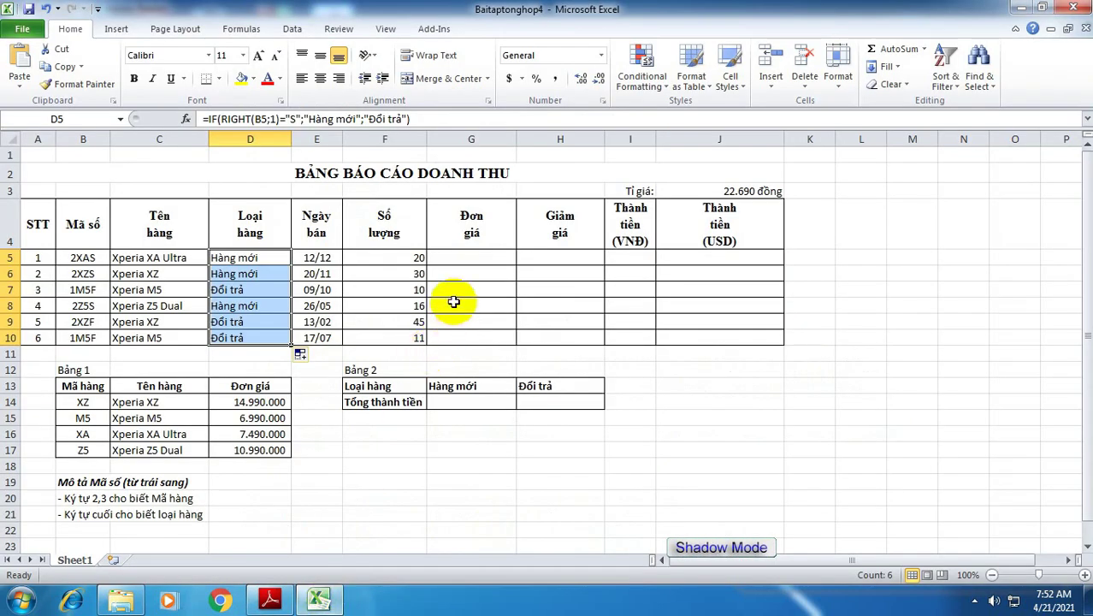
left_click(468, 260)
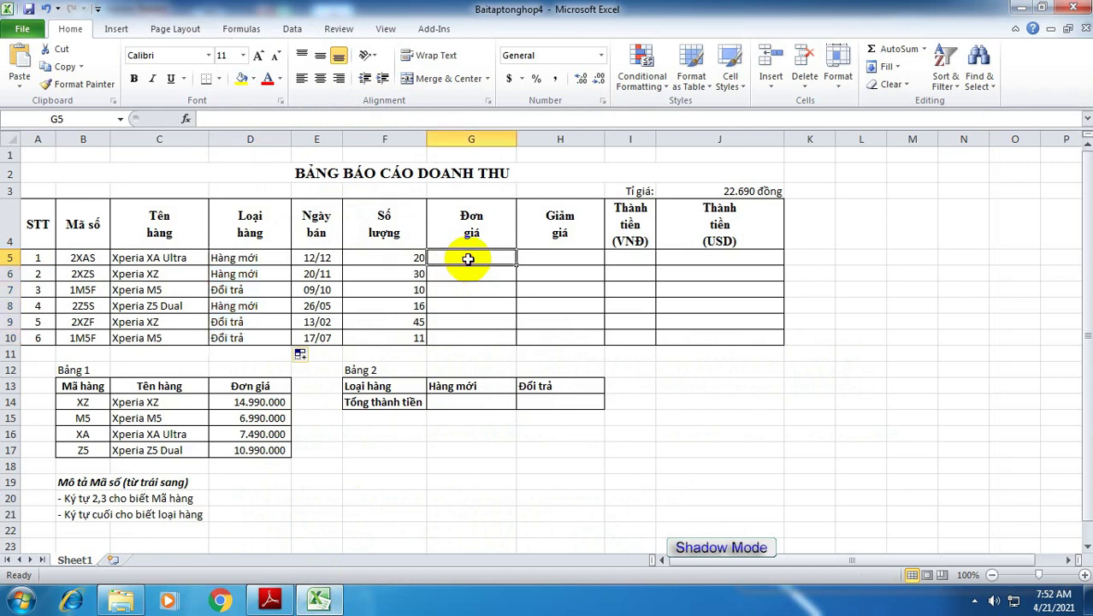
type("=")
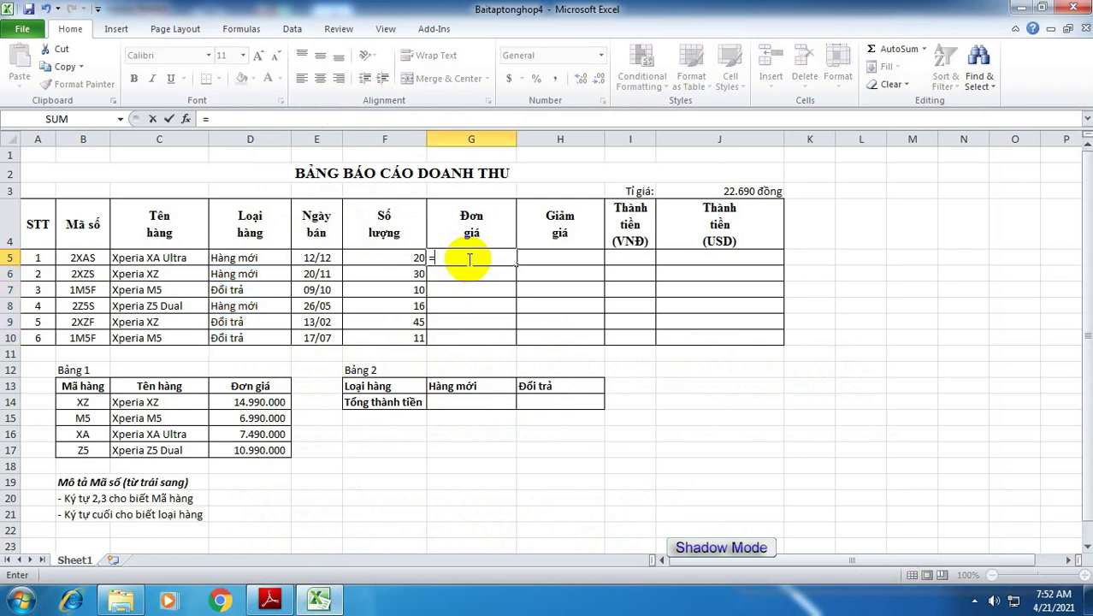
type("vlo")
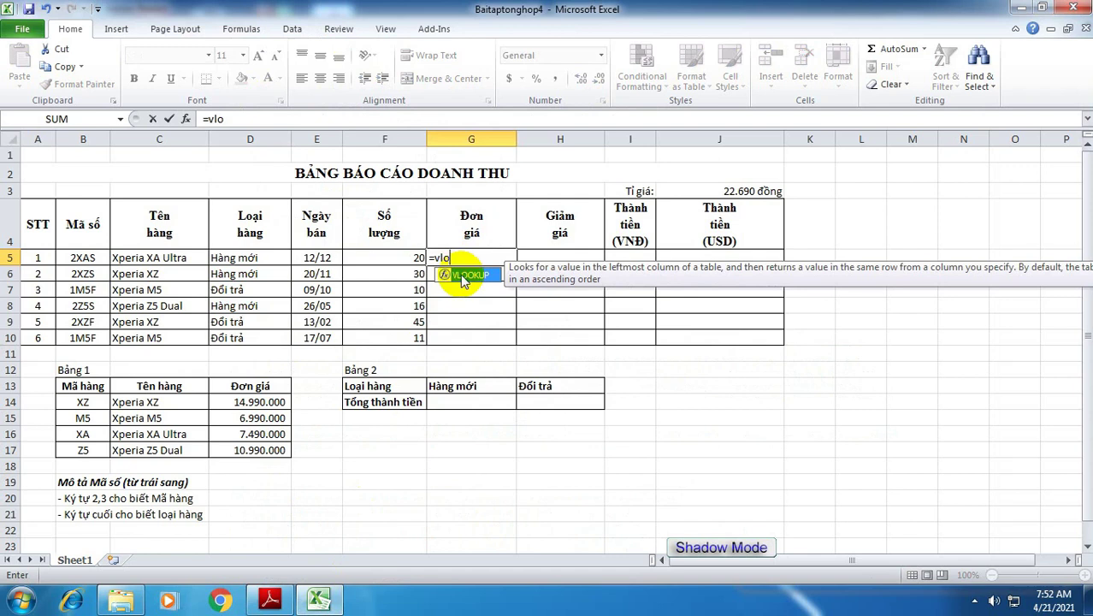
double_click(465, 276)
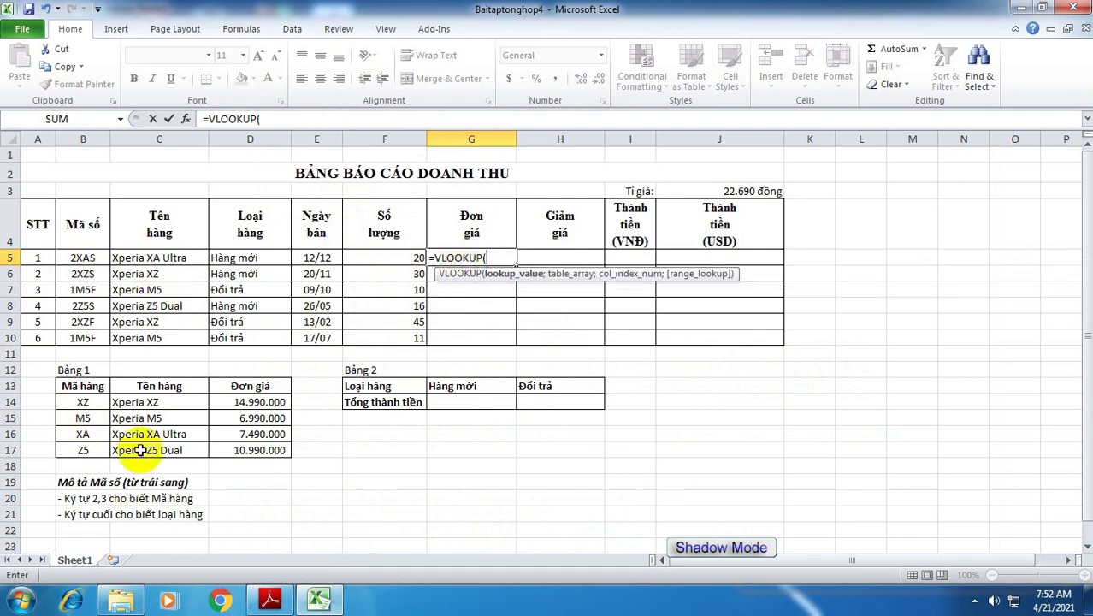
type("Mid(")
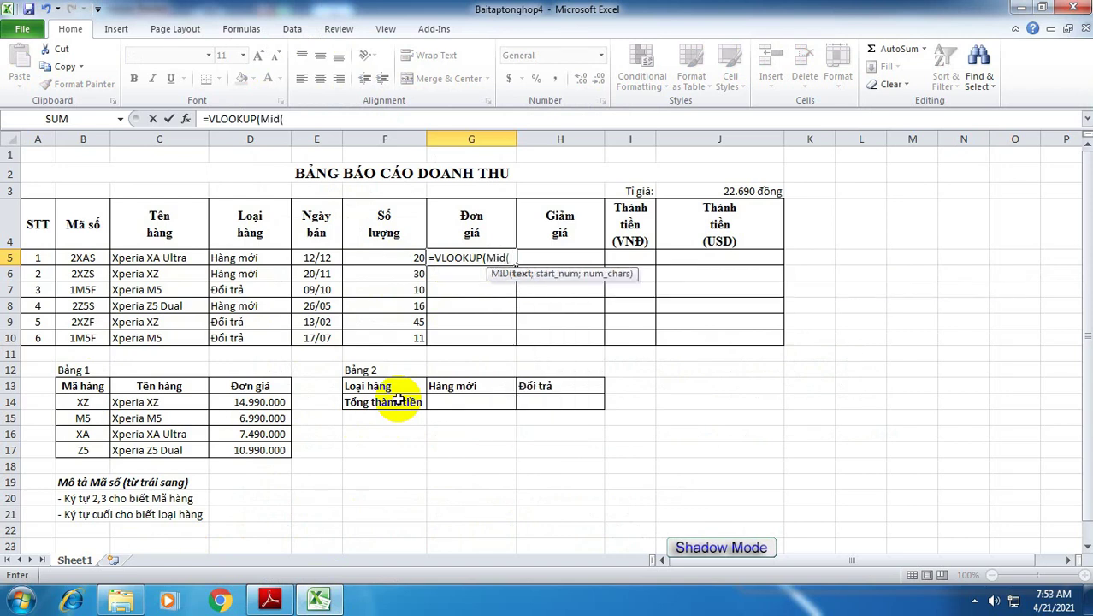
left_click(88, 258)
type(";2;2")
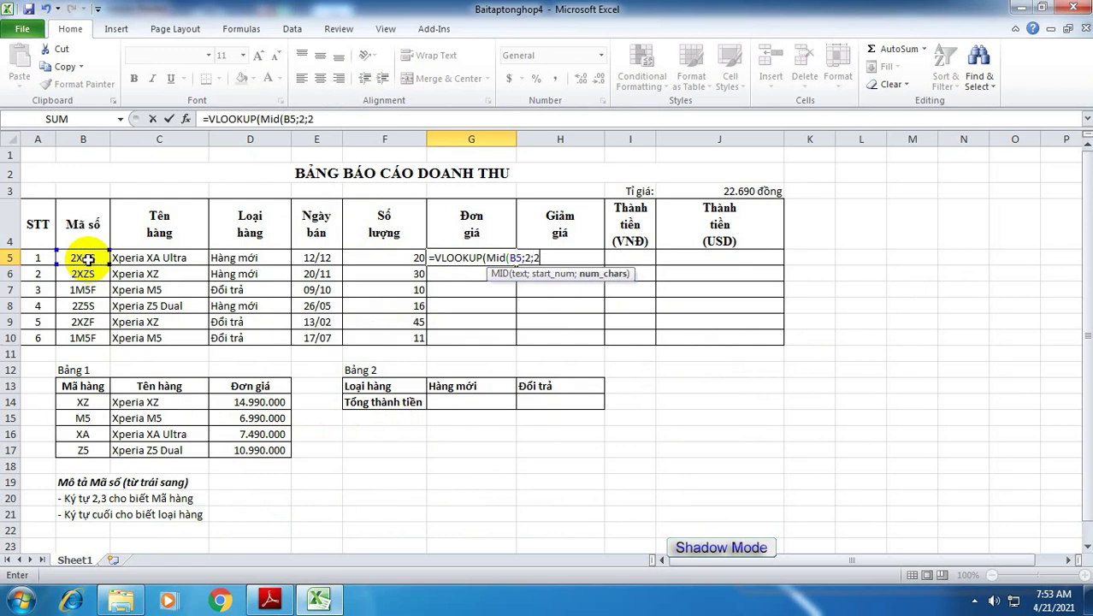
type(");")
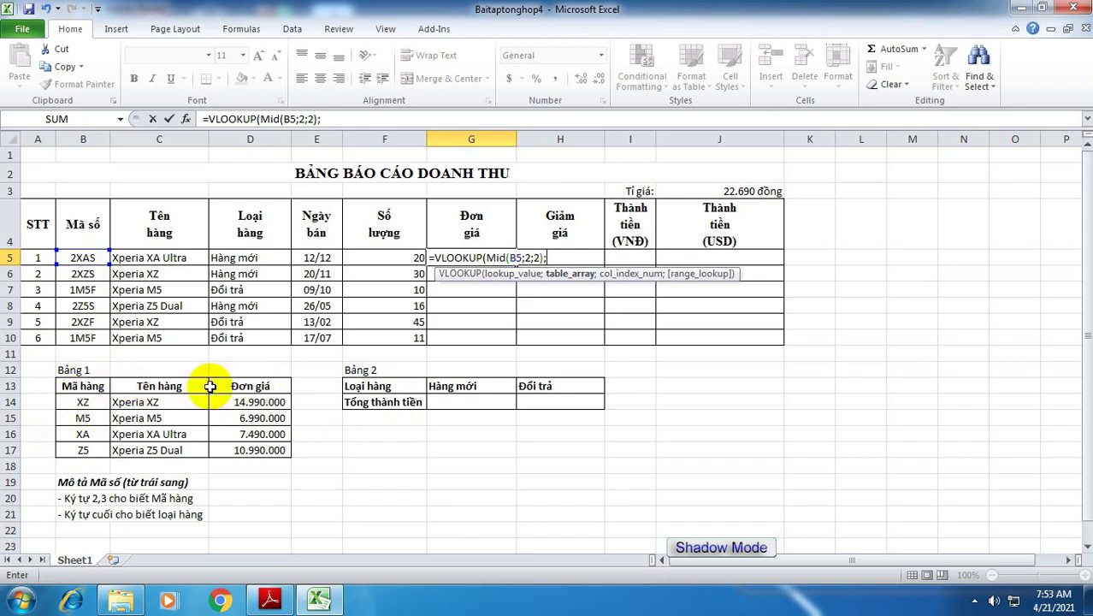
left_click_drag(90, 400, 235, 451)
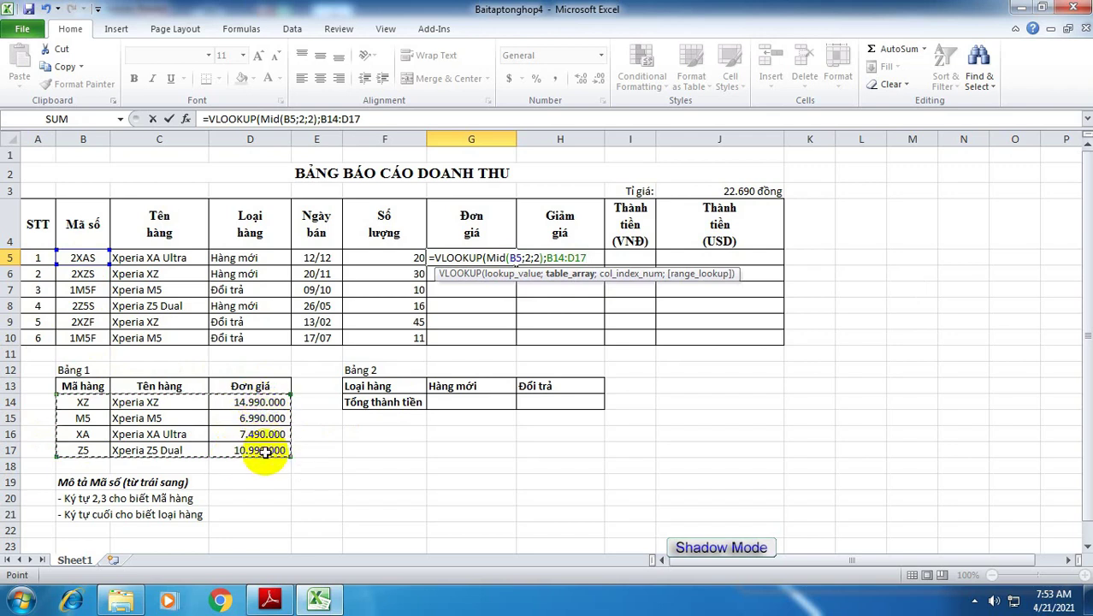
key("F4")
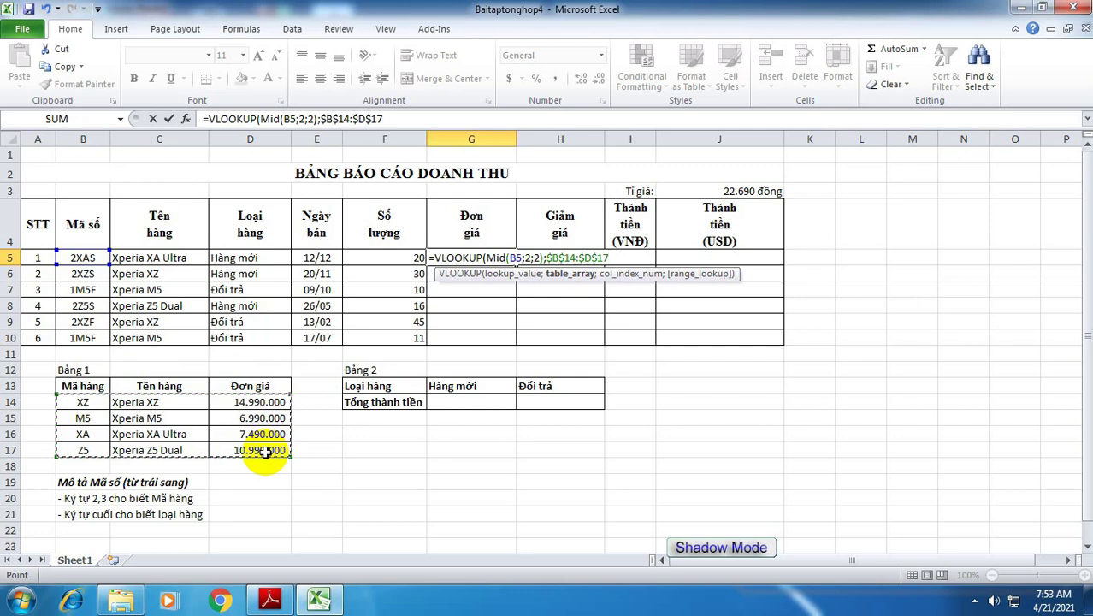
type(";")
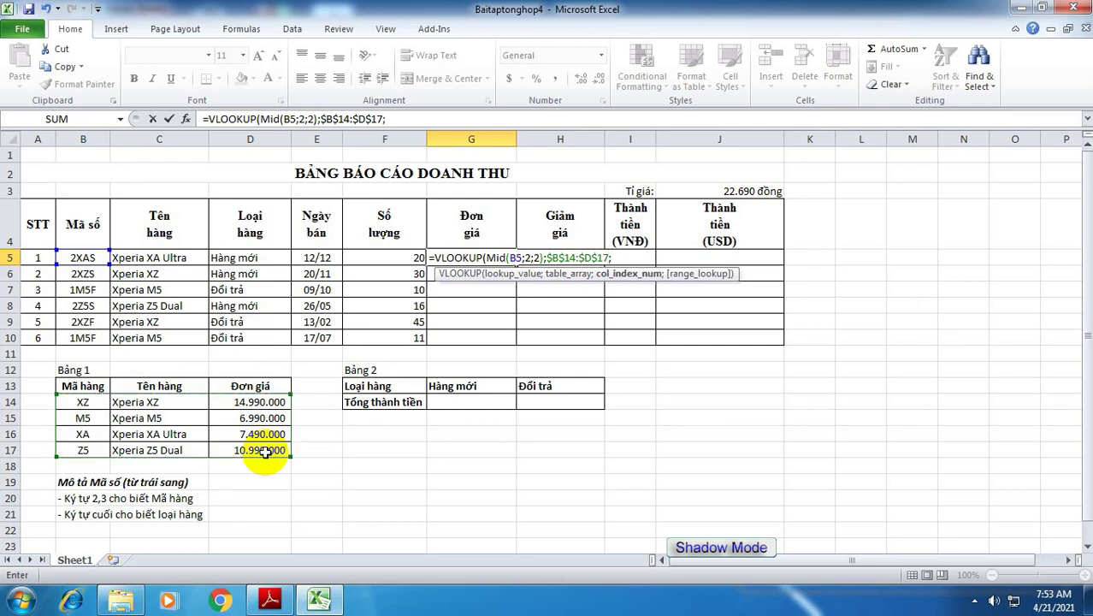
type("3")
type(";")
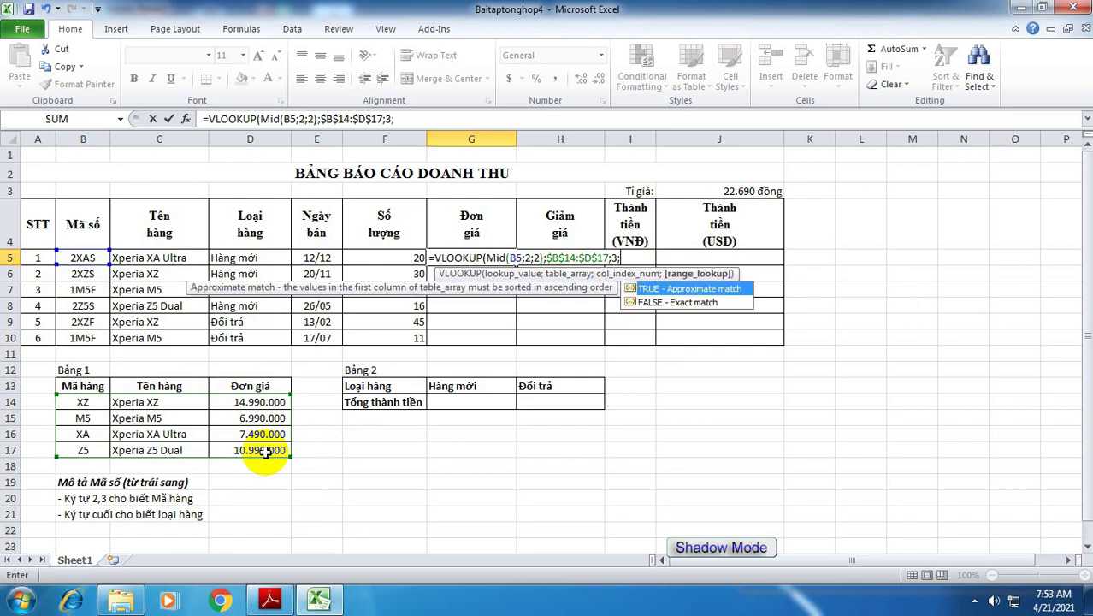
type("0)")
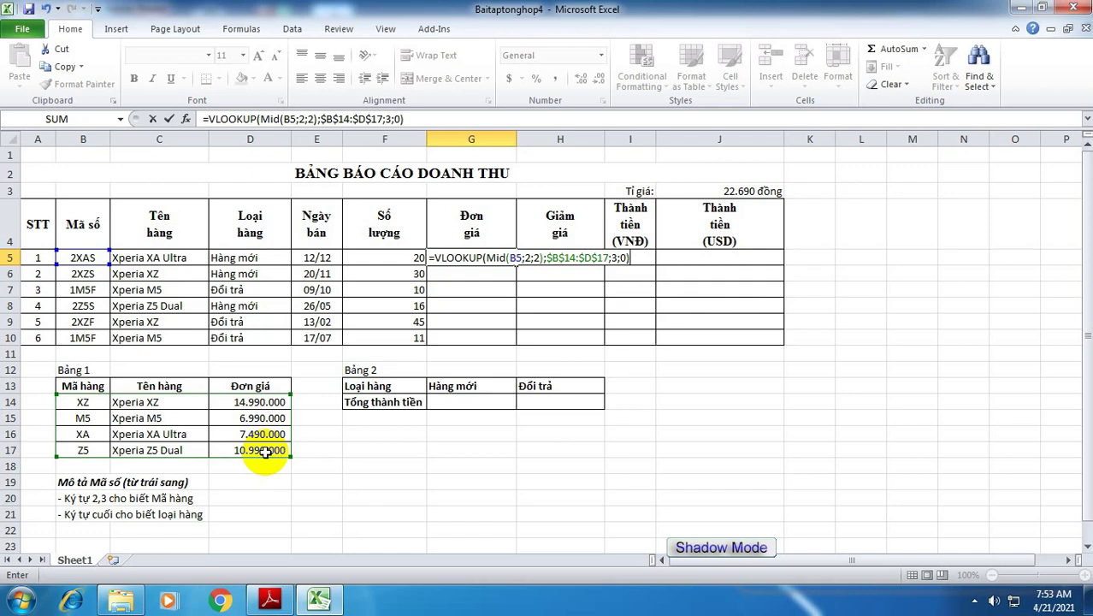
left_click(269, 598)
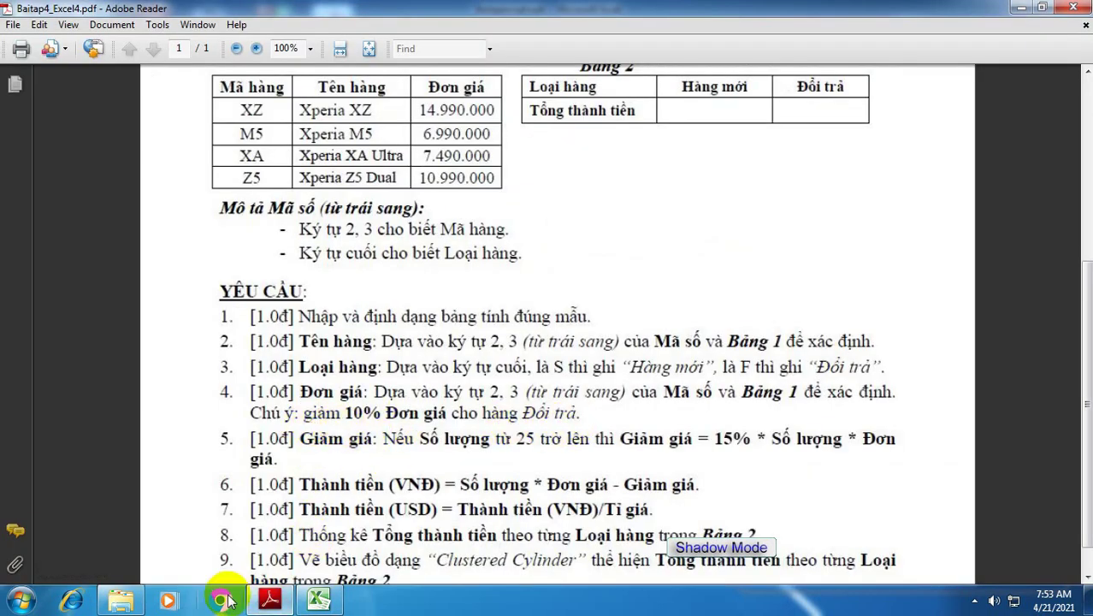
Step: Return to the Excel workbook after reading the unit-price requirement in the PDF
left_click(319, 602)
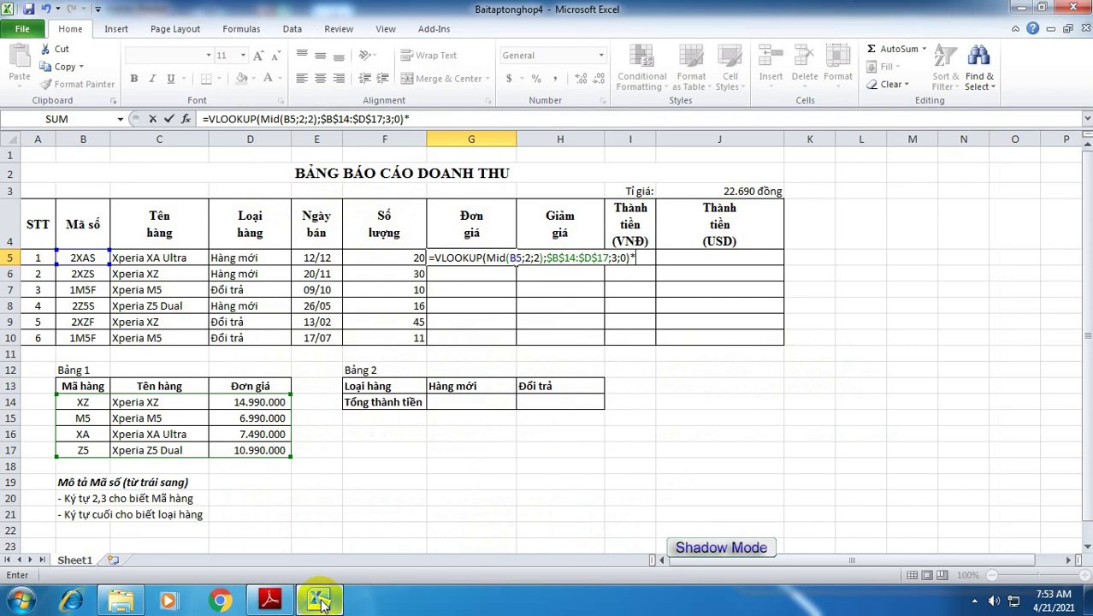
Step: Append *IF(RIGHT(B5,1)="F";90%;1) to G5's formula for the 10% Đổi trả discount
type("IF")
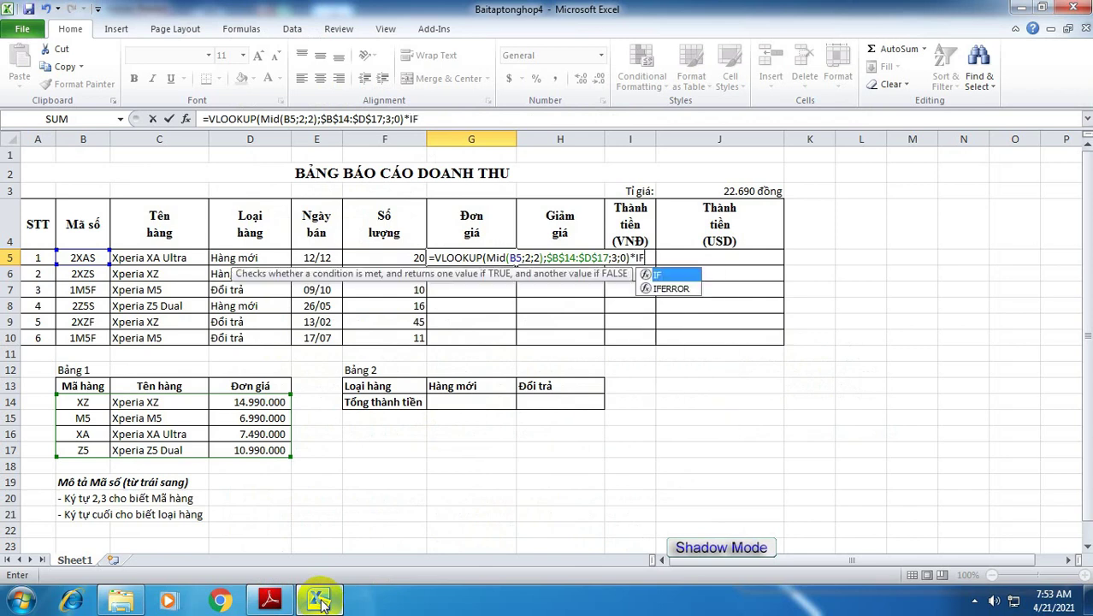
type("(")
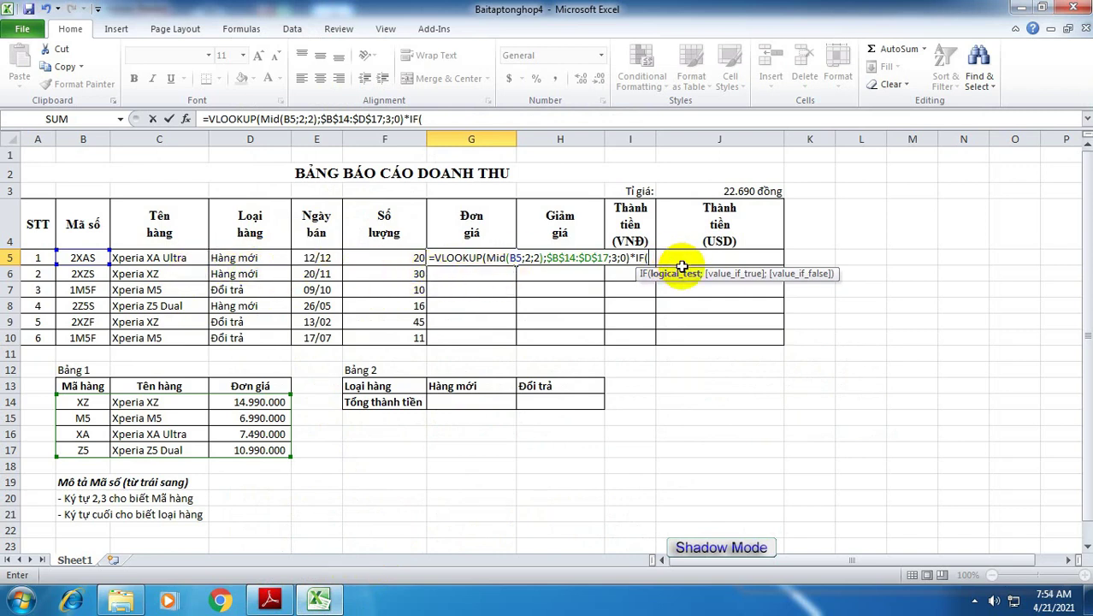
type("ri")
double_click(680, 288)
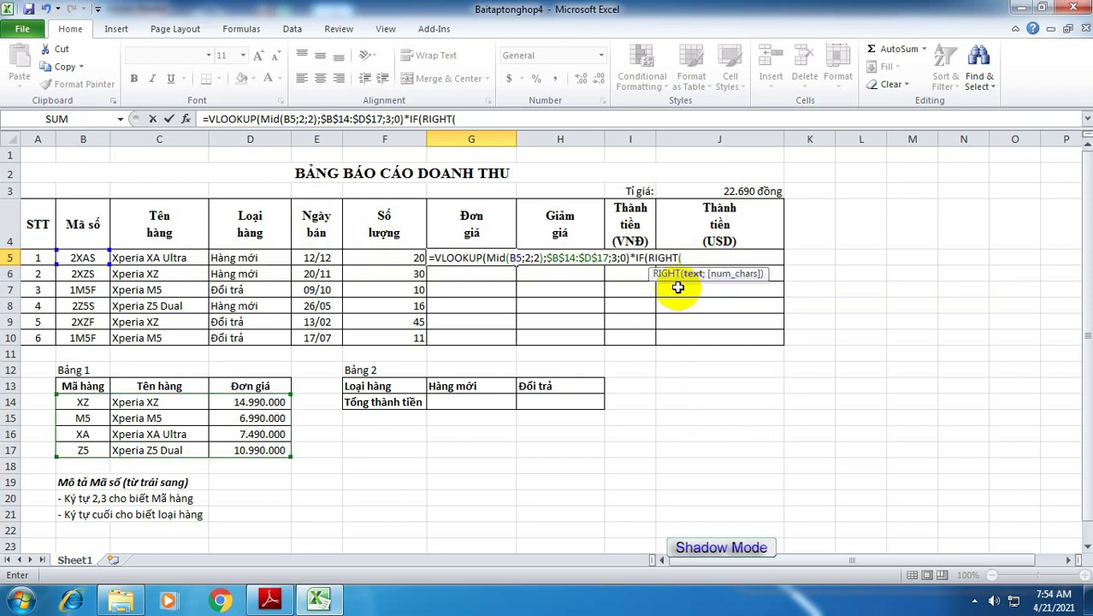
left_click(84, 259)
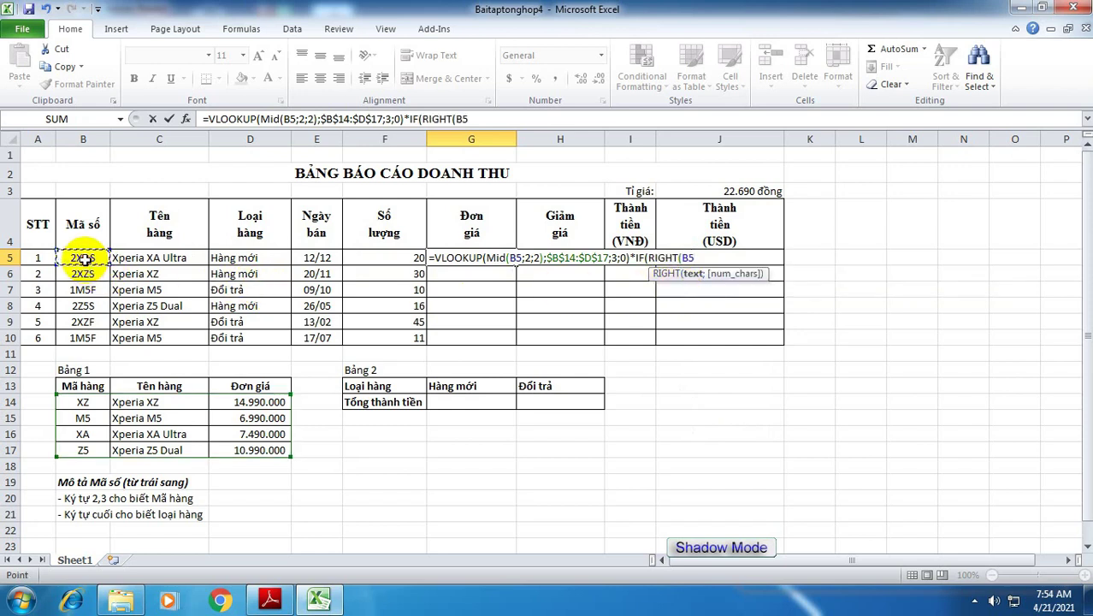
type(",1")
type(")=")
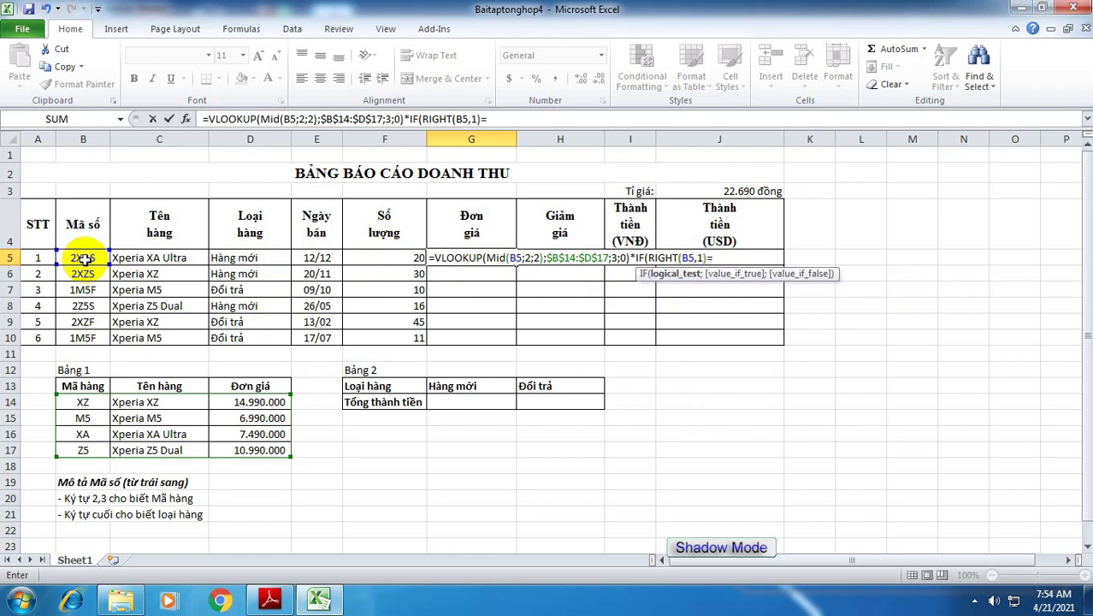
type("\"")
type("F\"")
type(";")
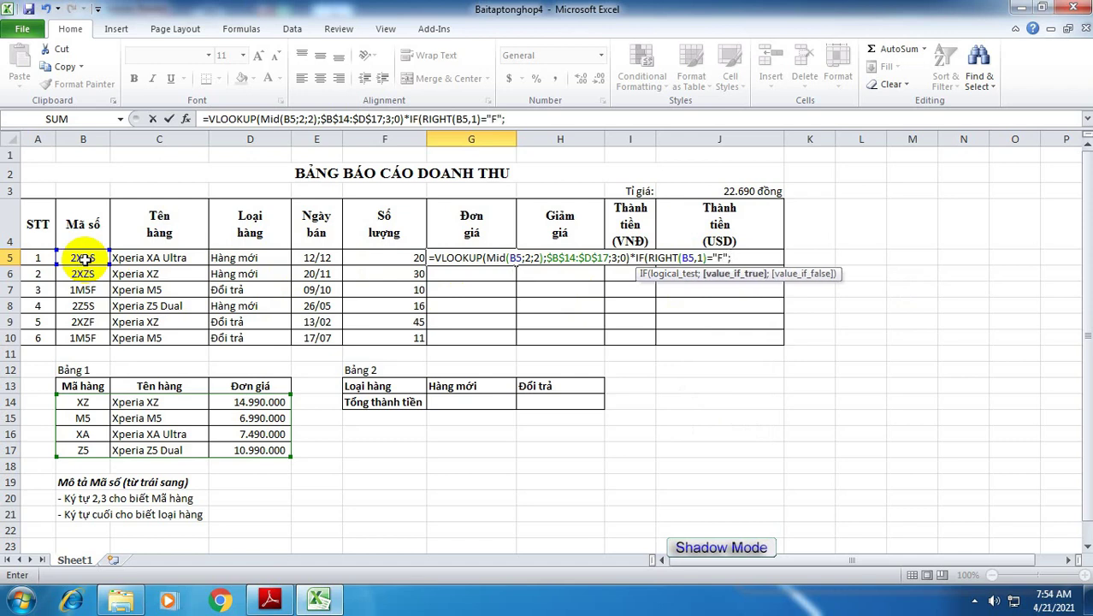
type("90")
type("%")
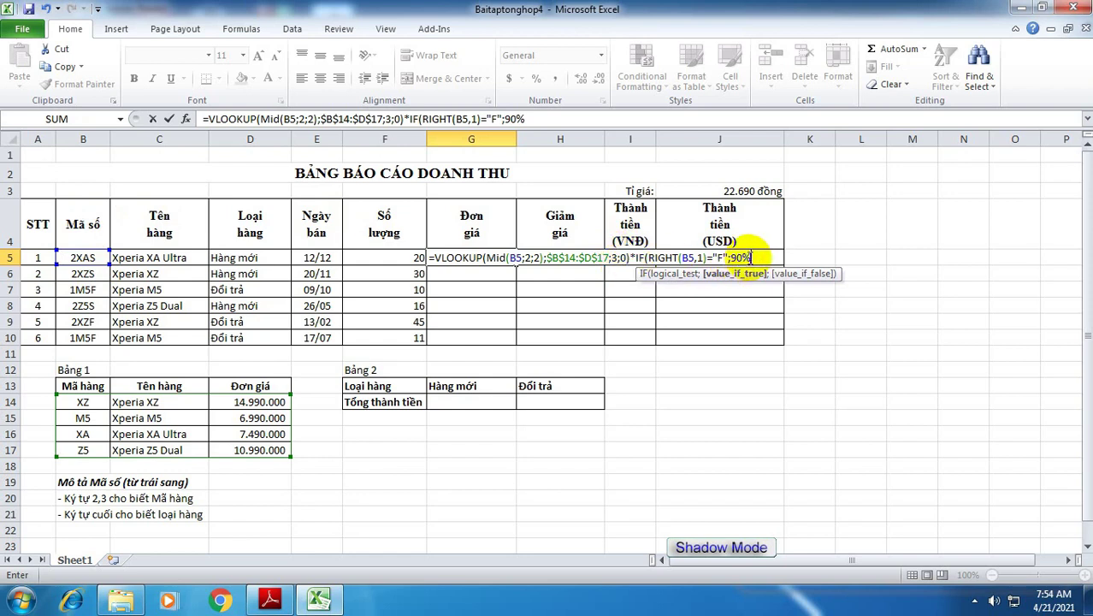
type(";1)")
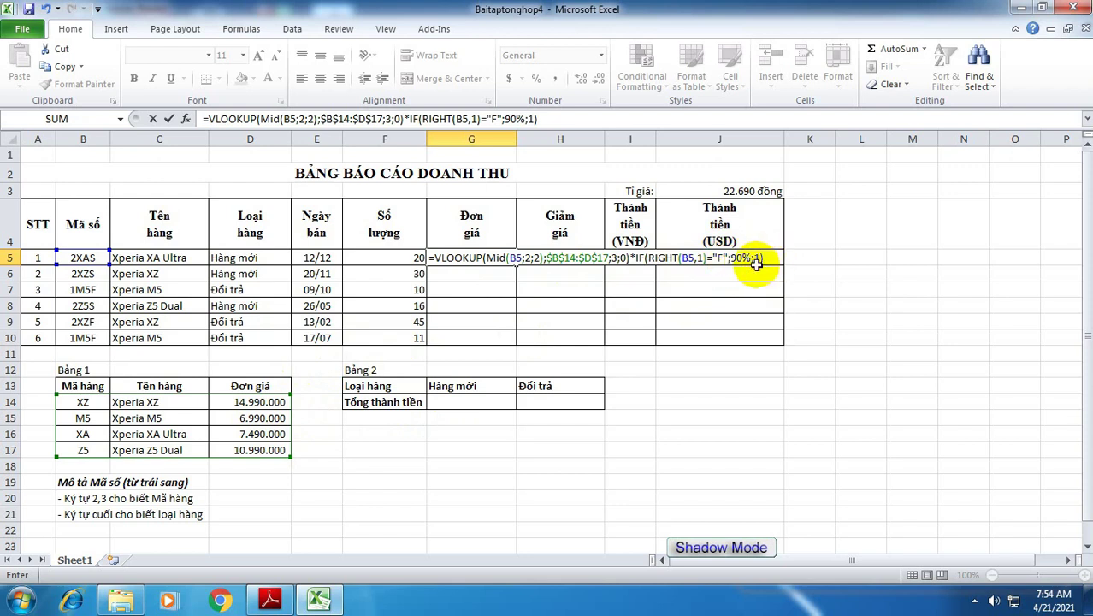
left_click(739, 259)
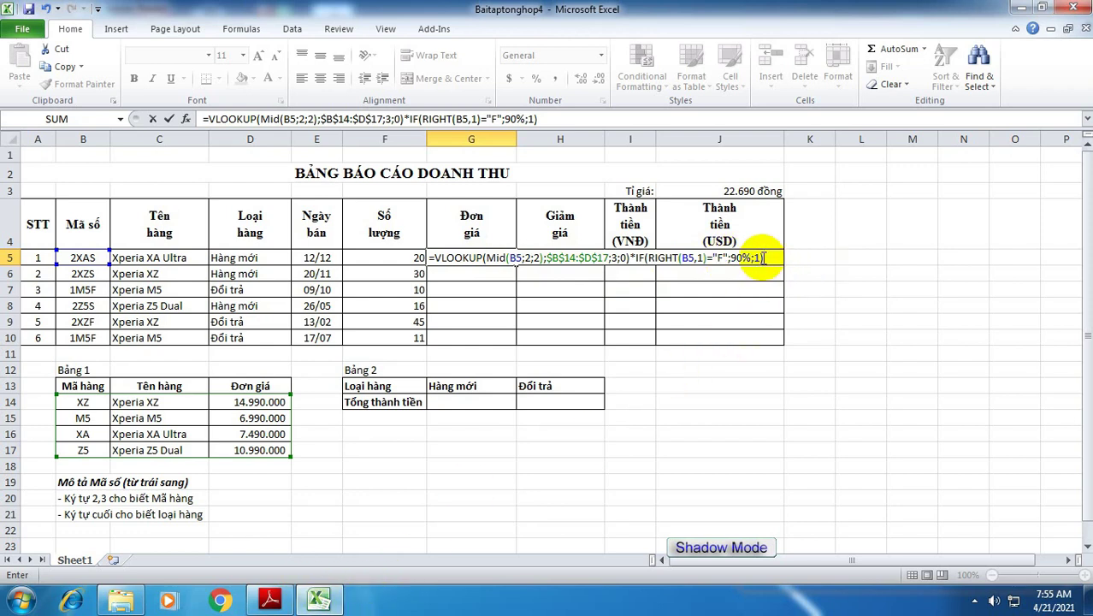
Step: Change the comma in RIGHT(B5,1) to a semicolon and commit G5's price formula
key("Return")
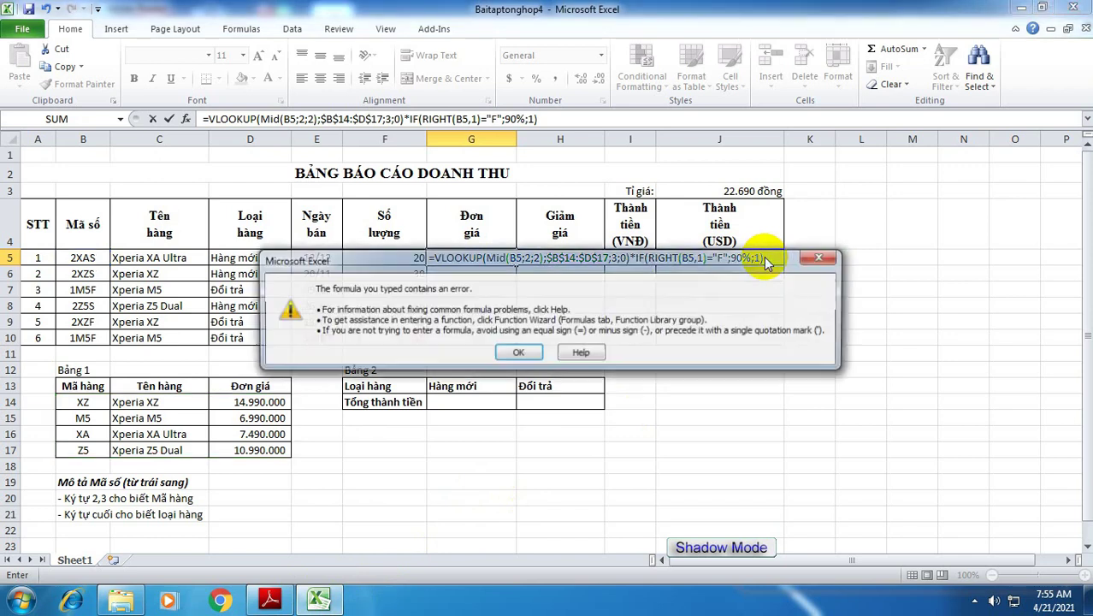
left_click(526, 351)
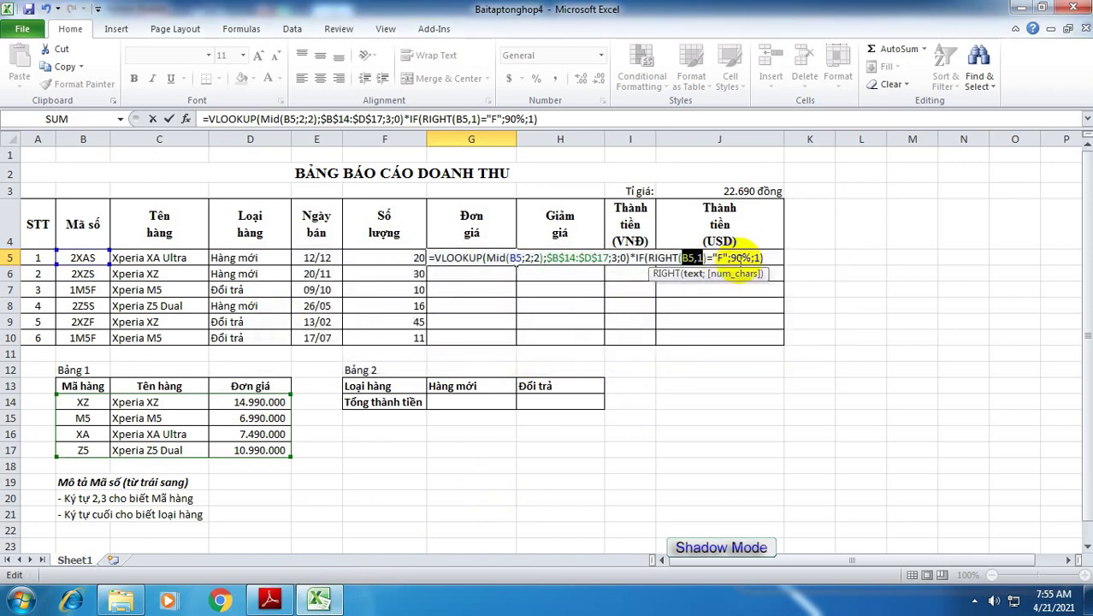
left_click(697, 258)
key("BackSpace")
type(";")
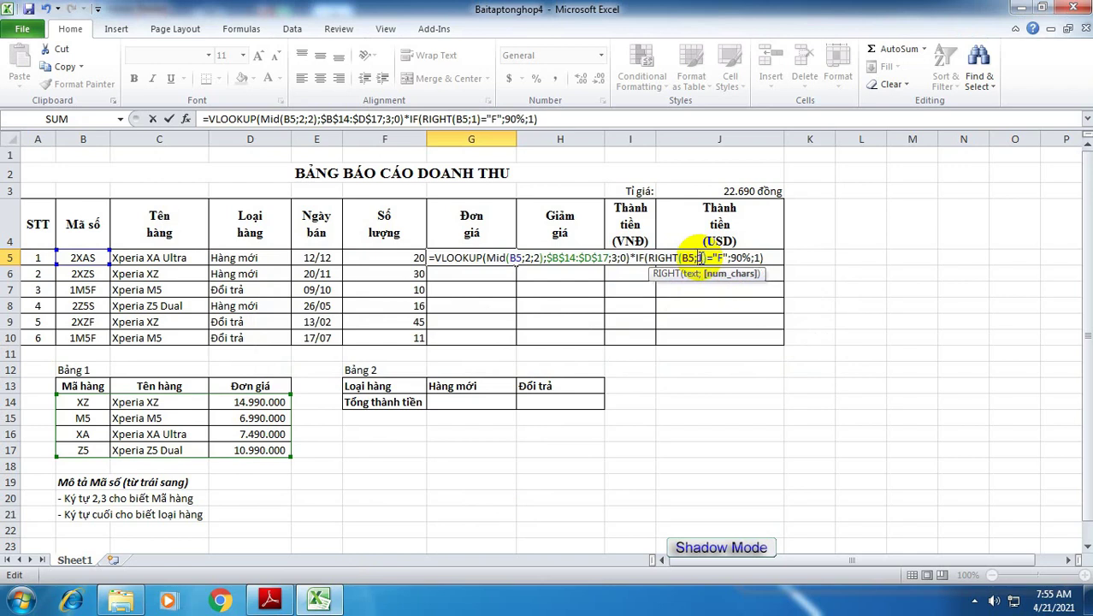
key("Return")
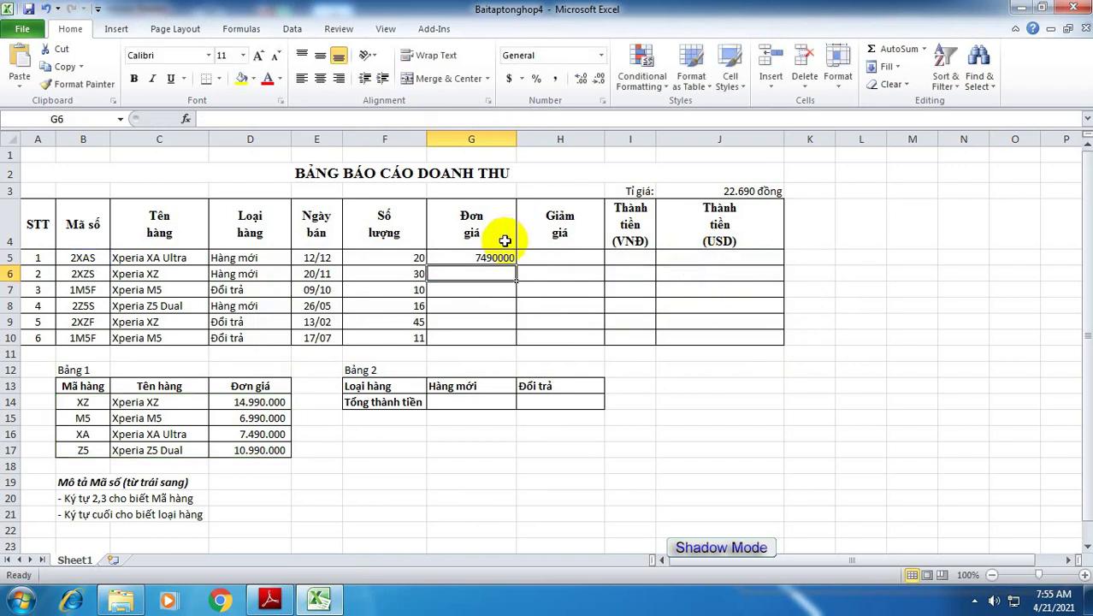
Step: Fill the Đơn giá formula from G5 down to G10 and recheck G5's references
left_click(495, 257)
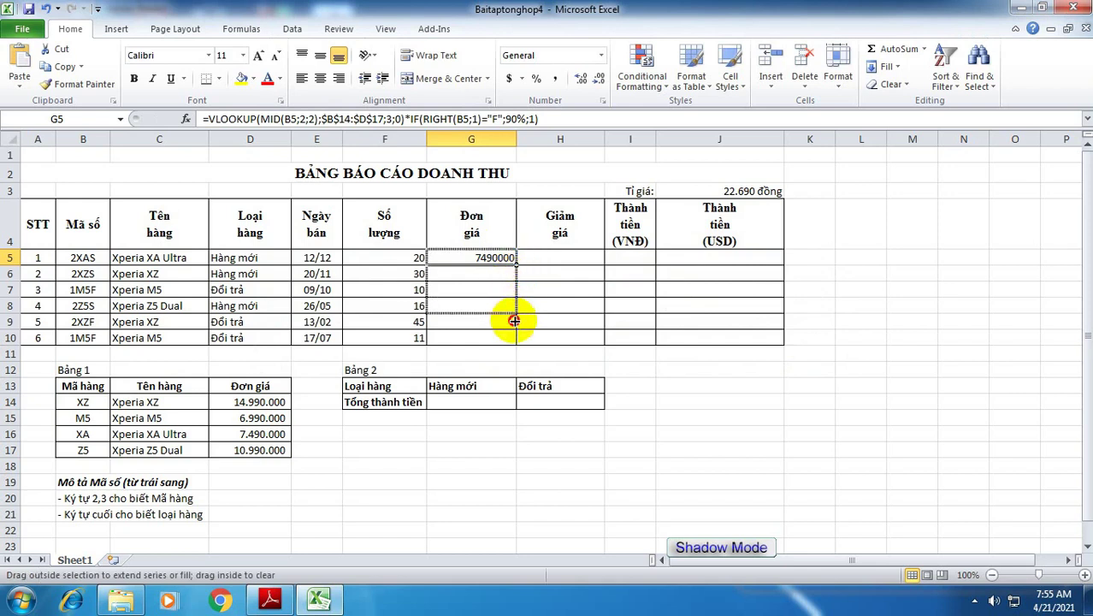
left_click_drag(515, 265, 514, 338)
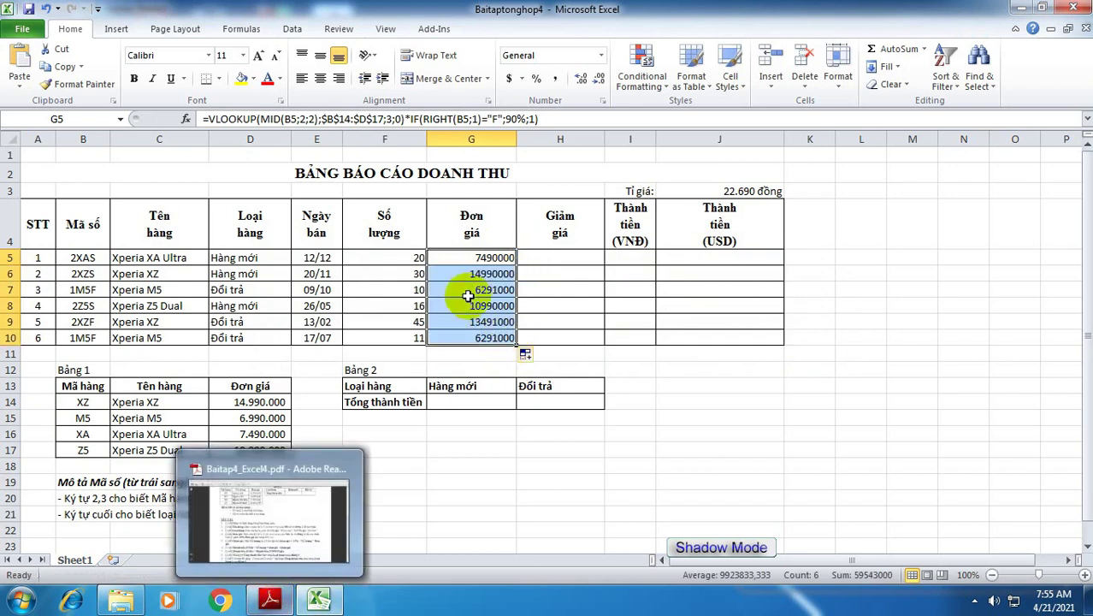
left_click(471, 257)
double_click(472, 257)
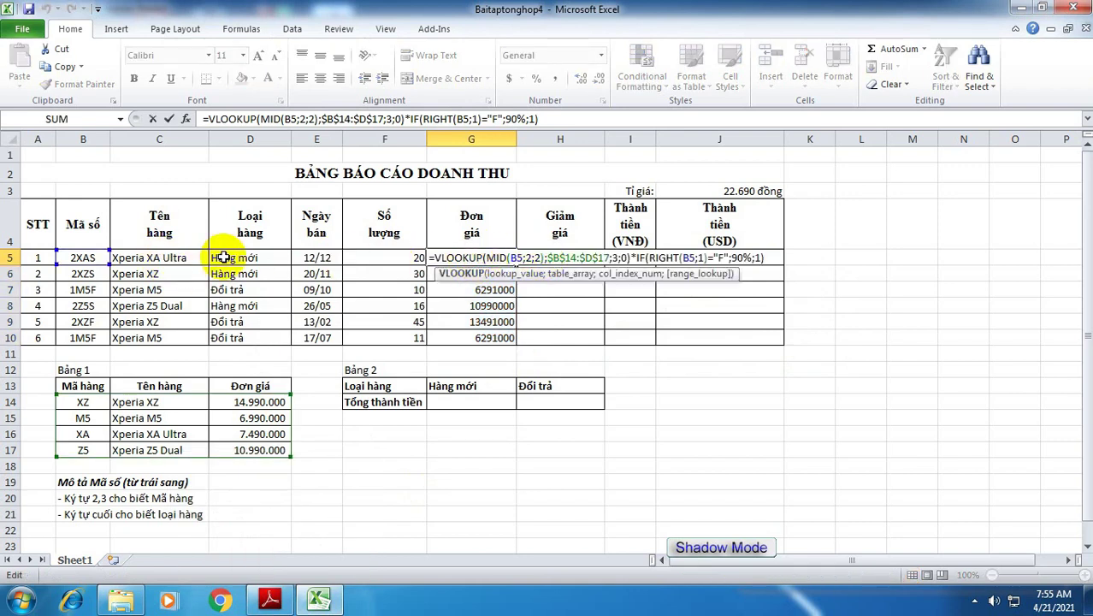
key("Return")
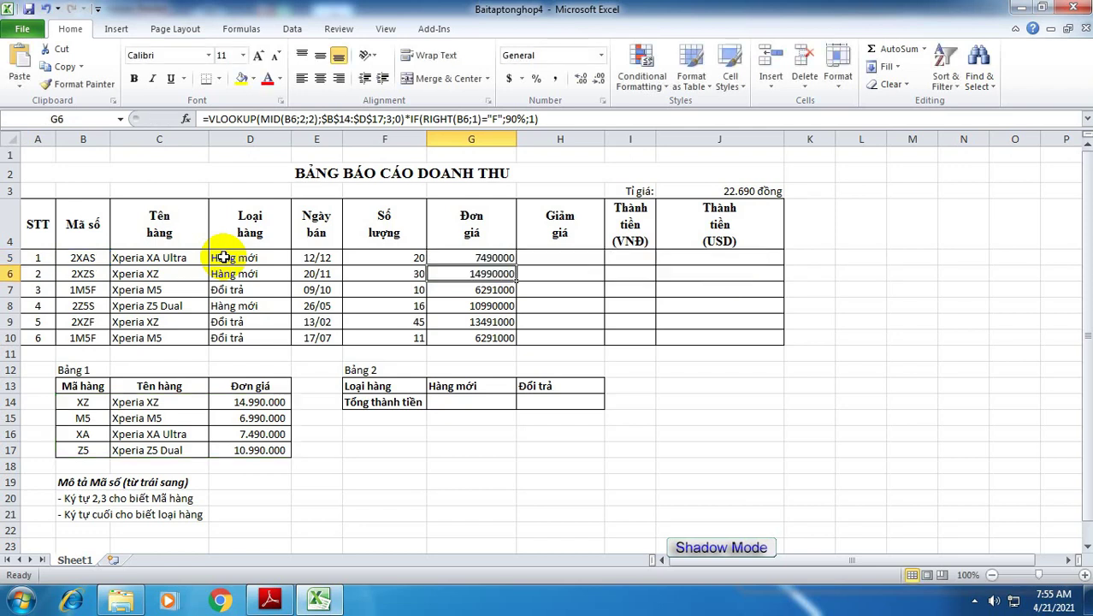
Step: Scroll the exercise PDF to the Giảm giá rule, then return to Excel's cell H5
left_click(269, 599)
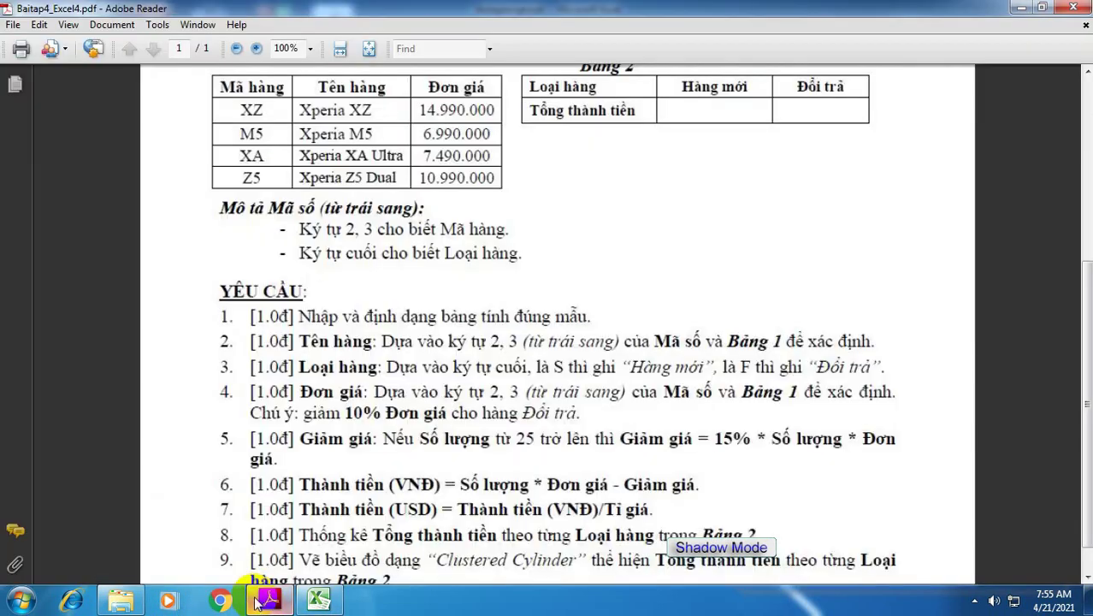
scroll(539, 483, "down", 1)
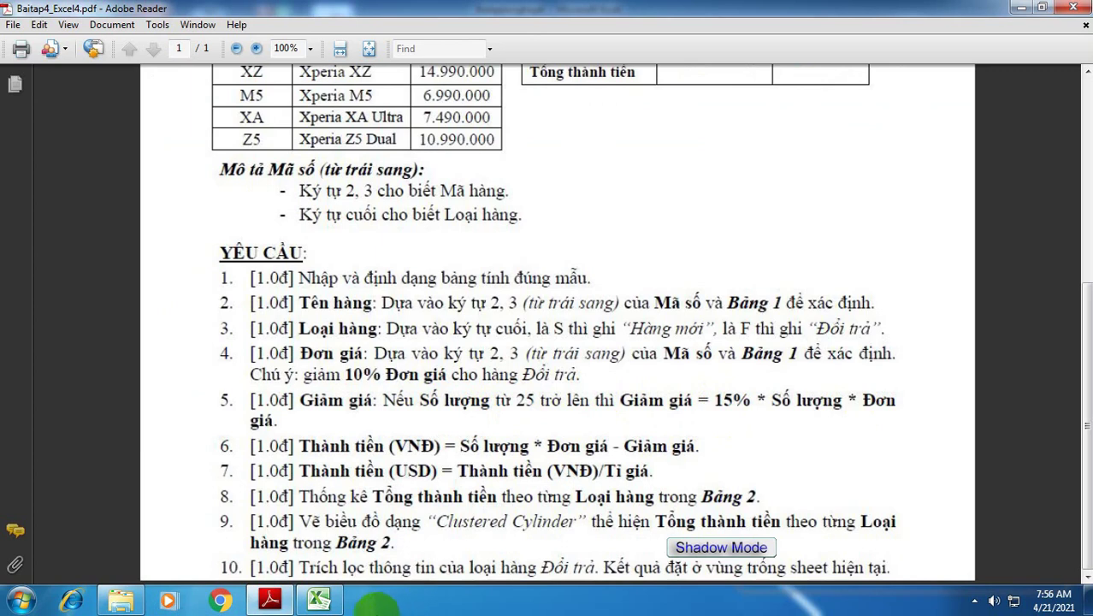
left_click(334, 604)
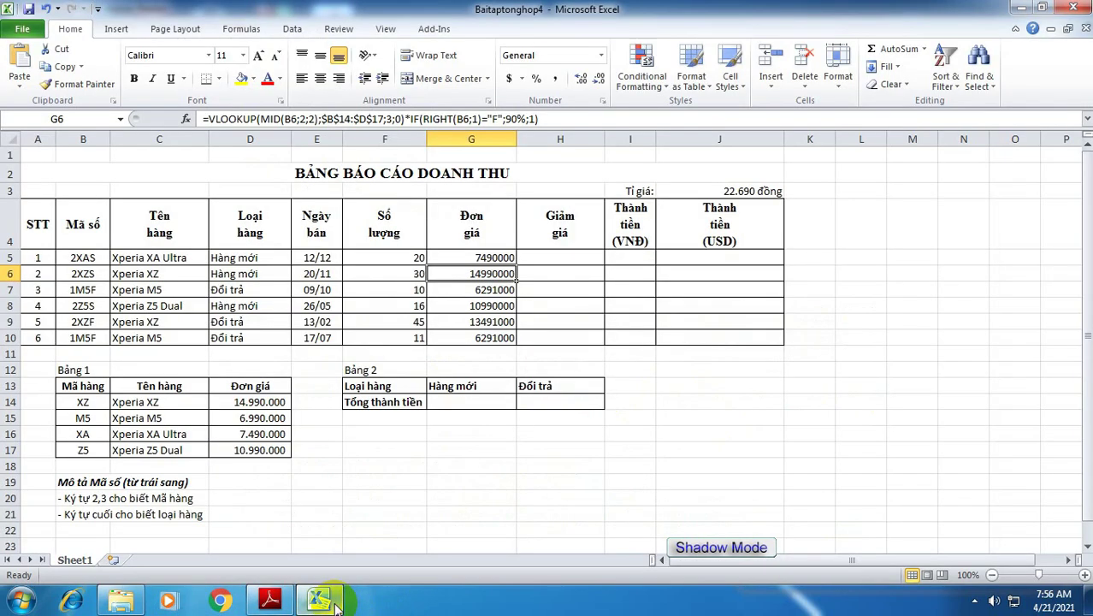
left_click(571, 255)
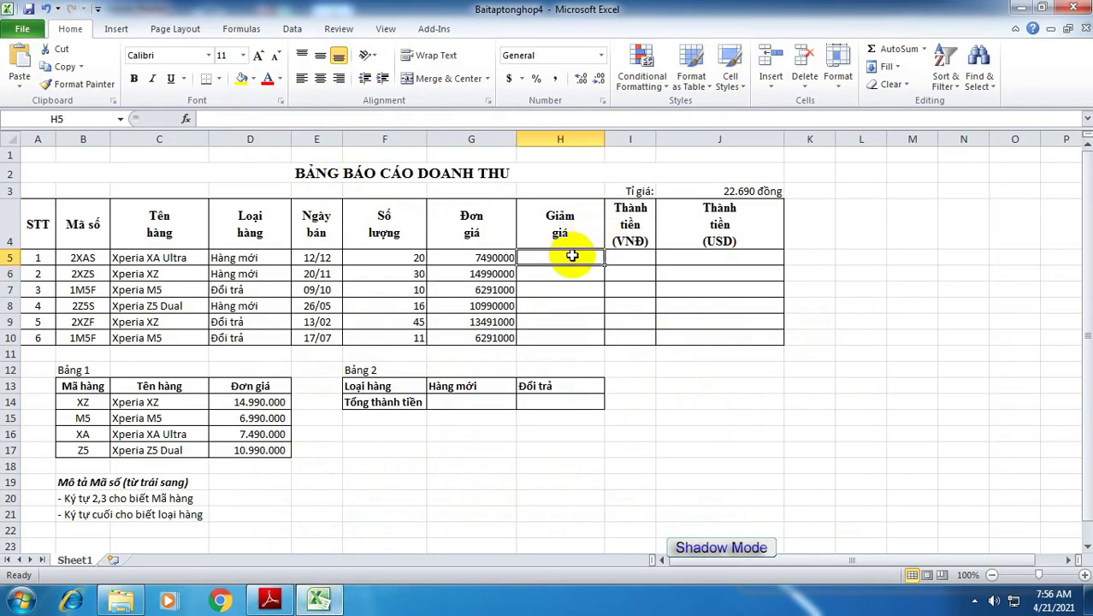
Step: Enter =IF(F5>=25;15%*F5*G5;0) in H5, checking the discount rule in the PDF
type("=IF(")
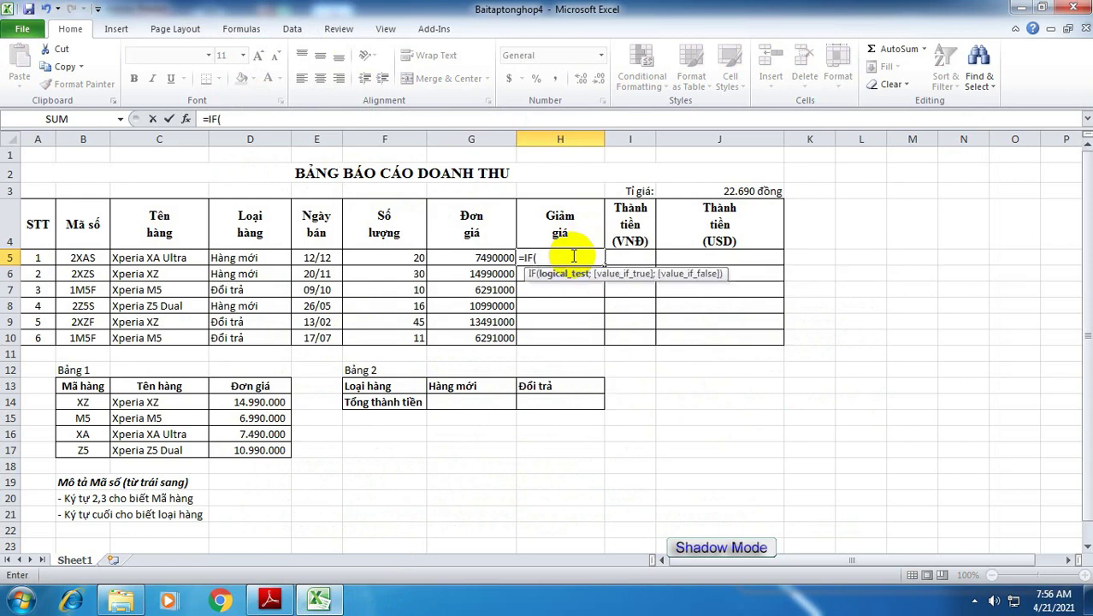
left_click(416, 260)
type(">")
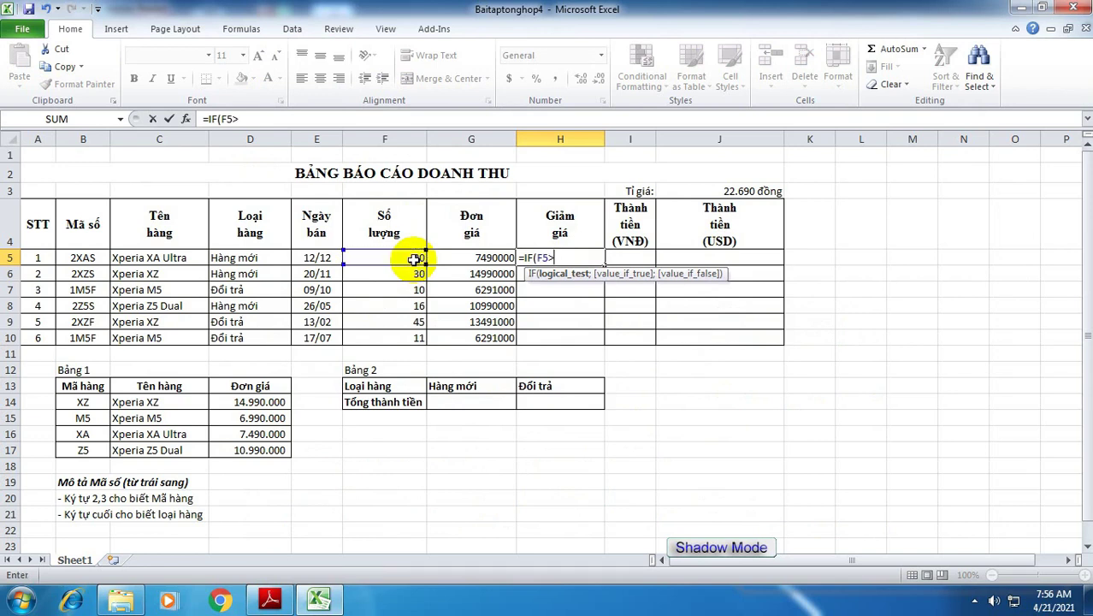
type("=25,")
key("BackSpace")
type(";")
left_click(272, 601)
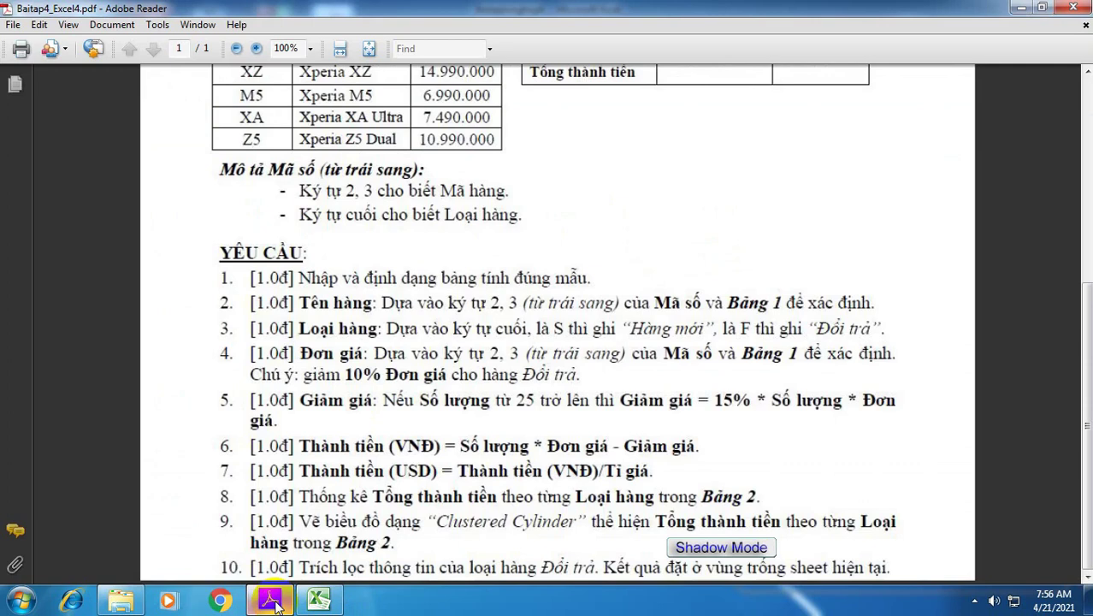
left_click(272, 601)
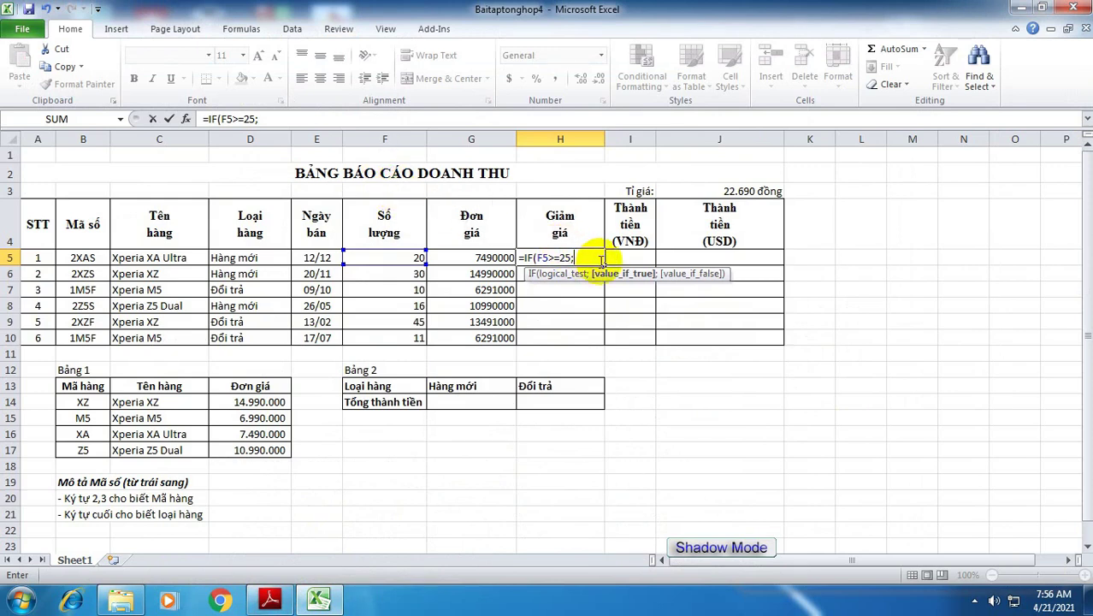
type("15%")
type("*")
left_click(414, 256)
type("*")
left_click(490, 259)
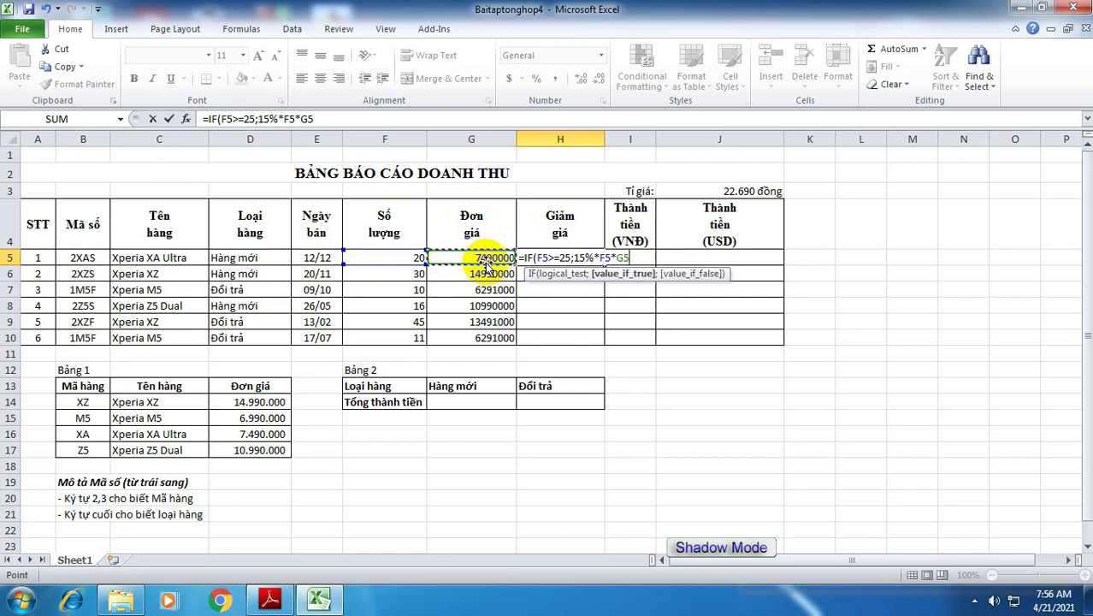
type(";")
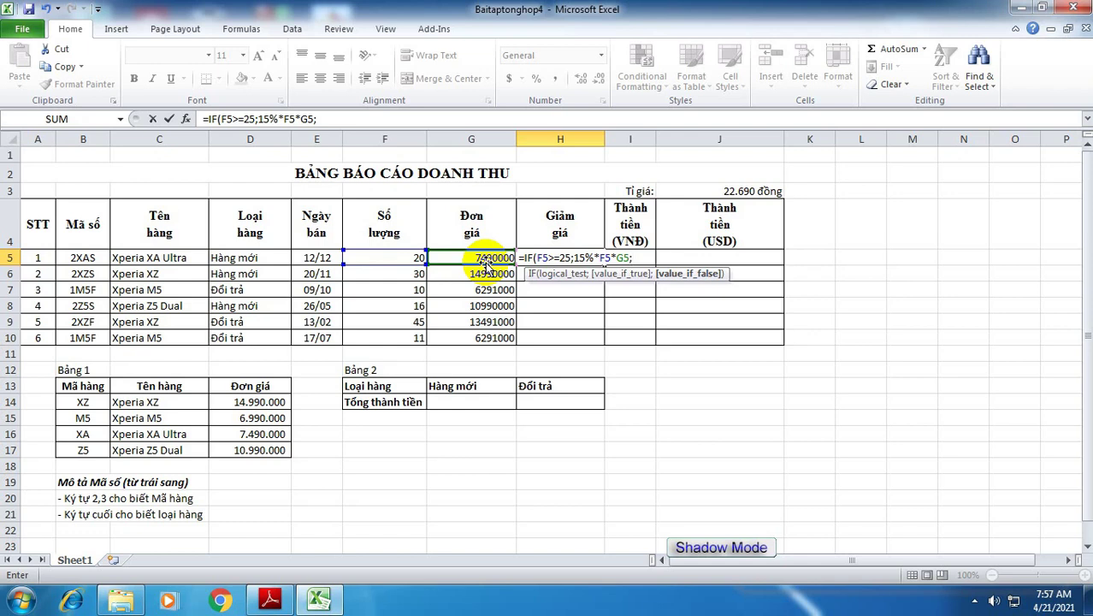
type("0)")
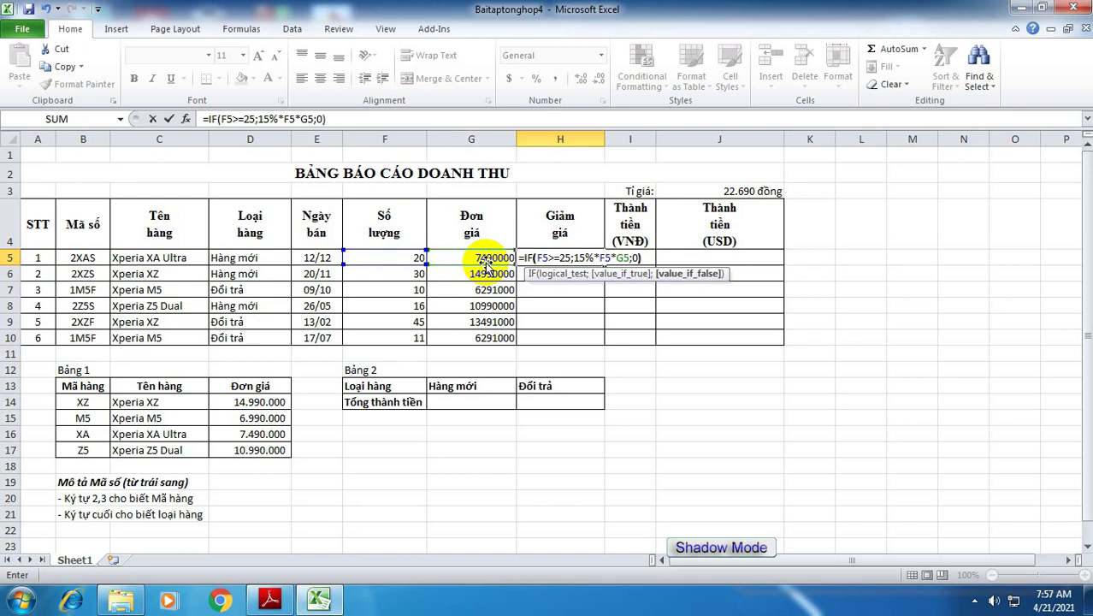
key("Return")
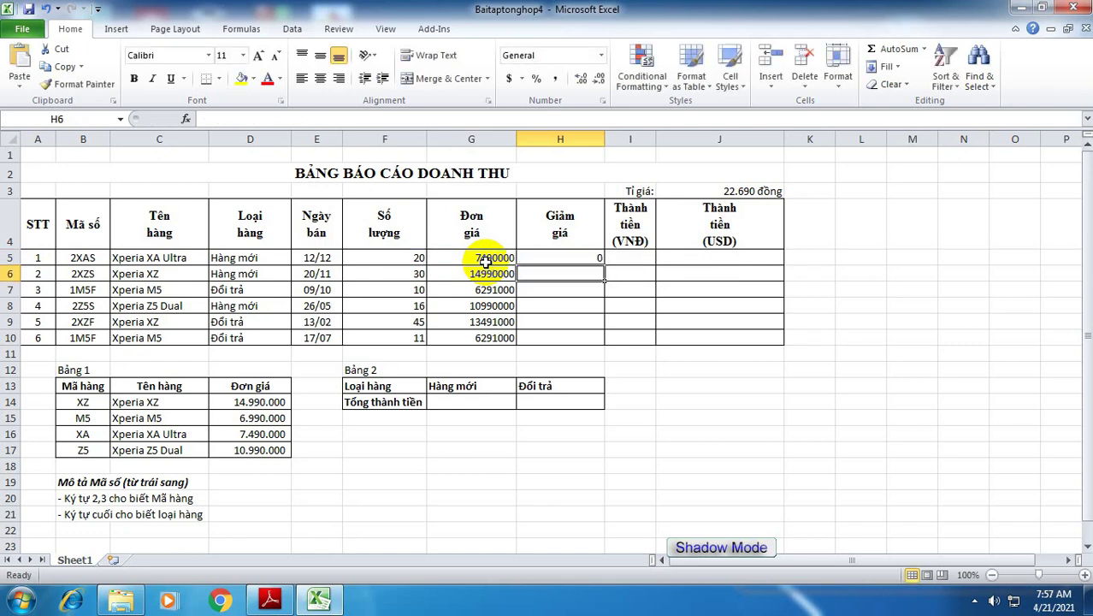
Step: Copy the Giảm giá formula from H5 down to H10
left_click(411, 258)
left_click(565, 257)
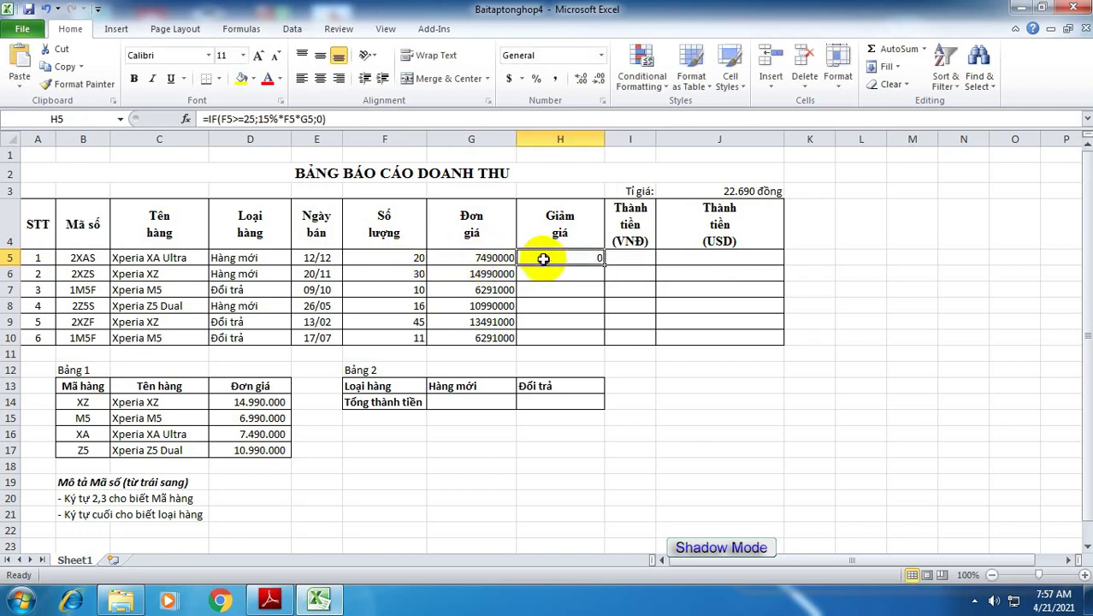
left_click_drag(603, 265, 599, 342)
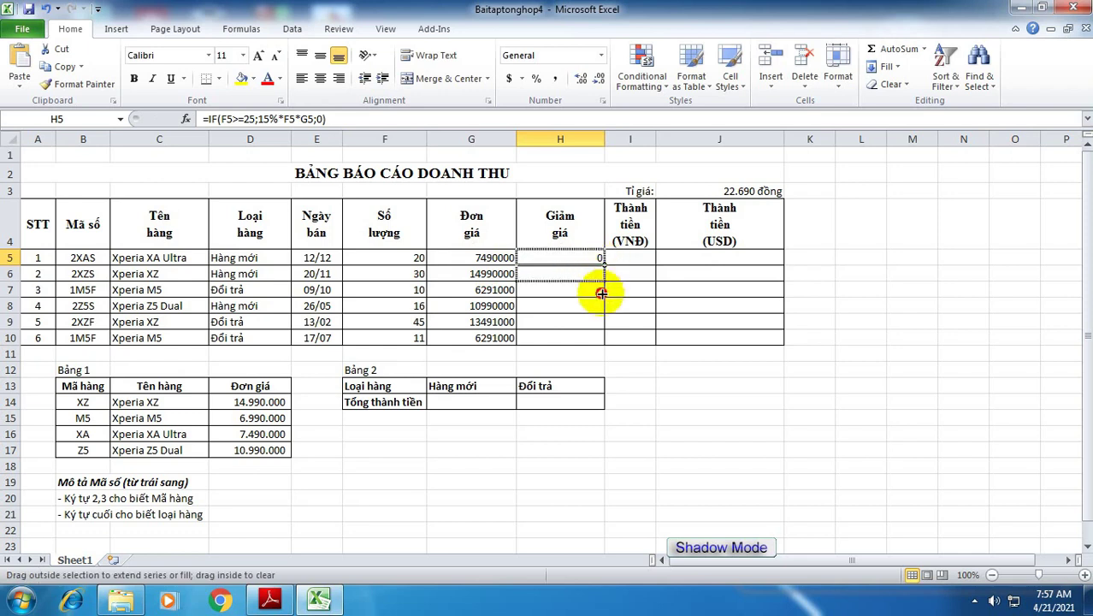
left_click(550, 274)
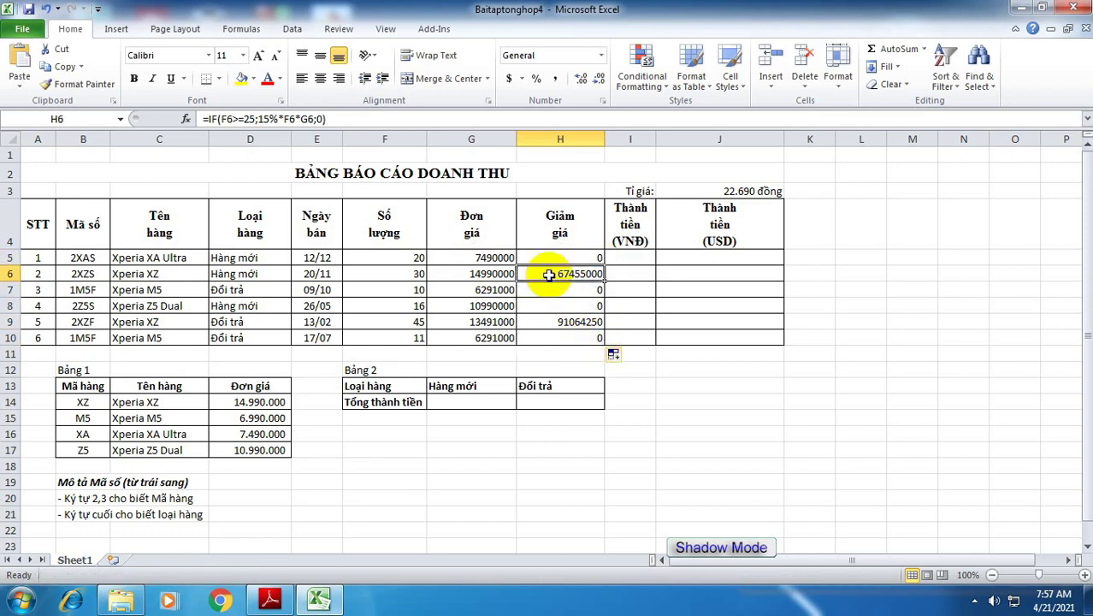
Step: Verify the Giảm giá results against quantities 30 and 45 and H5's formula
left_click(416, 275)
left_click(419, 322)
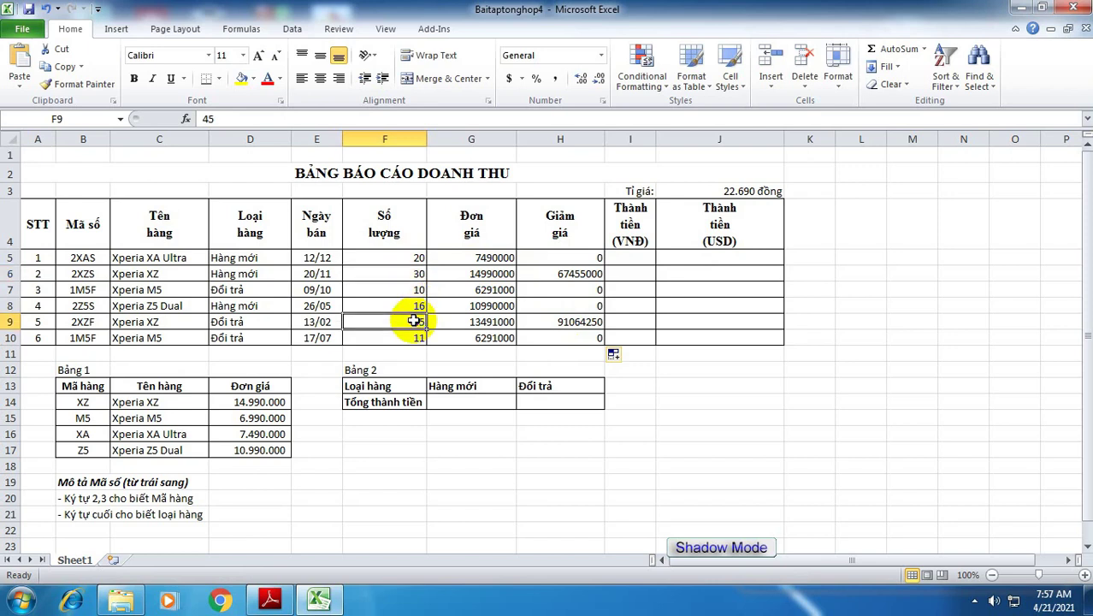
left_click(554, 322)
left_click(564, 273)
left_click(571, 321)
left_click(573, 257)
double_click(573, 258)
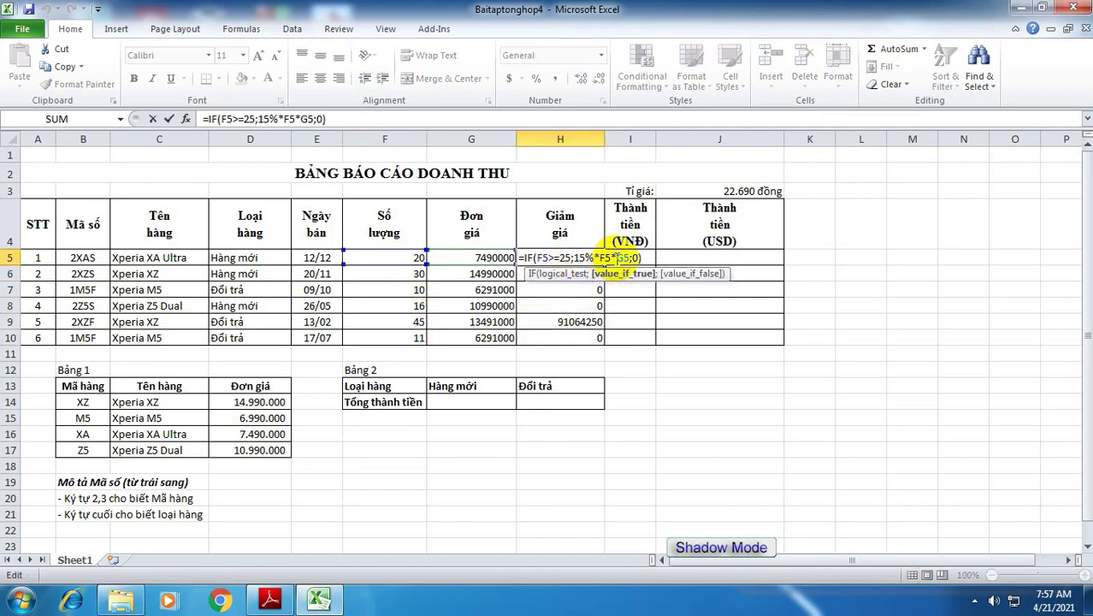
left_click(643, 257)
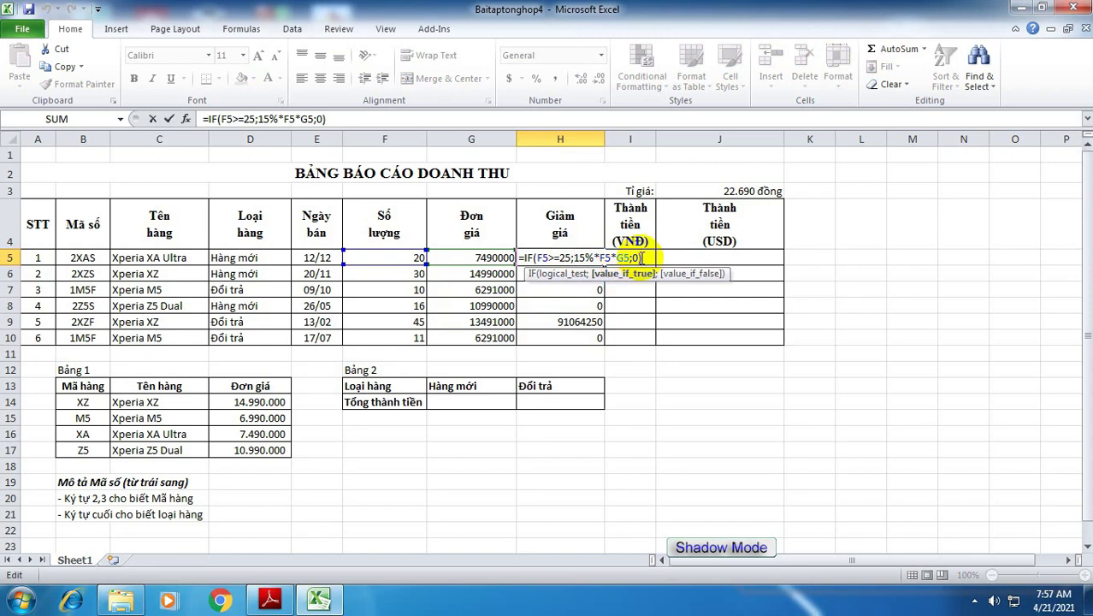
key("Return")
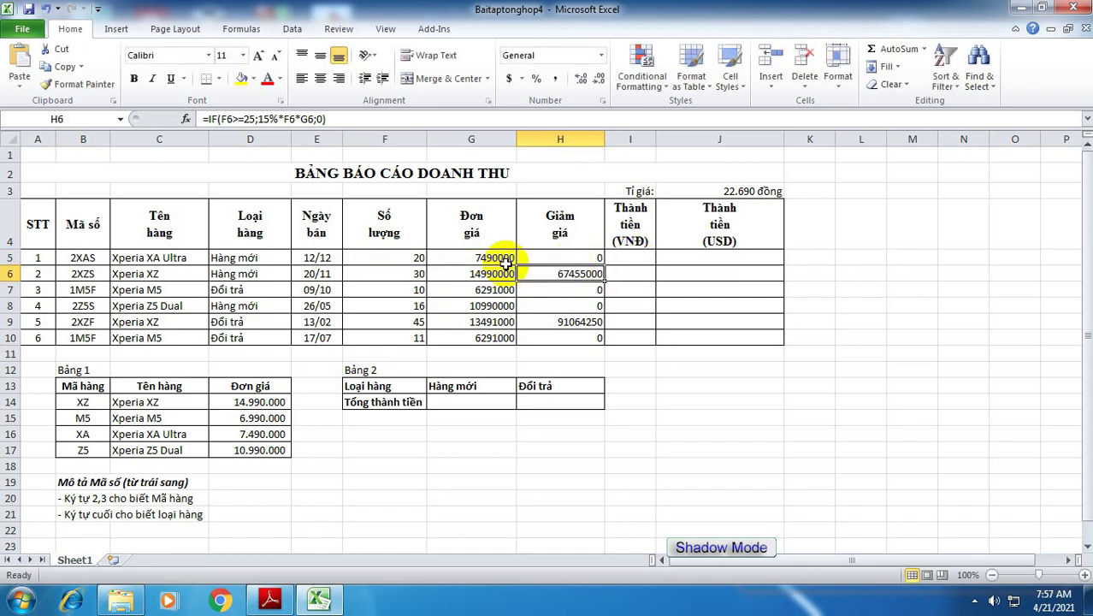
left_click(487, 257)
left_click(411, 256)
left_click(560, 258)
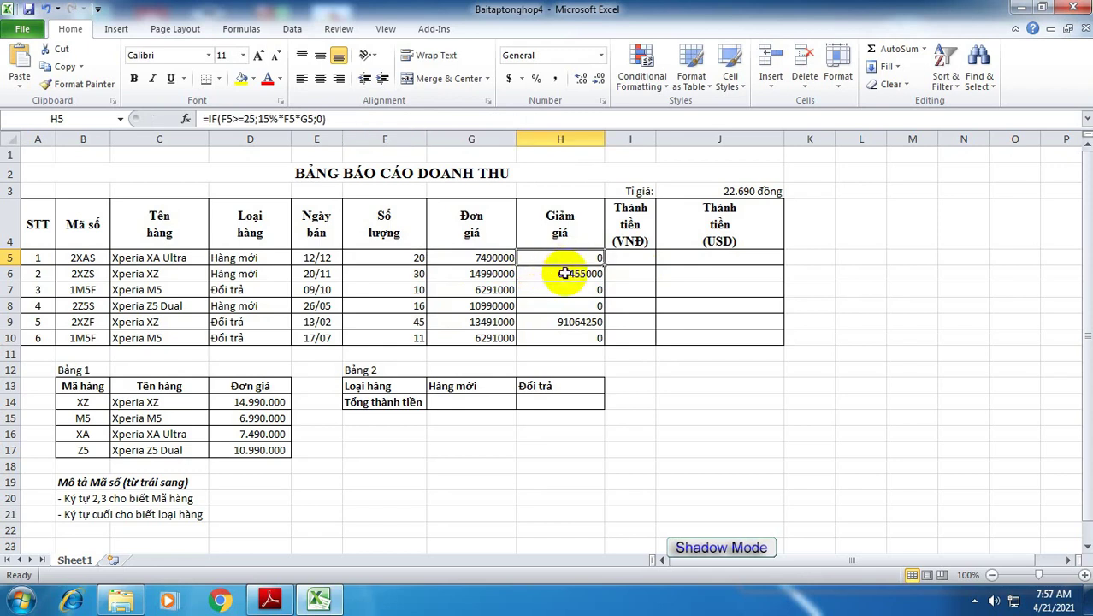
left_click(411, 274)
left_click(421, 323)
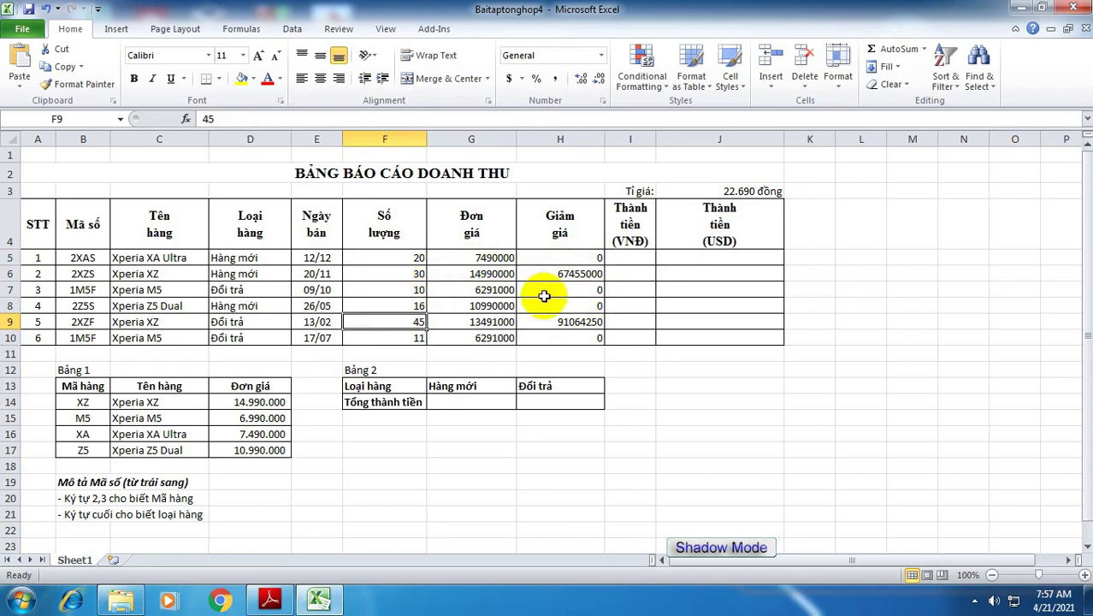
left_click(568, 256)
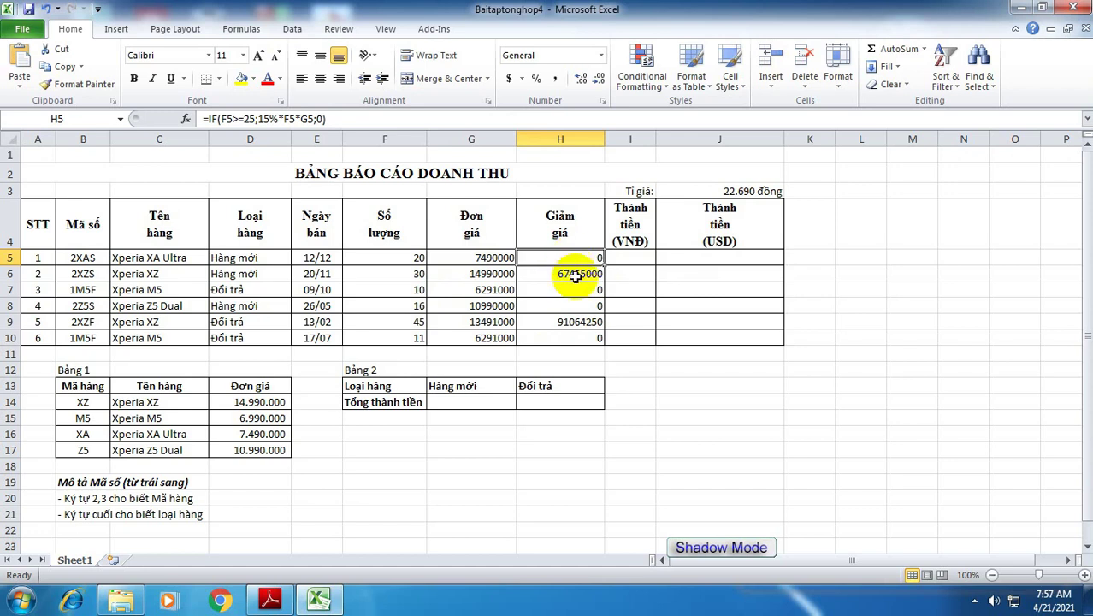
Step: Recheck the Thành tiền (VNĐ) rule in the PDF and select the first Thành tiền cell
left_click(269, 598)
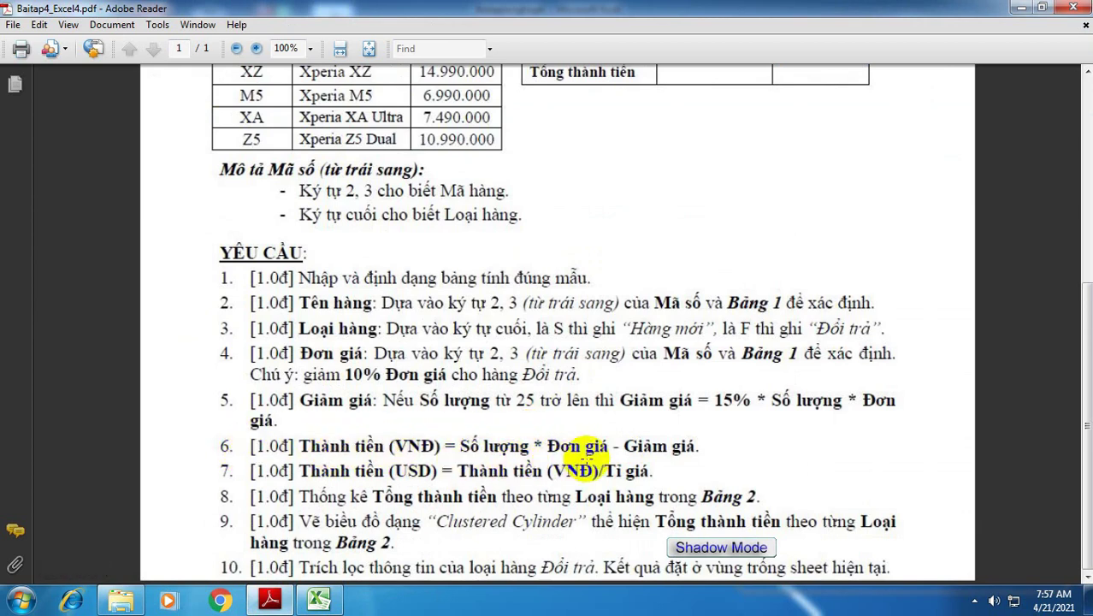
left_click(318, 599)
left_click(630, 258)
Step: Widen the Thành tiền (VNĐ) column and review the F5, G5 and H5 values
left_click_drag(656, 139, 691, 138)
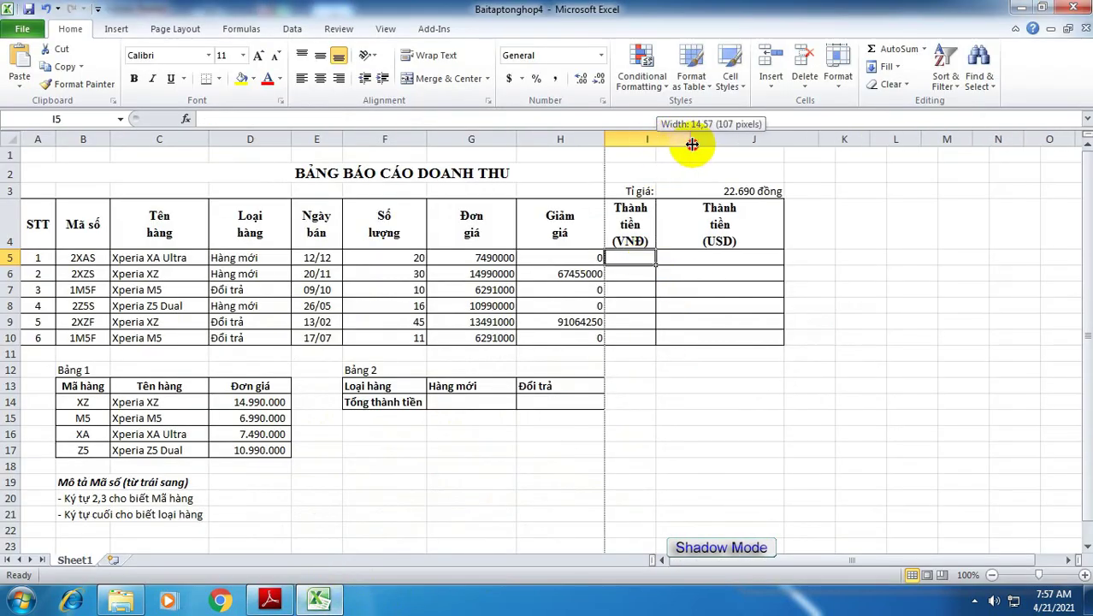
left_click(491, 257)
left_click(547, 258)
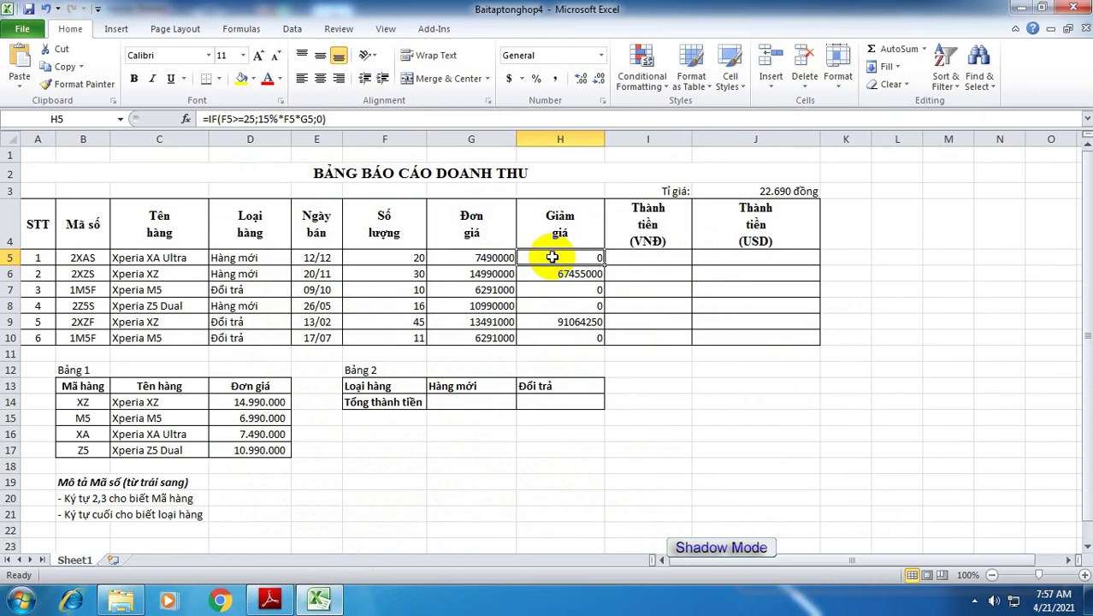
left_click(402, 255)
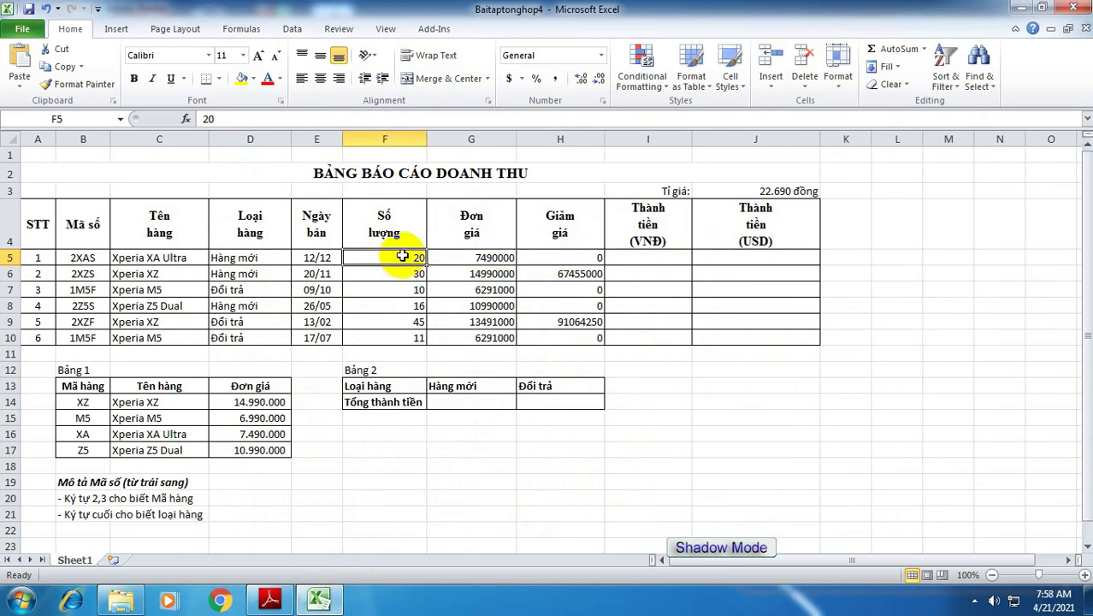
Step: Enter =F5*G5-H5 in I5 and fill it down to I10
left_click(648, 263)
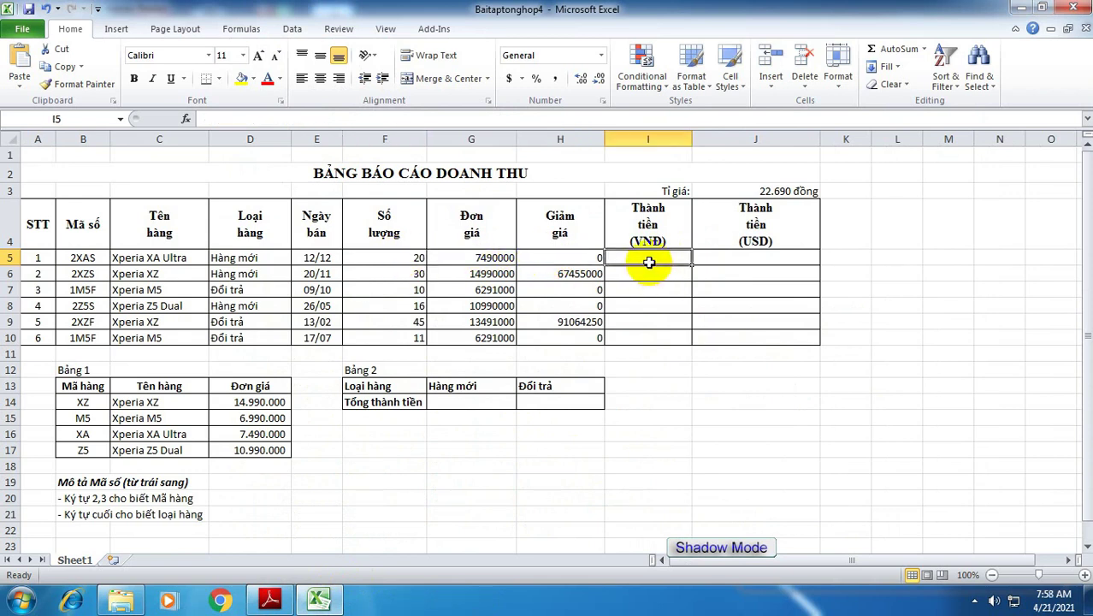
type("=")
left_click(415, 260)
type("*")
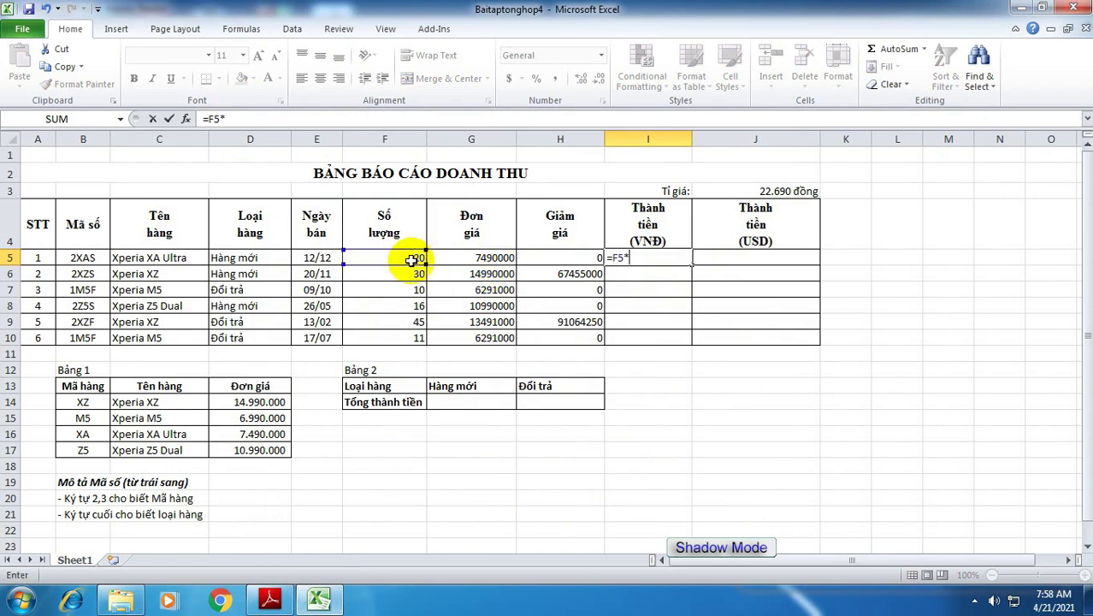
left_click(483, 258)
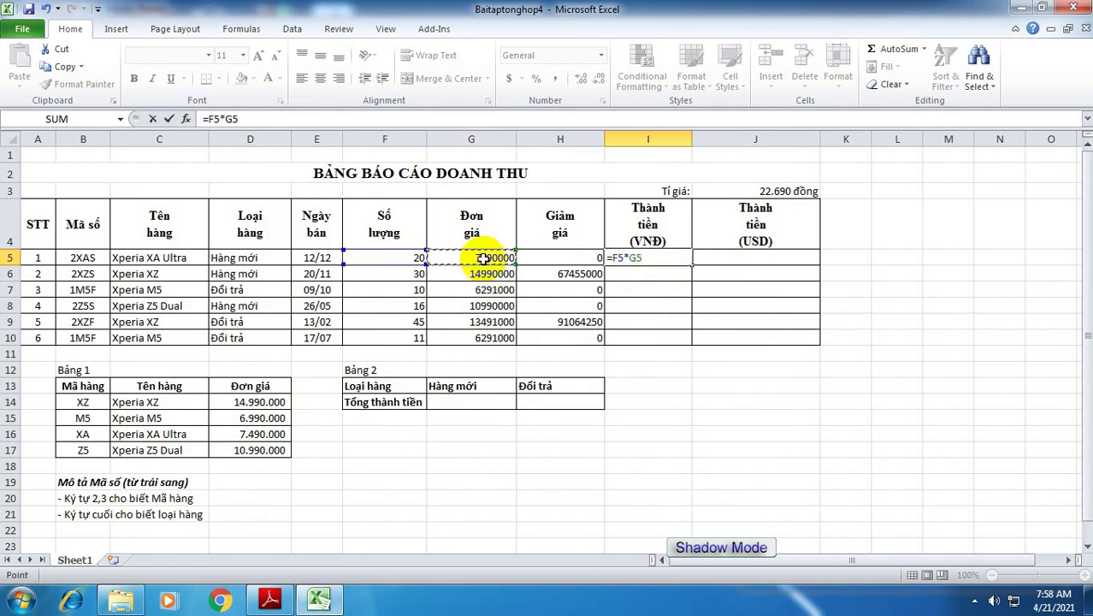
type("-")
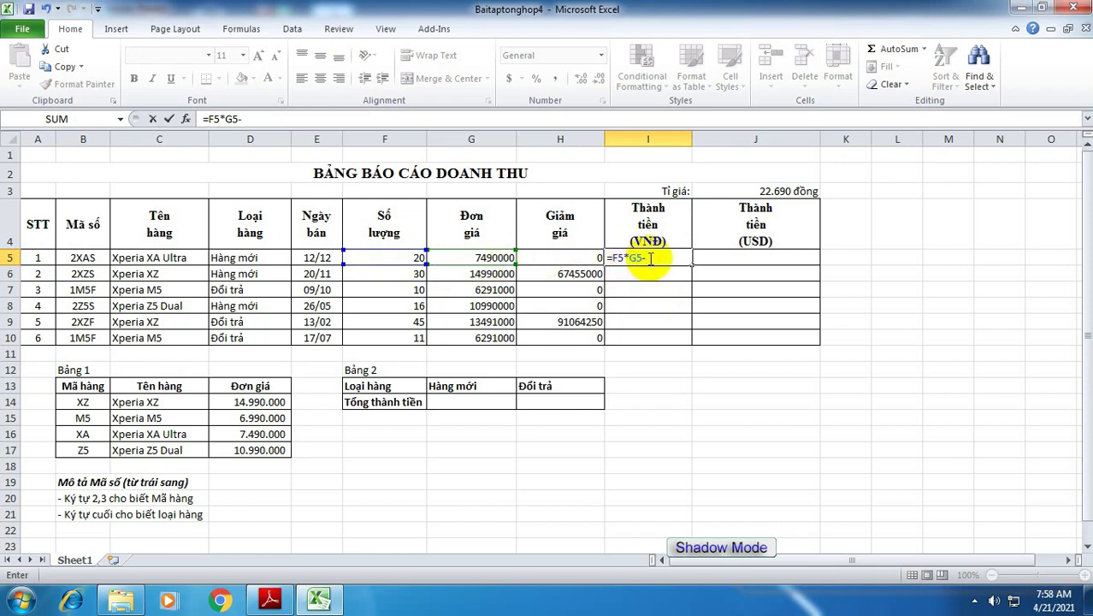
left_click(584, 257)
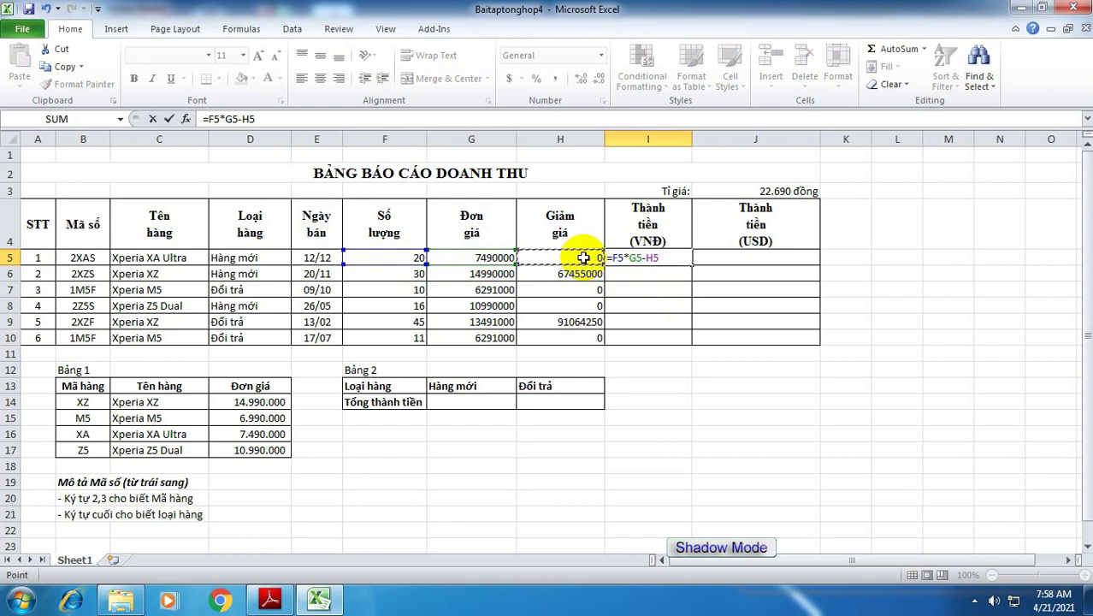
key("Return")
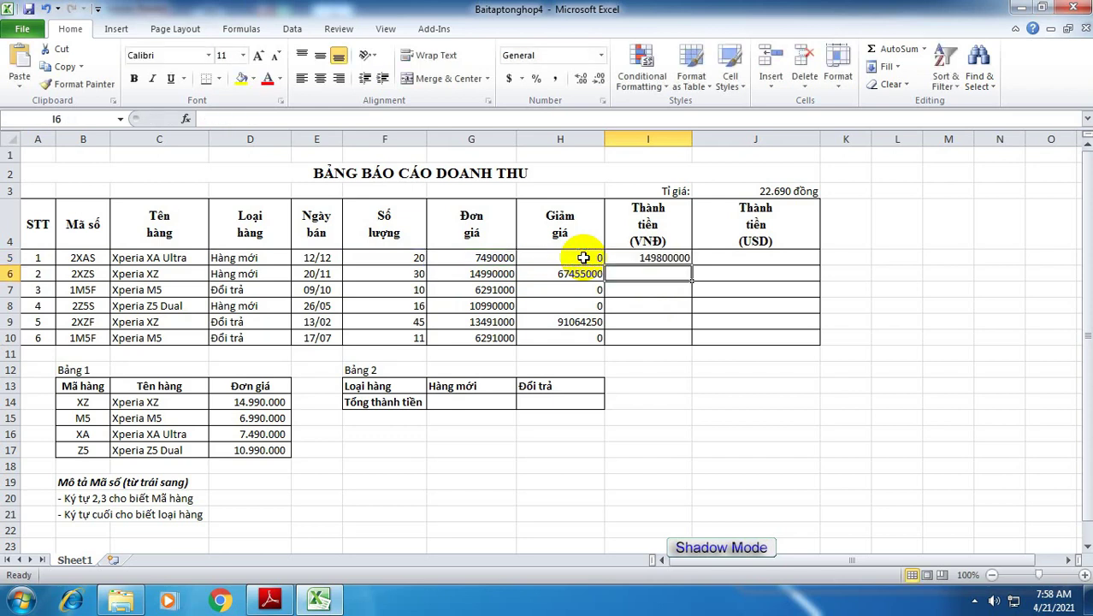
left_click(647, 257)
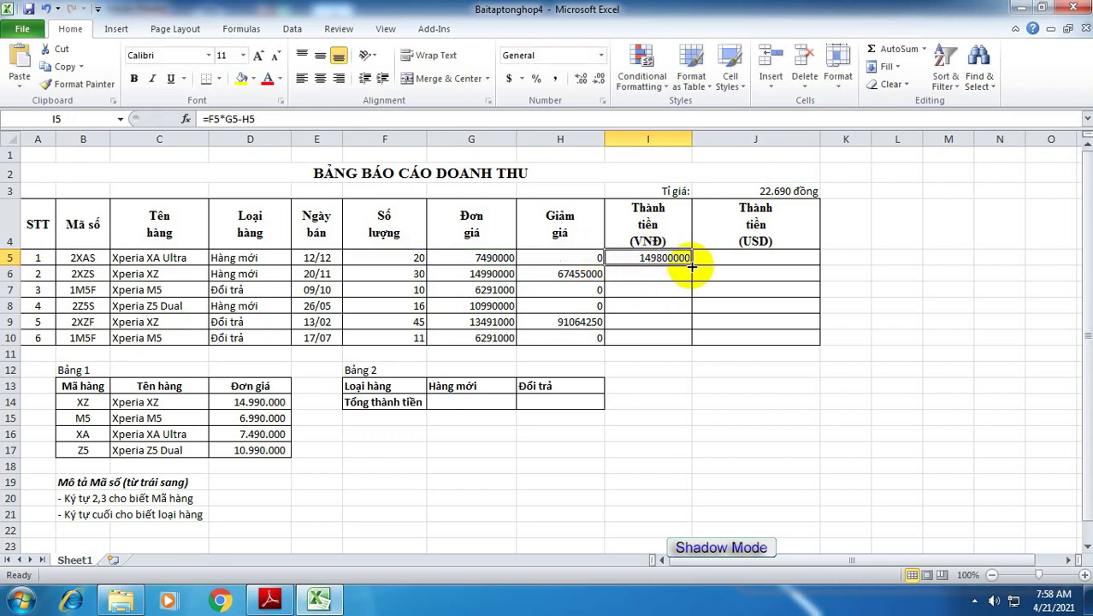
left_click_drag(691, 266, 693, 345)
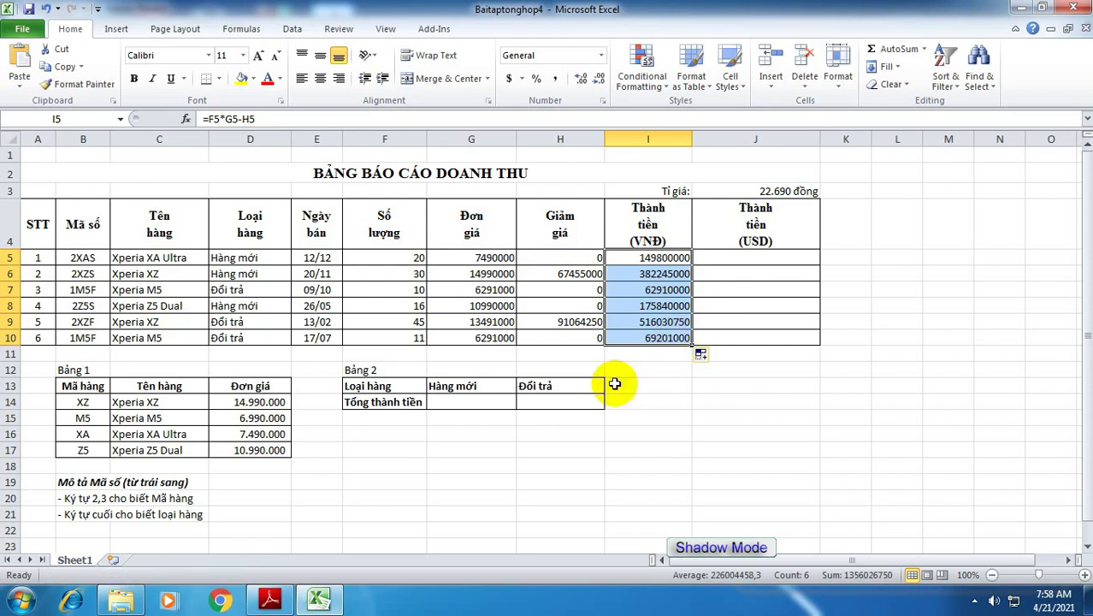
left_click(269, 600)
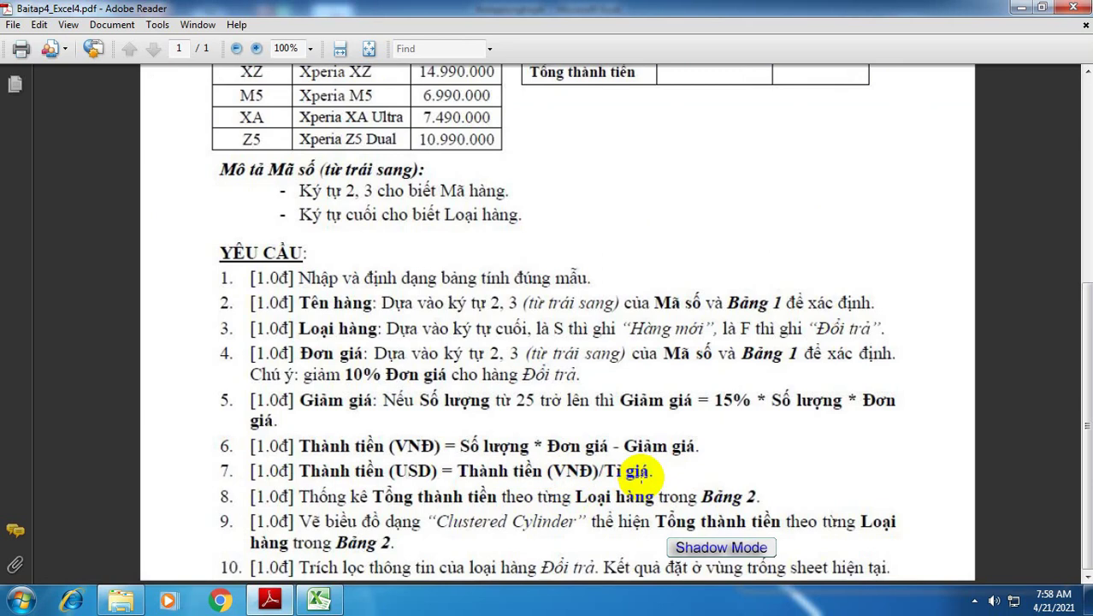
left_click(321, 599)
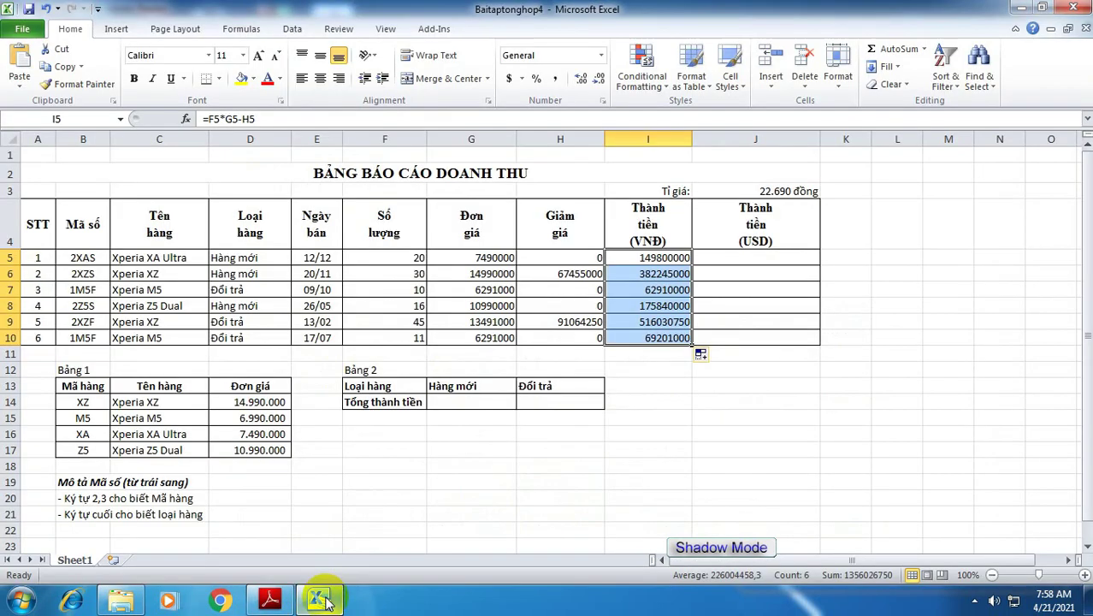
left_click(798, 193)
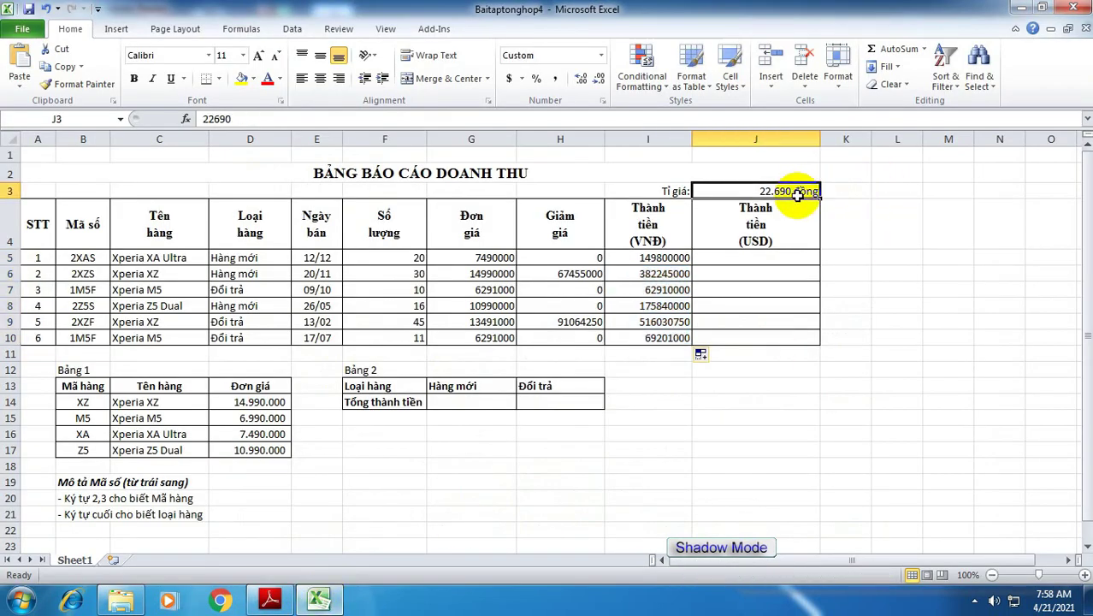
Step: Enter =I5/$J$3 in J5 to convert the VNĐ total to USD
left_click(675, 257)
left_click(727, 258)
left_click(791, 192)
left_click(758, 258)
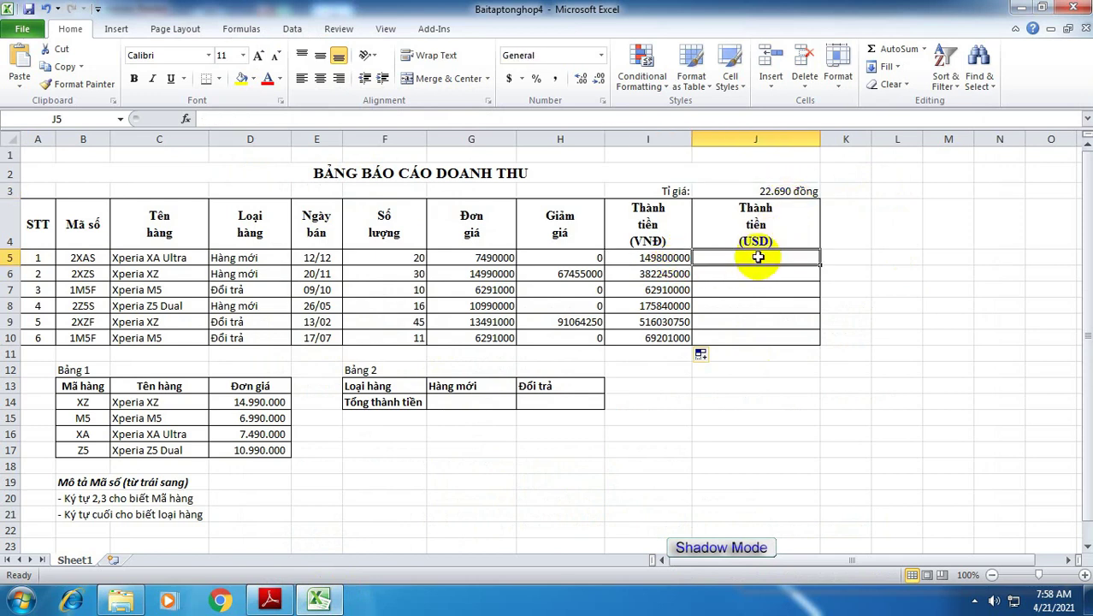
type("=")
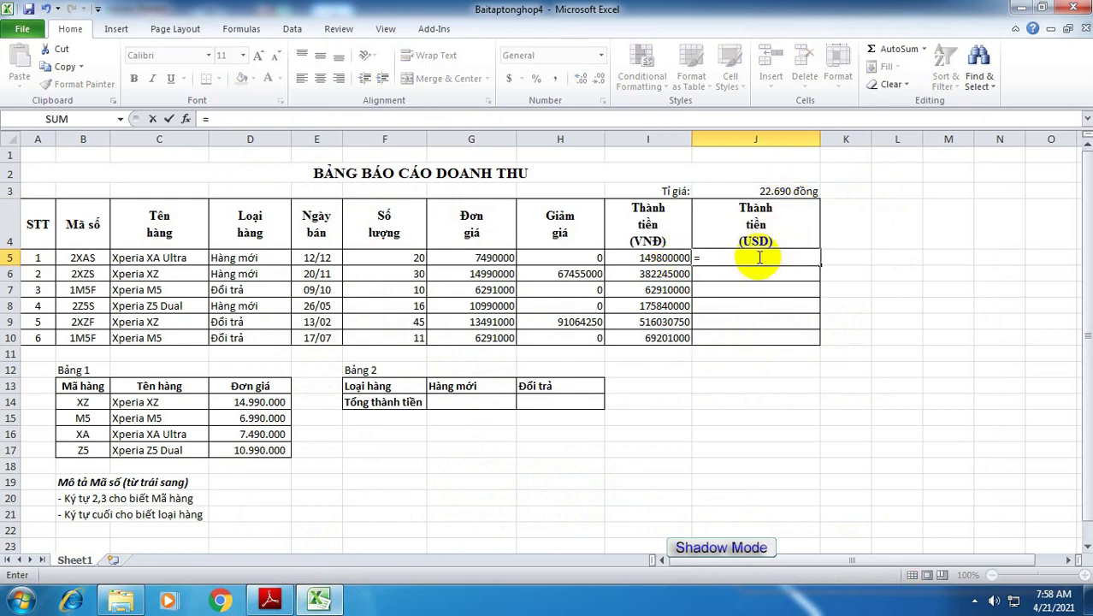
left_click(653, 257)
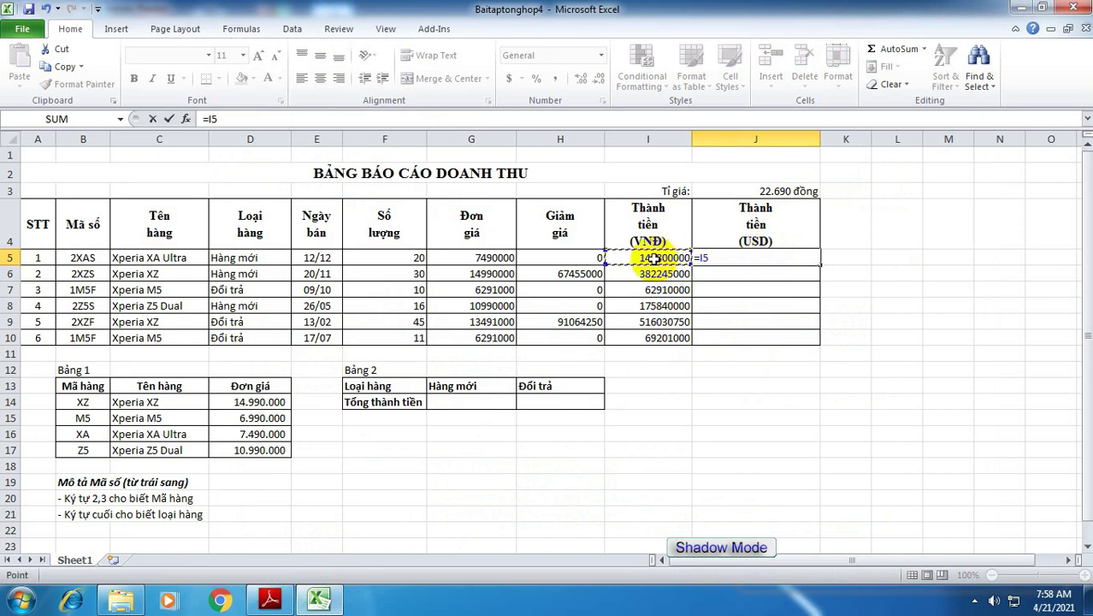
type("/")
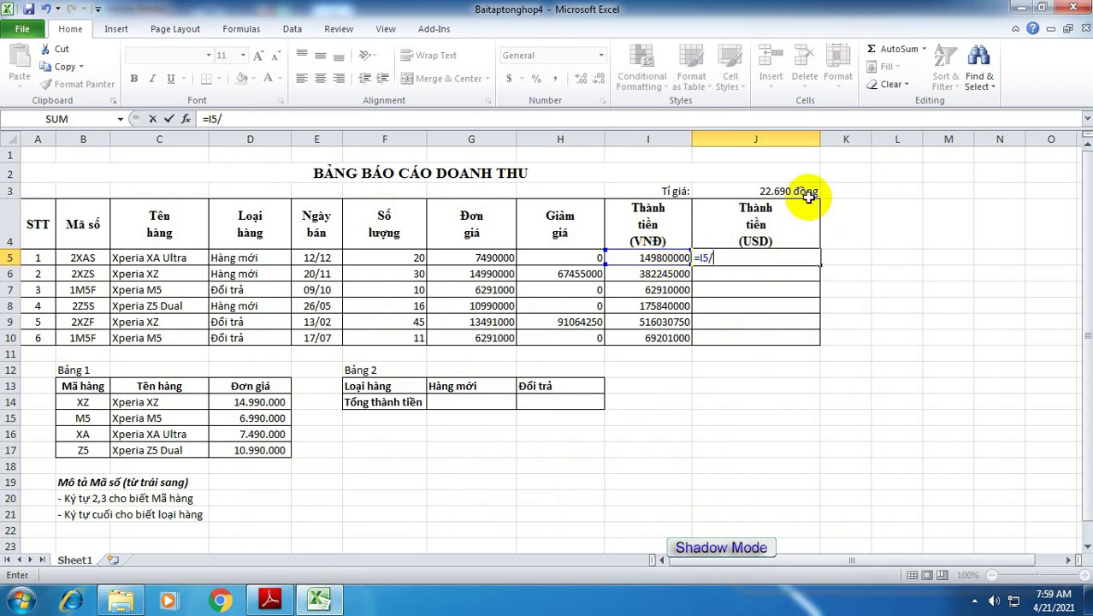
left_click(793, 191)
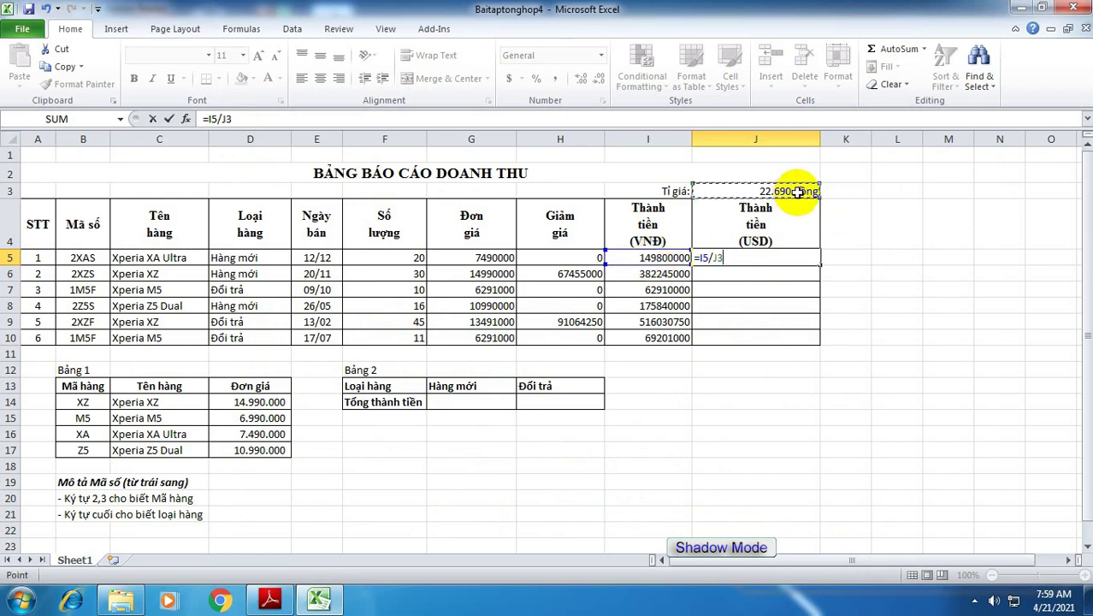
key("F4")
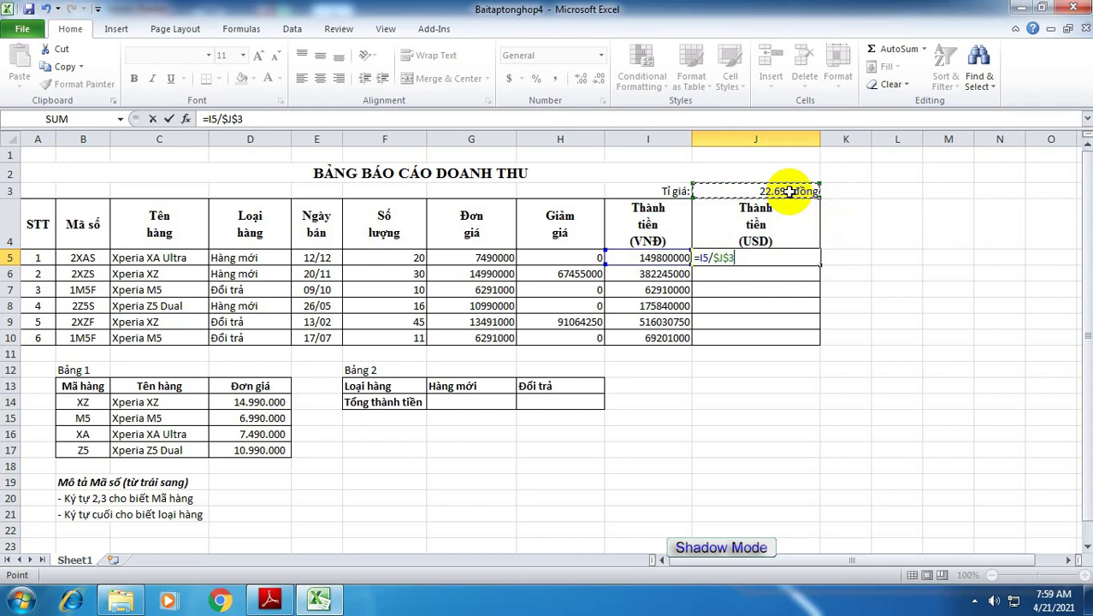
key("Return")
Step: Fill the USD formula from J5 down to J10
left_click(794, 257)
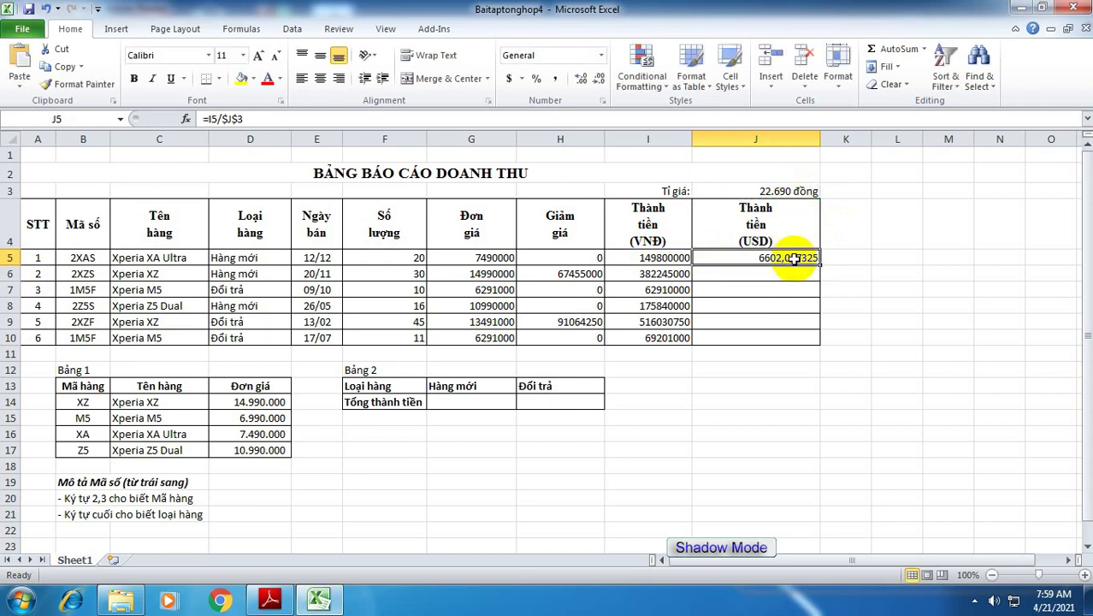
left_click_drag(820, 265, 806, 340)
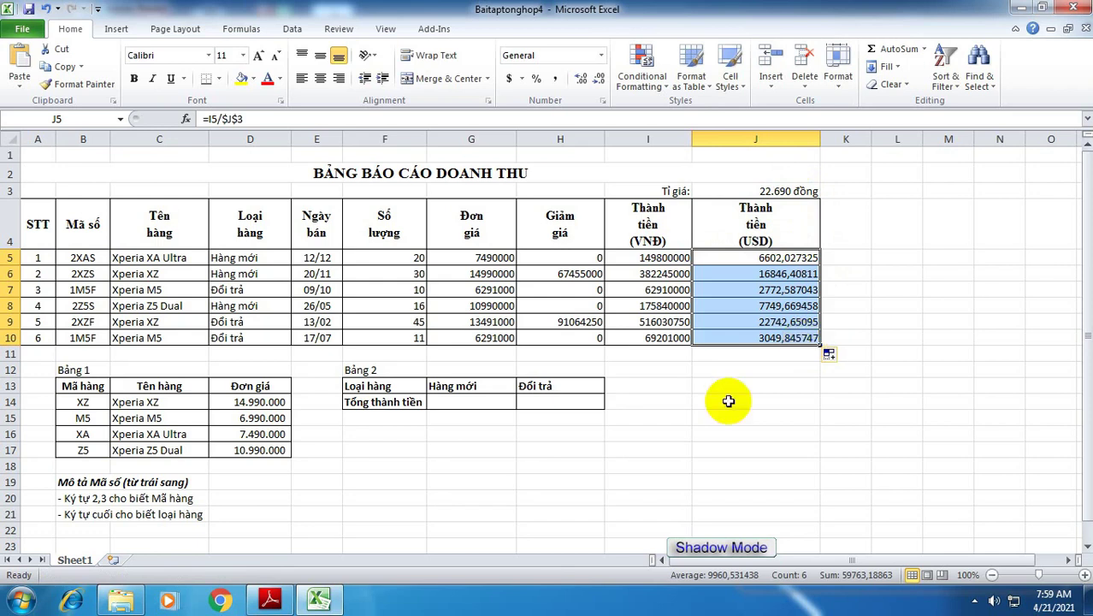
left_click(272, 602)
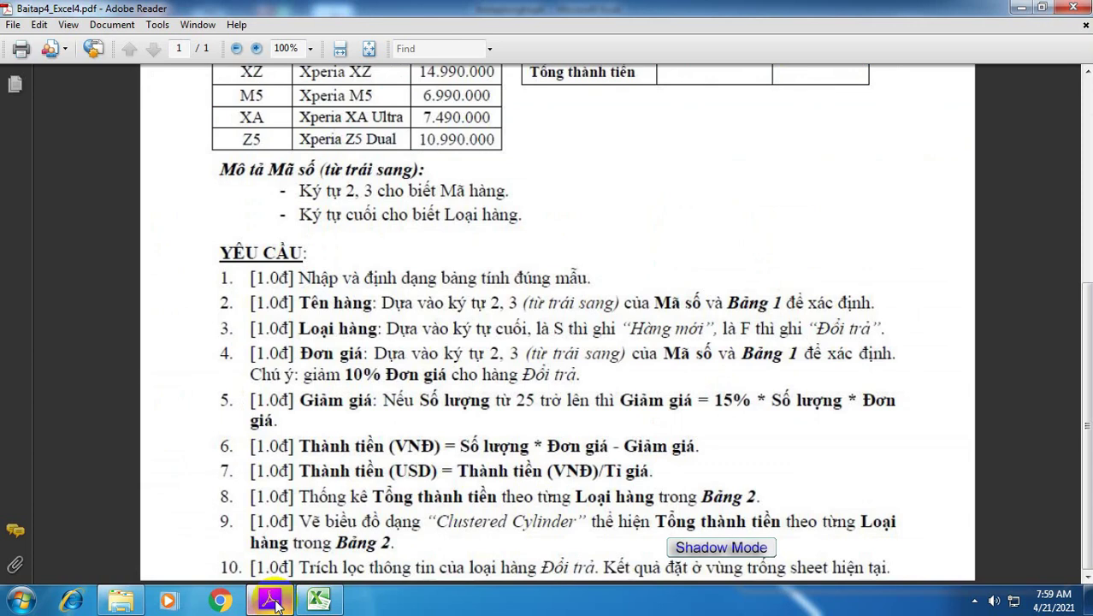
Step: Back in Excel, review the VNĐ and USD formulas in columns I and J (rows 5-7)
left_click(272, 601)
left_click(740, 287)
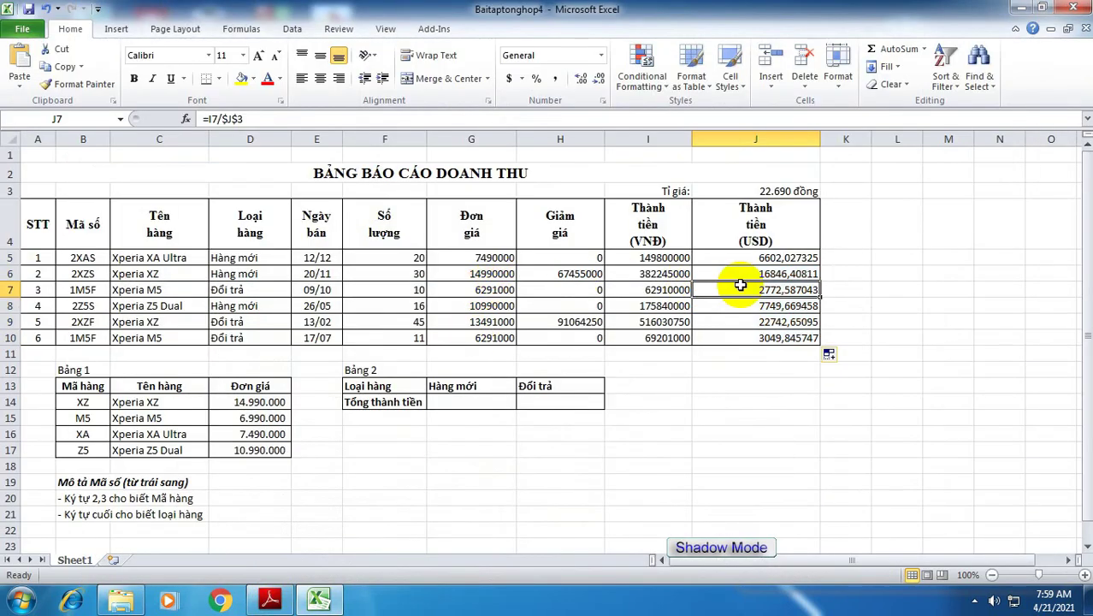
left_click(746, 258)
left_click(652, 262)
left_click(660, 275)
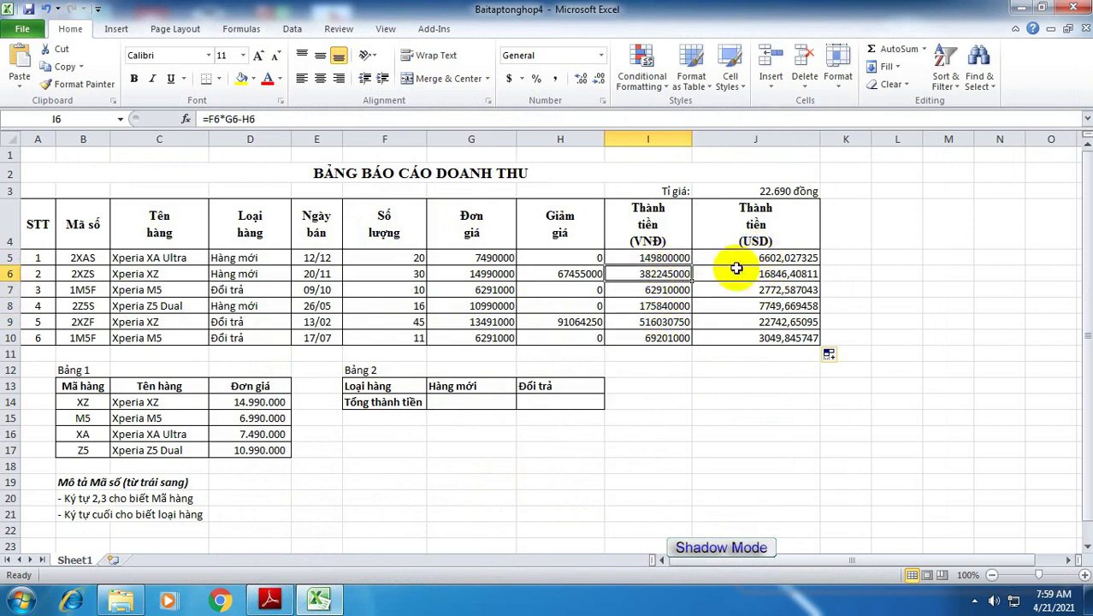
Step: Reread the exercise PDF, then inspect Bảng 2's Hàng mới, Đổi trả and Tổng thành tiền cells
left_click(271, 601)
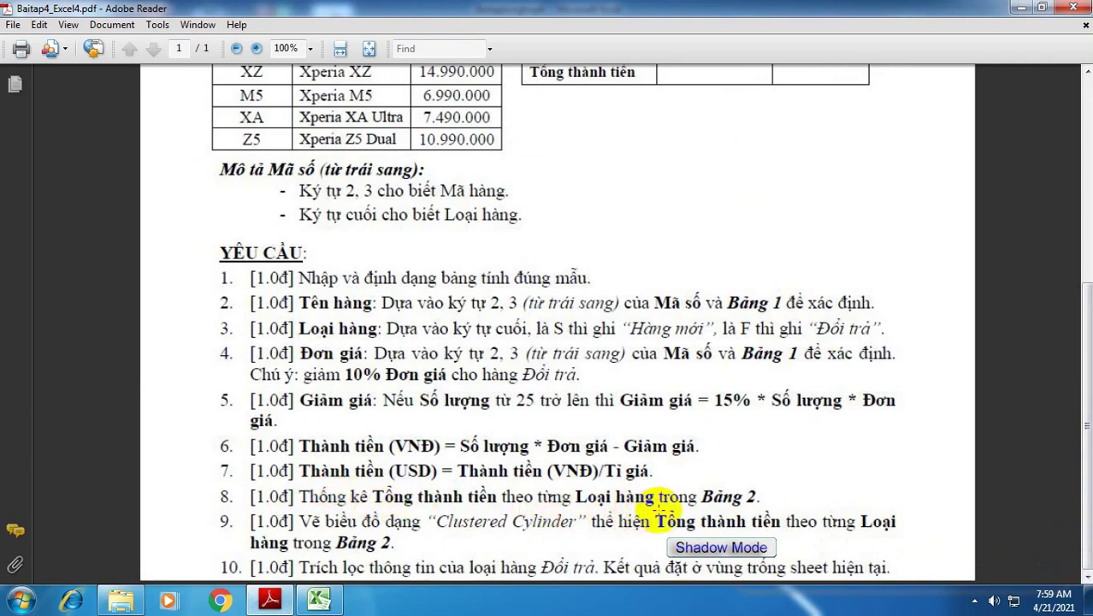
left_click(318, 601)
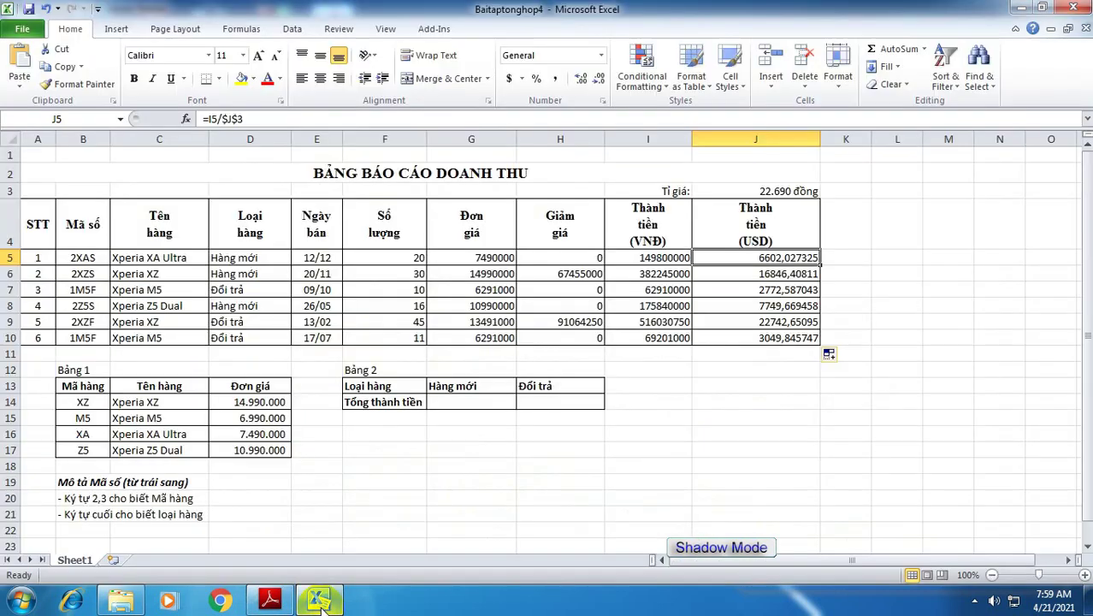
left_click(378, 386)
left_click(440, 386)
left_click(531, 387)
left_click(444, 404)
left_click(402, 407)
left_click(521, 386)
Step: Enter =SUMIF($D$5:$D$10;G13;$I$5:$I$10) in G14, giving the Hàng mới total 707885000
left_click(480, 402)
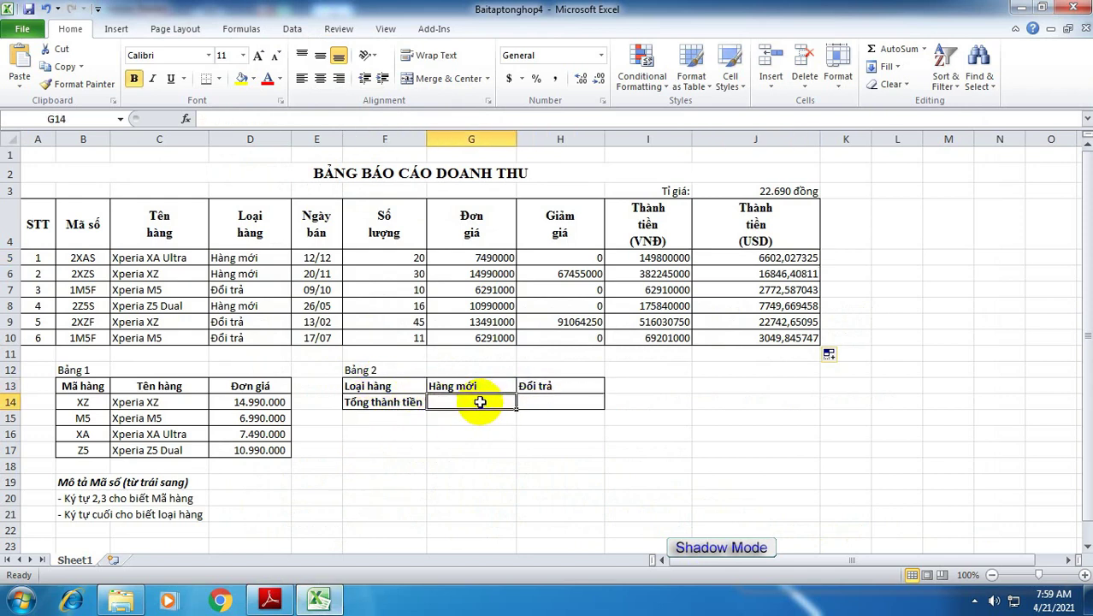
type("=")
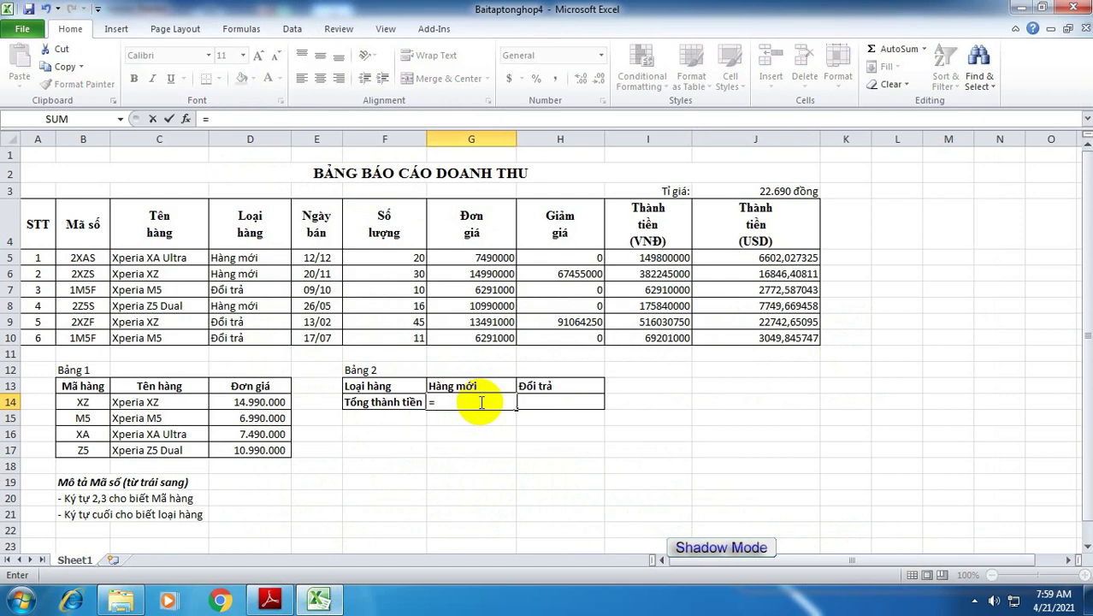
type("Sum")
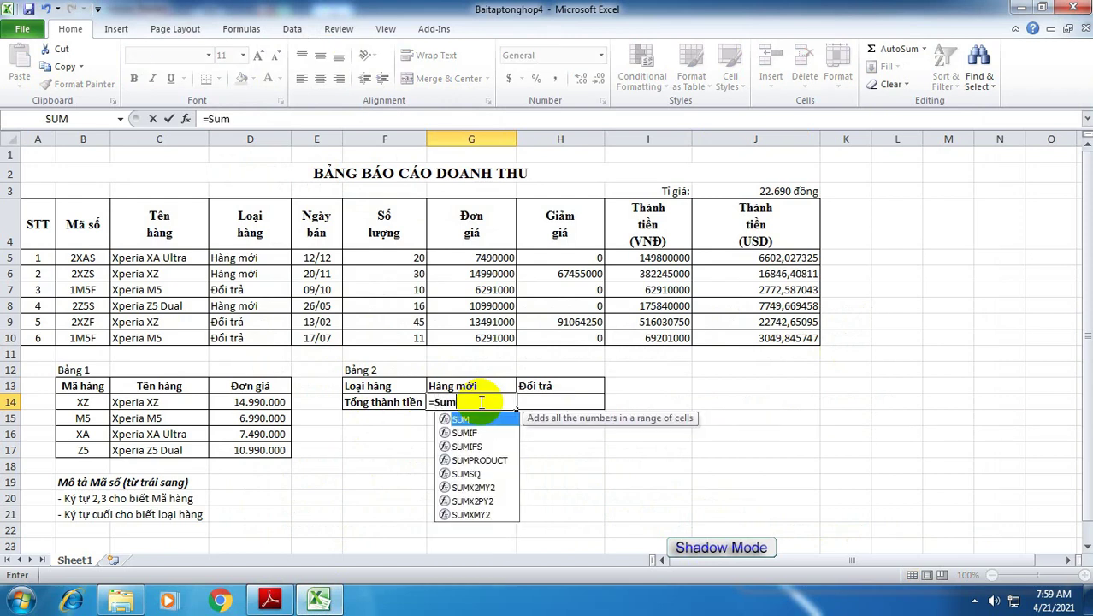
type("IF")
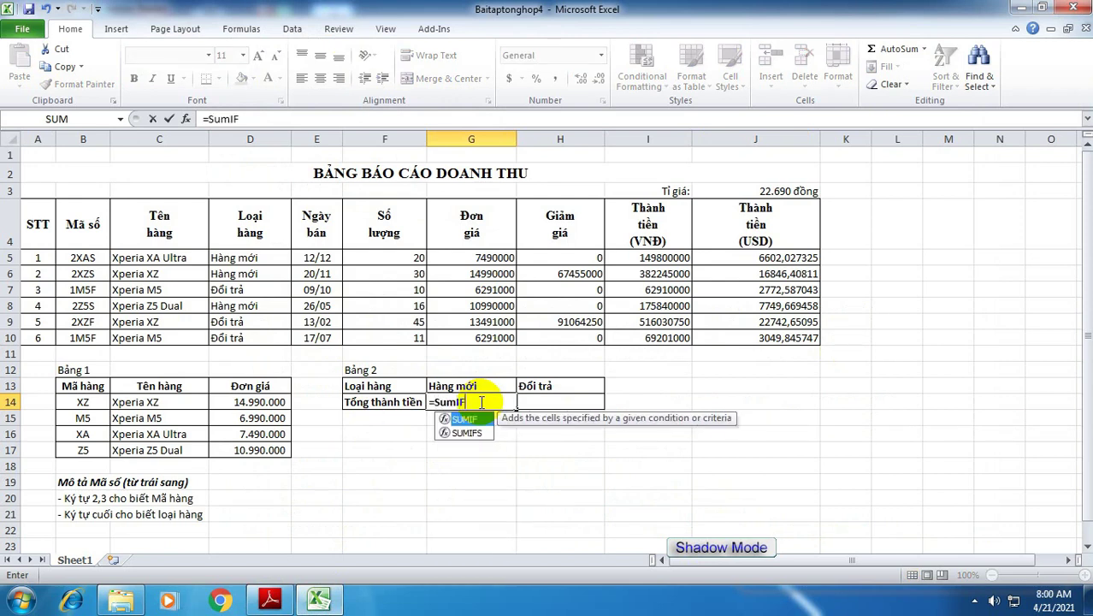
type("(")
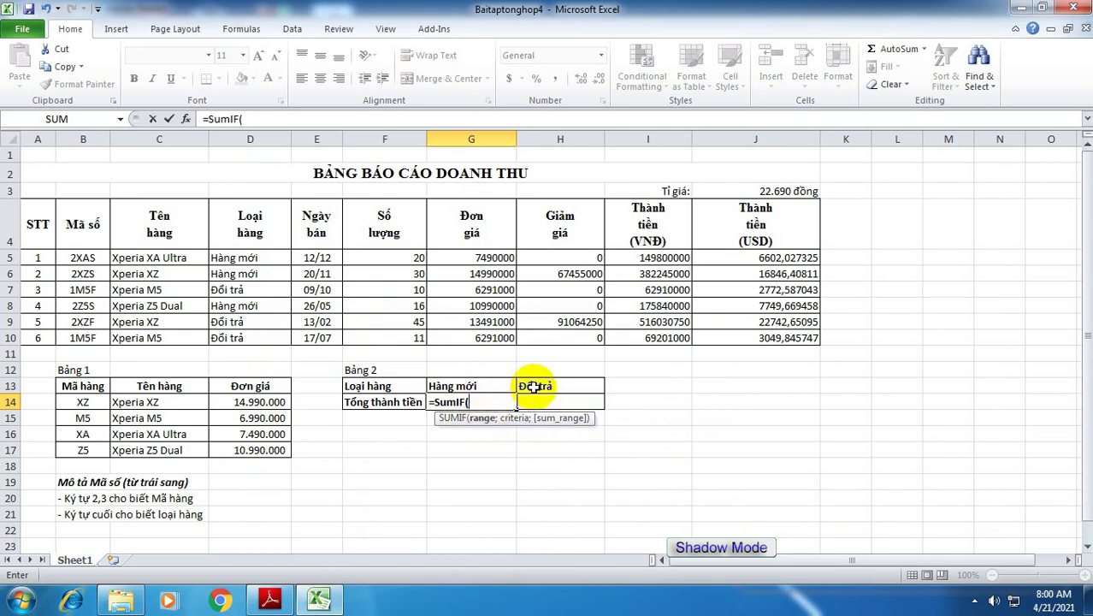
left_click_drag(259, 255, 257, 339)
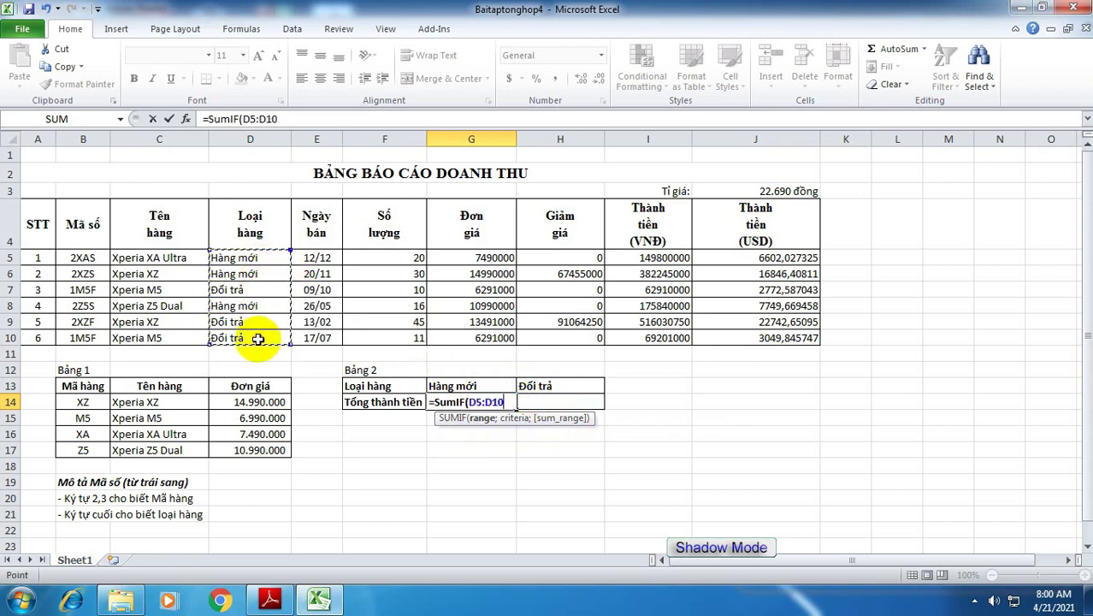
key("F4")
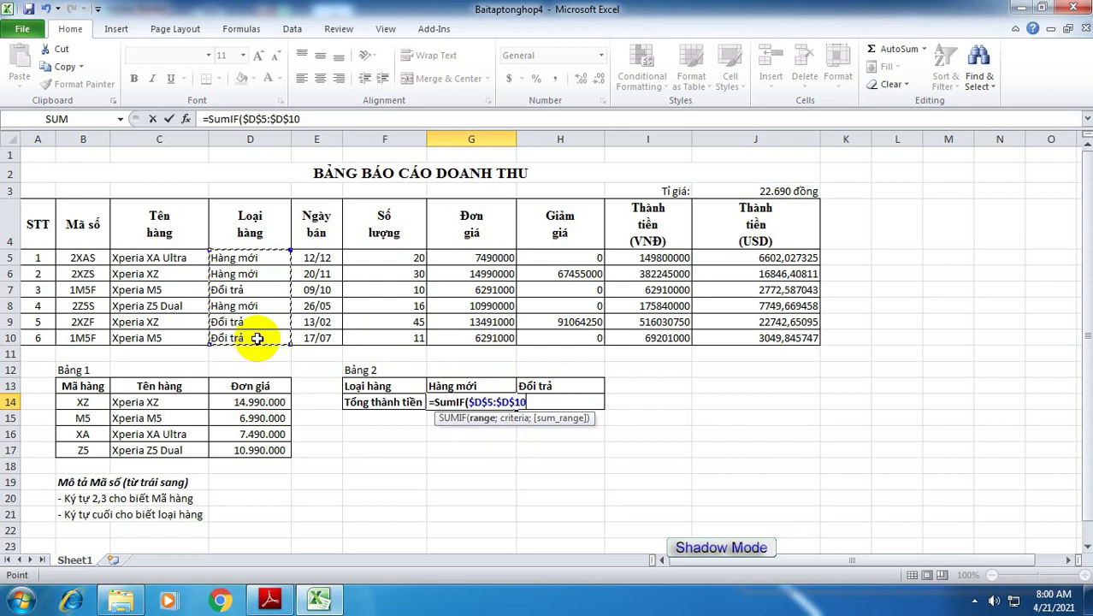
type(";")
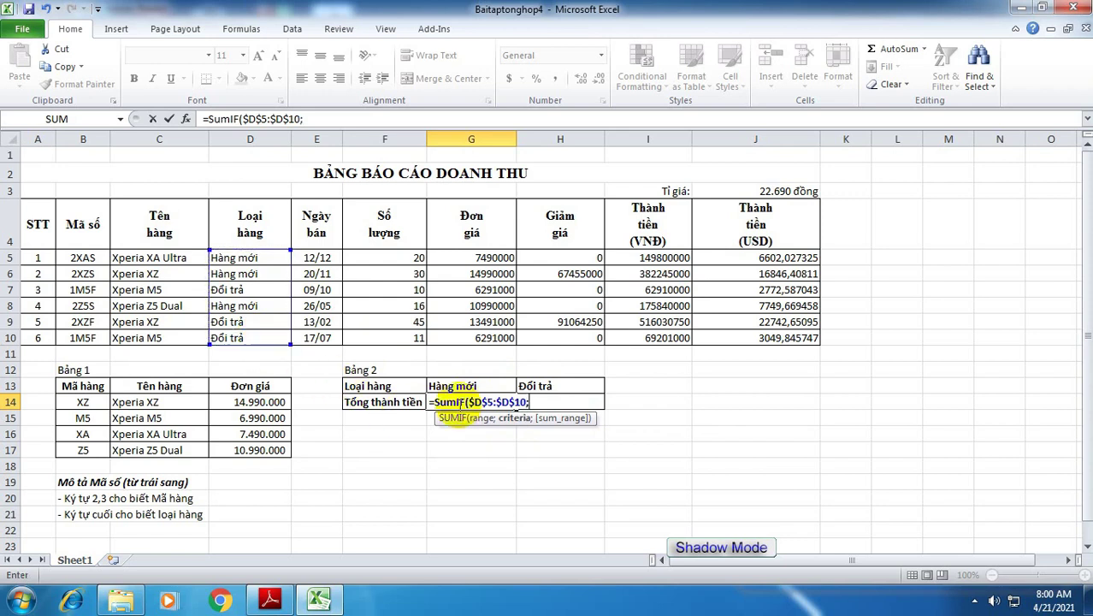
left_click(479, 386)
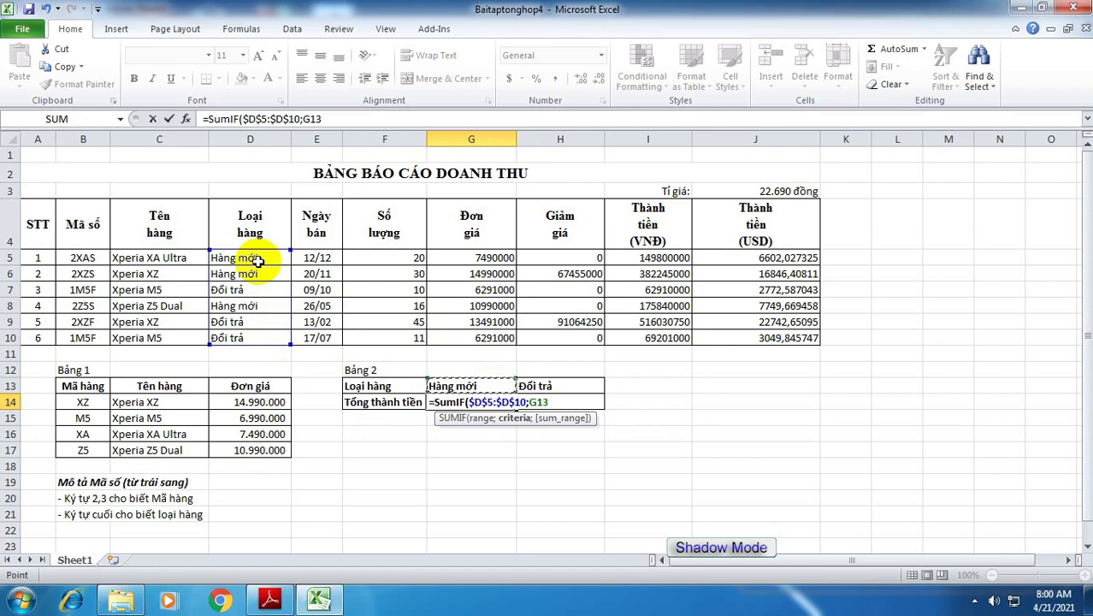
type(";")
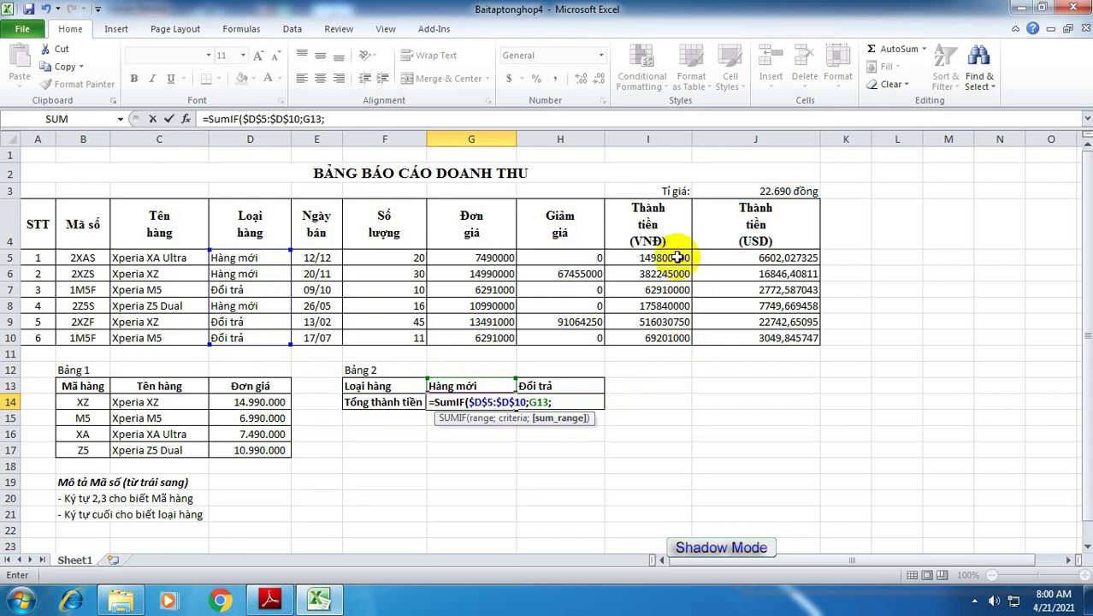
left_click_drag(678, 257, 676, 338)
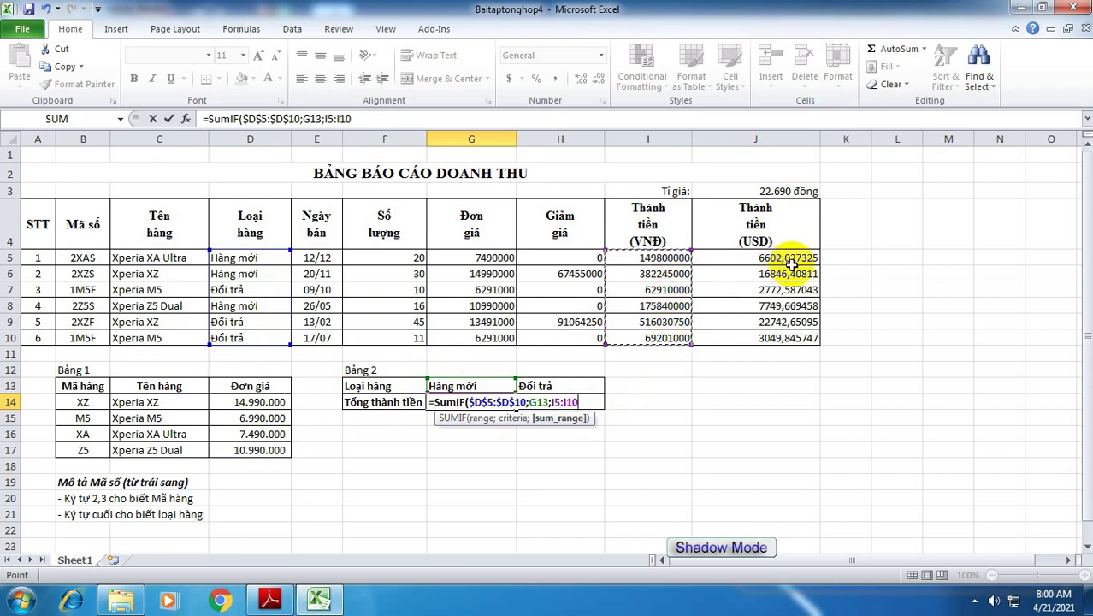
key("F4")
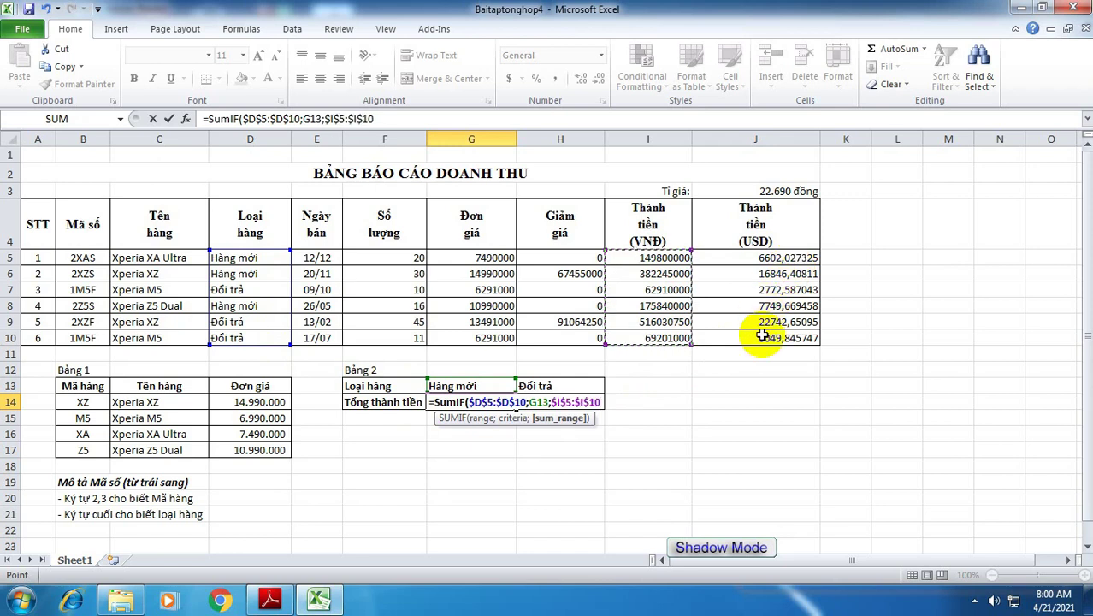
type(")")
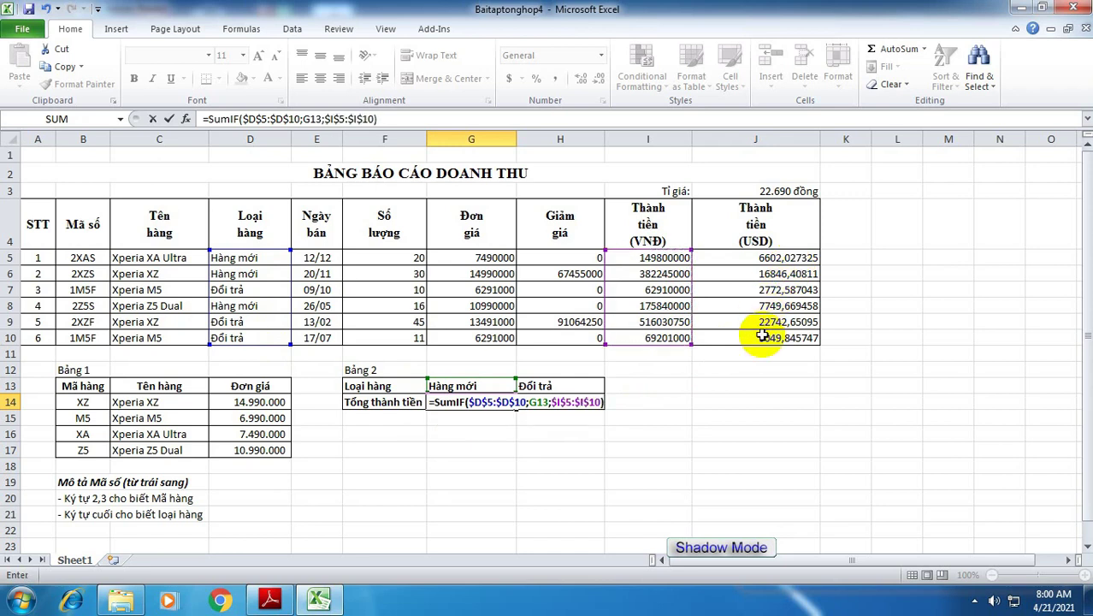
key("Return")
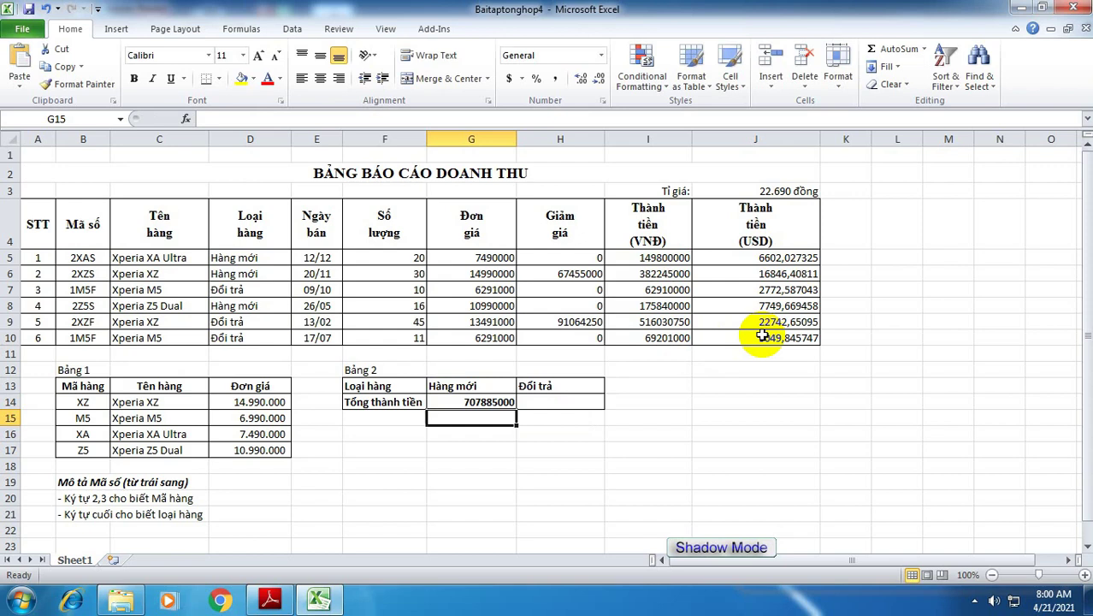
Step: Fill G14's SUMIF formula right into H14 for the Đổi trả total 648141750, then recheck the PDF
left_click(504, 402)
double_click(517, 402)
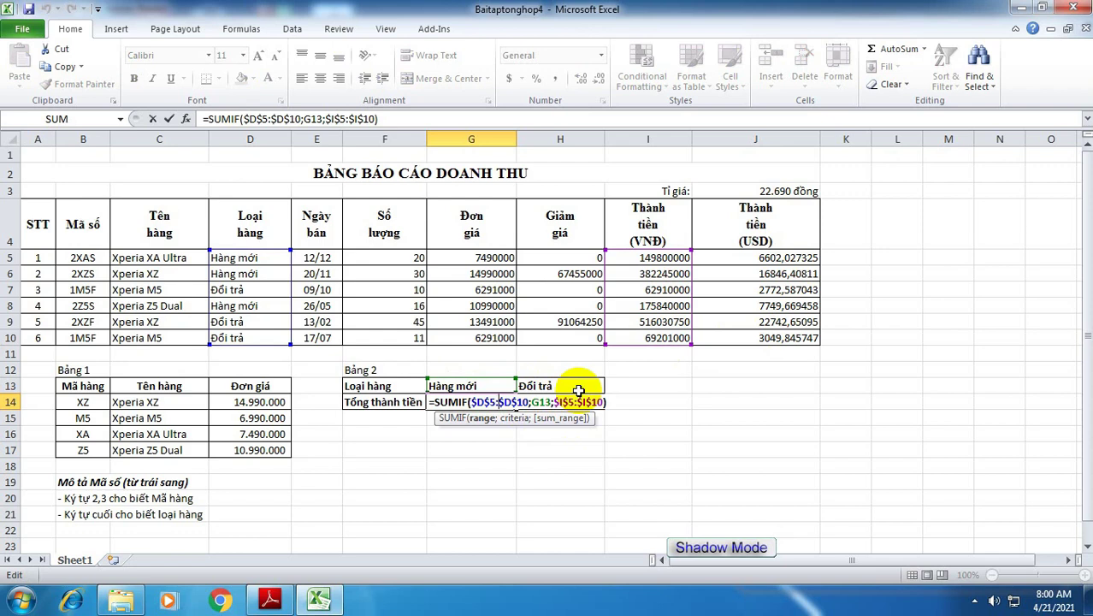
key("Return")
left_click(510, 406)
left_click_drag(515, 411, 576, 405)
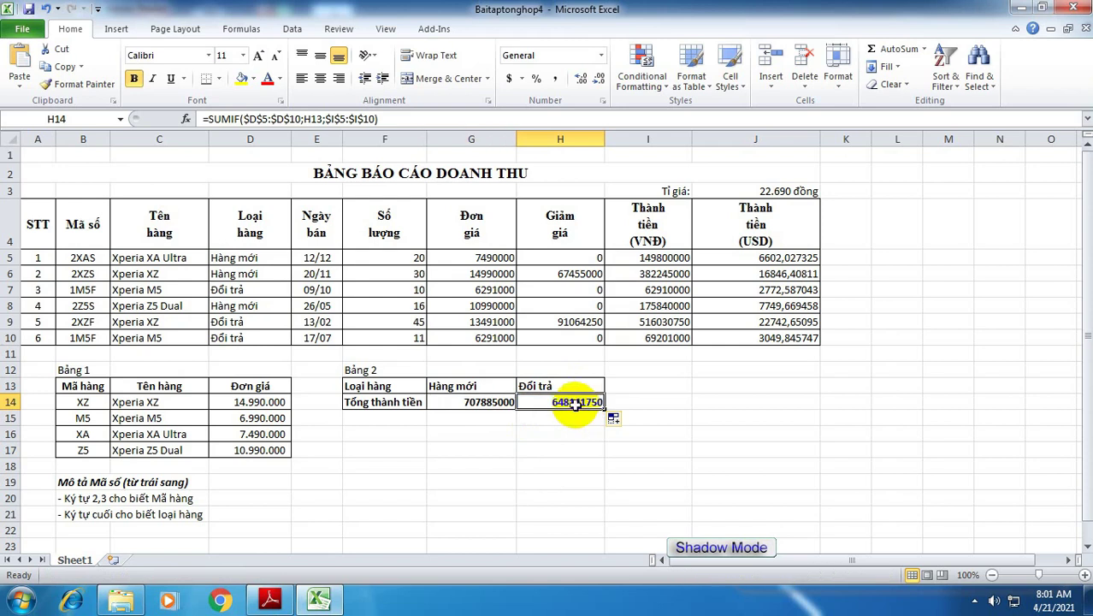
left_click(496, 404)
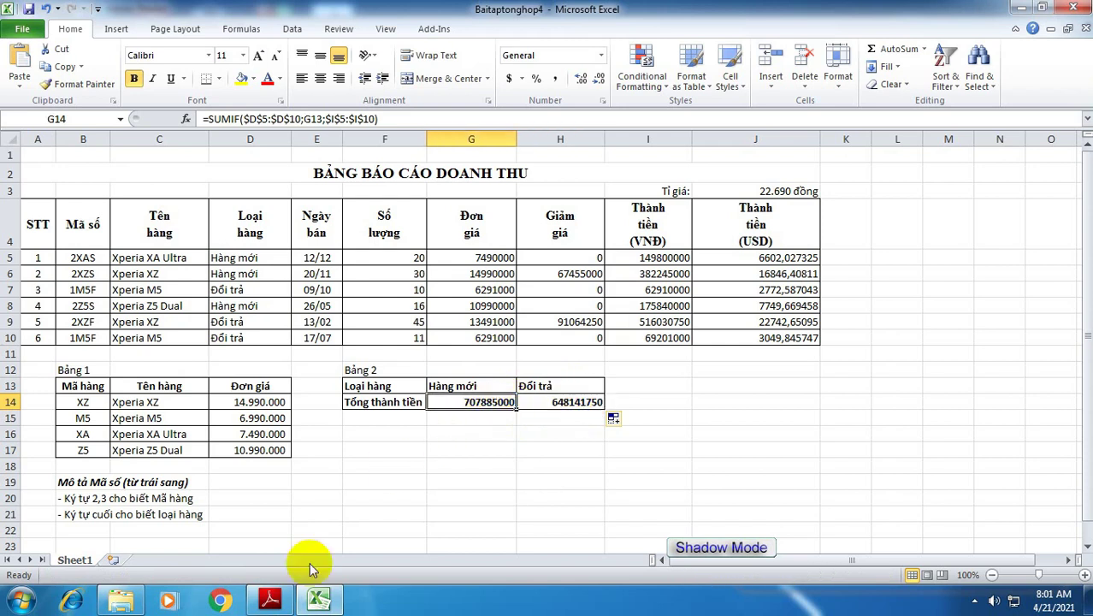
left_click(268, 604)
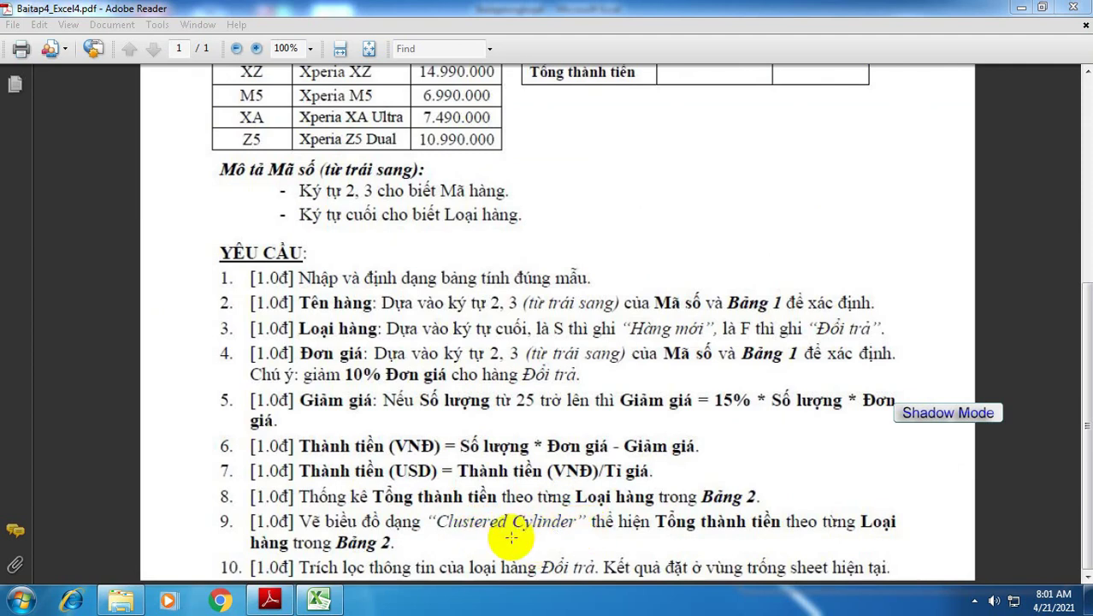
left_click(319, 599)
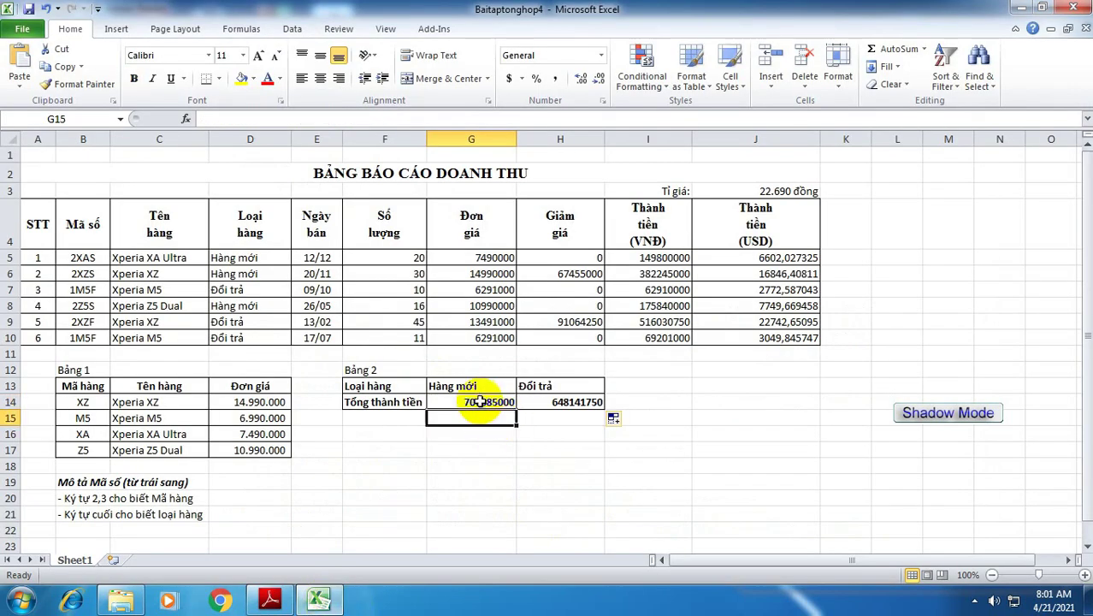
Step: Select G13:H14 and insert a 3-D Clustered Column chart from it
left_click_drag(470, 386, 564, 403)
left_click(544, 424)
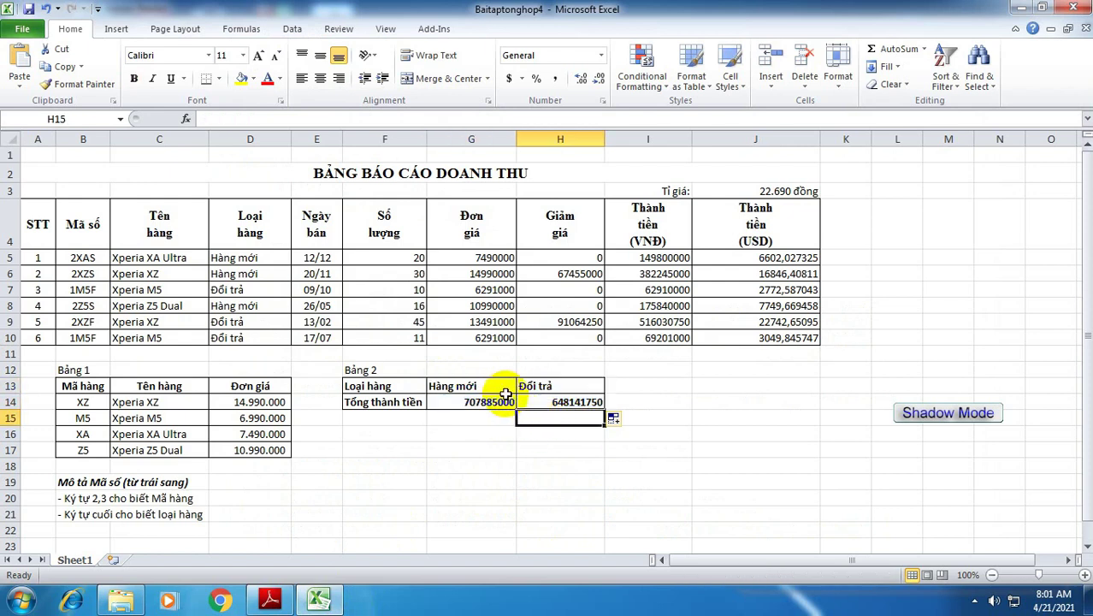
left_click_drag(438, 386, 564, 399)
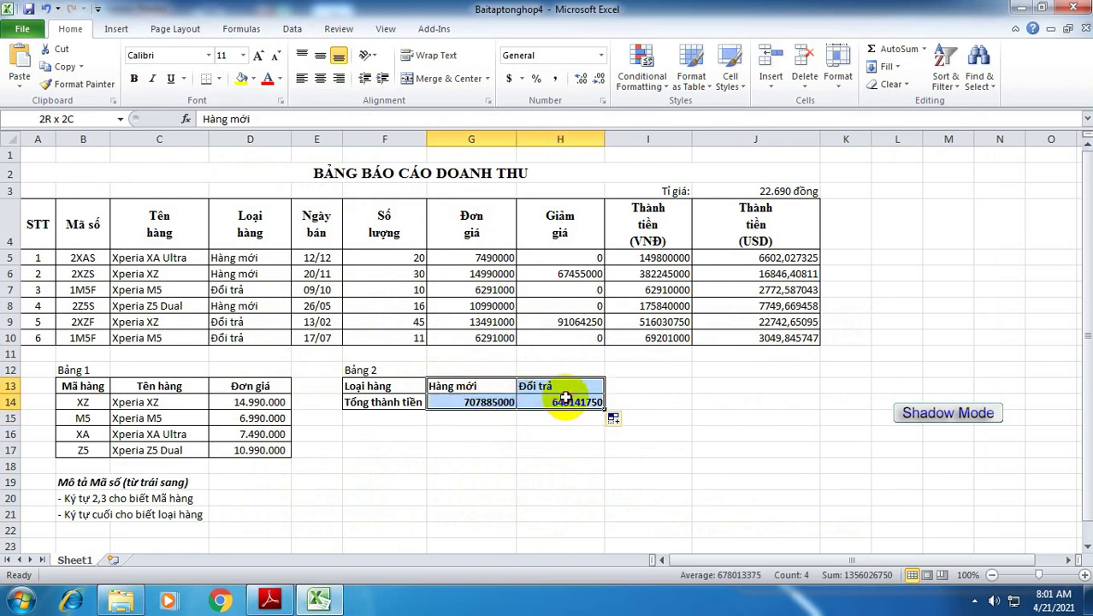
left_click_drag(564, 399, 566, 400)
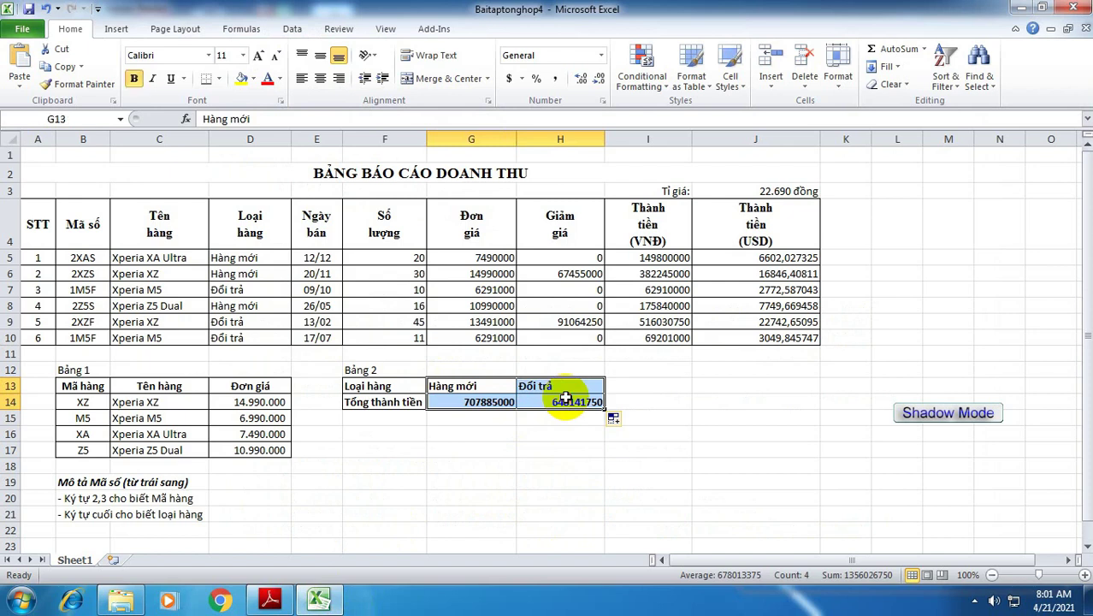
left_click(125, 32)
left_click(303, 67)
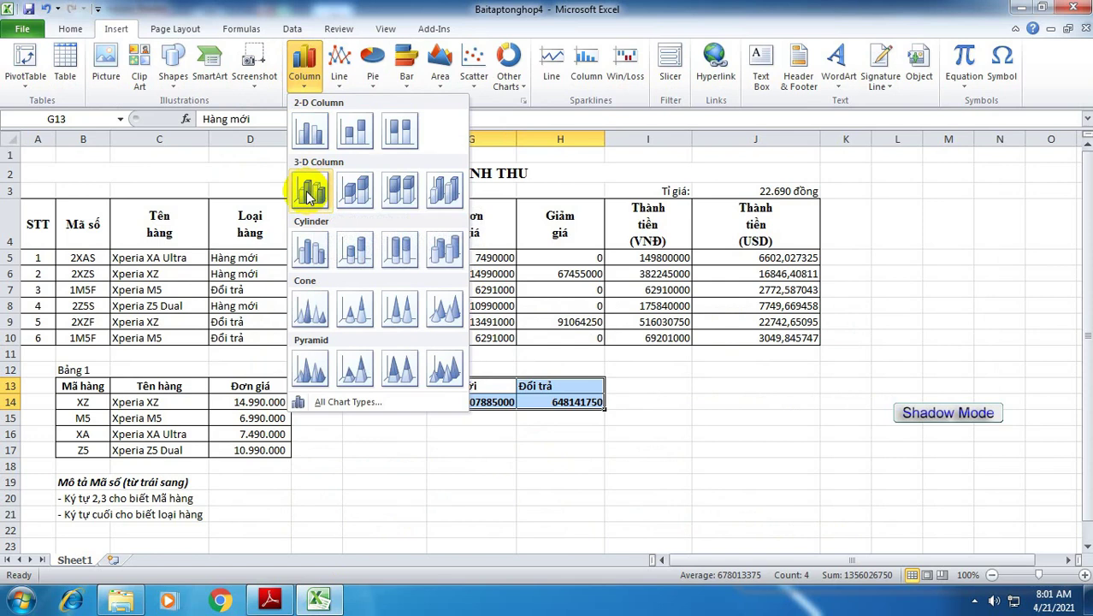
left_click(310, 192)
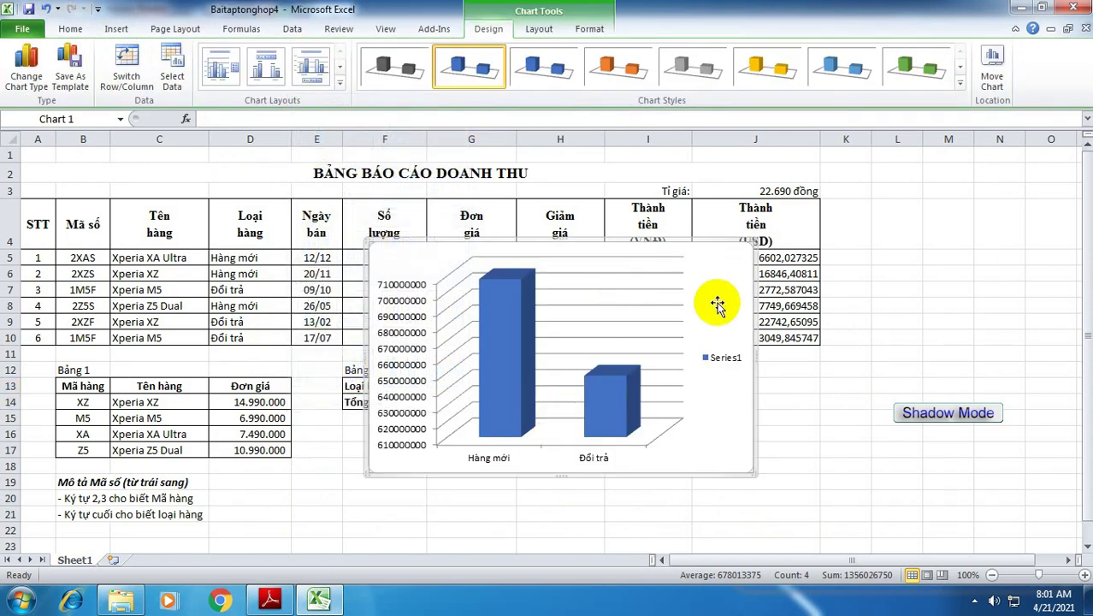
Step: Delete the chart's Series1 legend and position the chart just below the sales table
left_click_drag(714, 303, 956, 281)
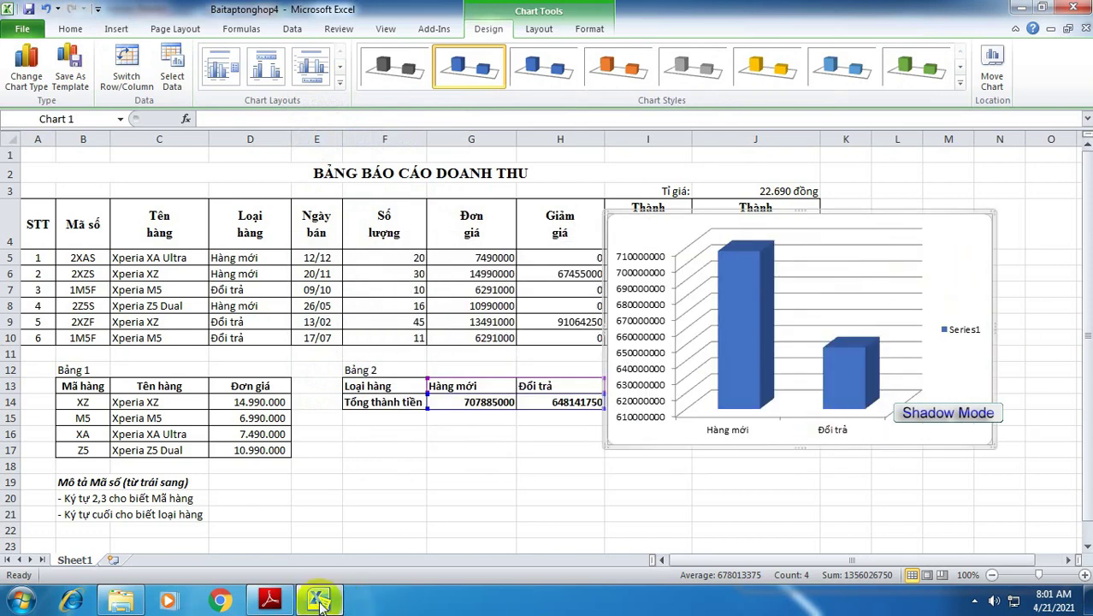
left_click(270, 600)
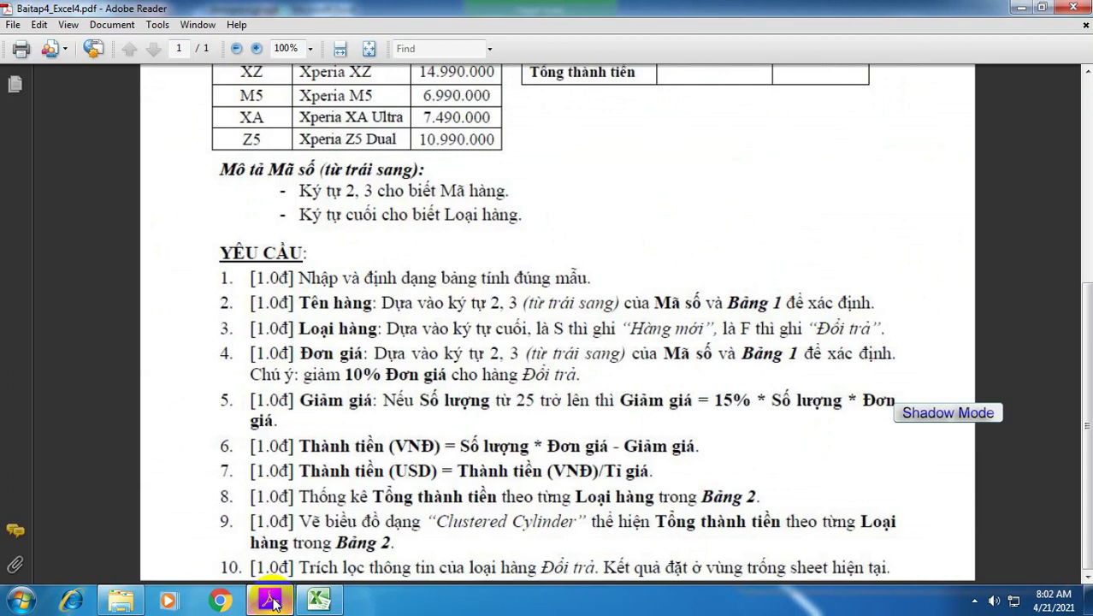
left_click(271, 601)
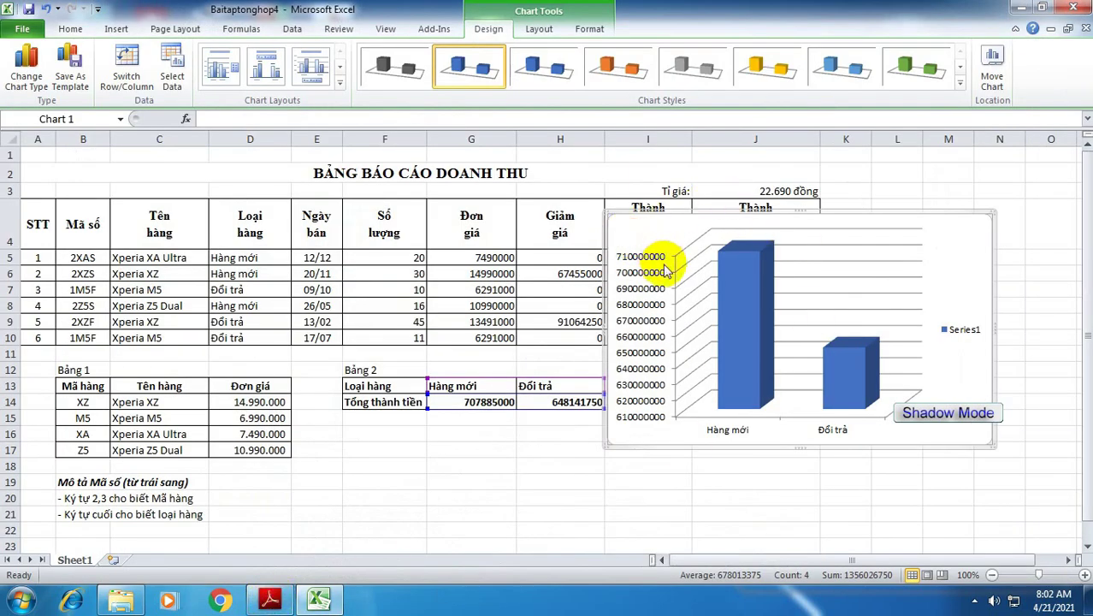
left_click(975, 337)
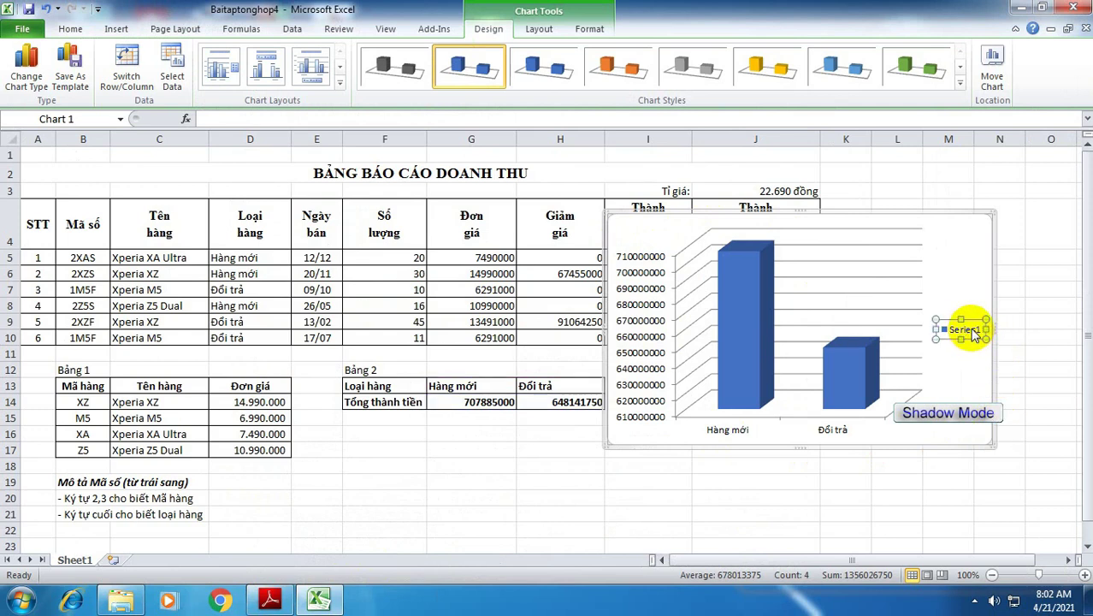
key("Delete")
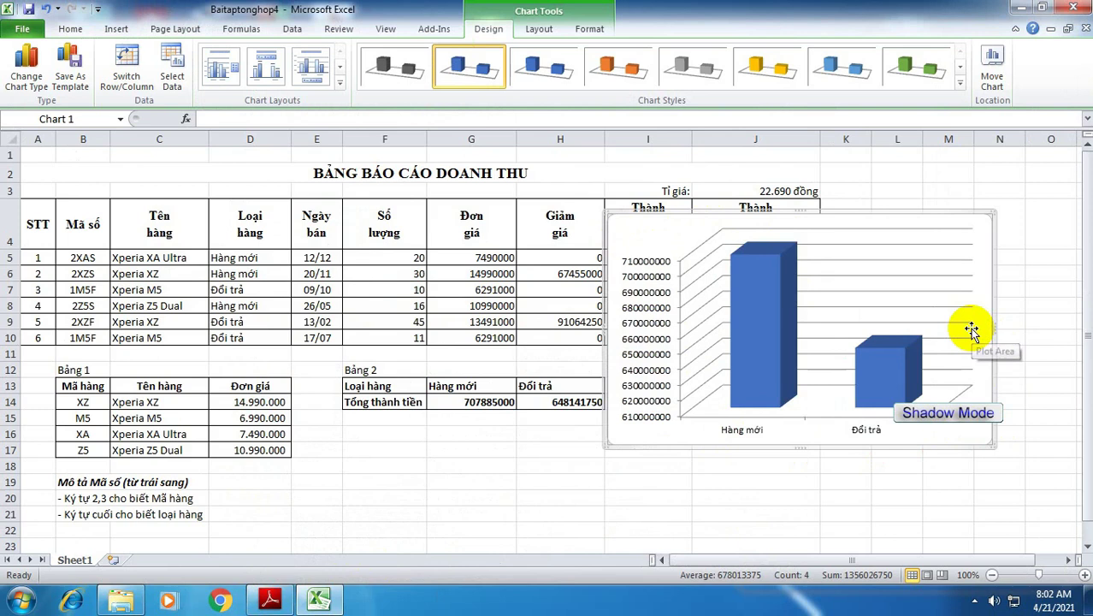
mouse_move(751, 221)
left_mouse_down()
mouse_move(617, 301)
mouse_move(522, 311)
left_mouse_up()
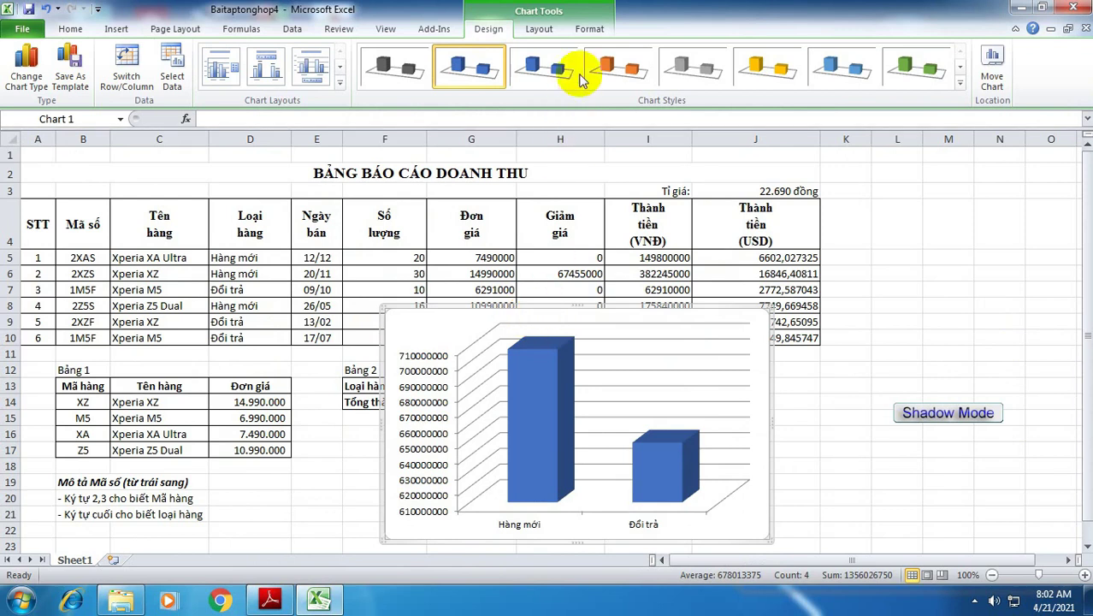
Step: Add an Above Chart title reading TỔNG THÀNH TIỀN to the column chart
left_click(541, 30)
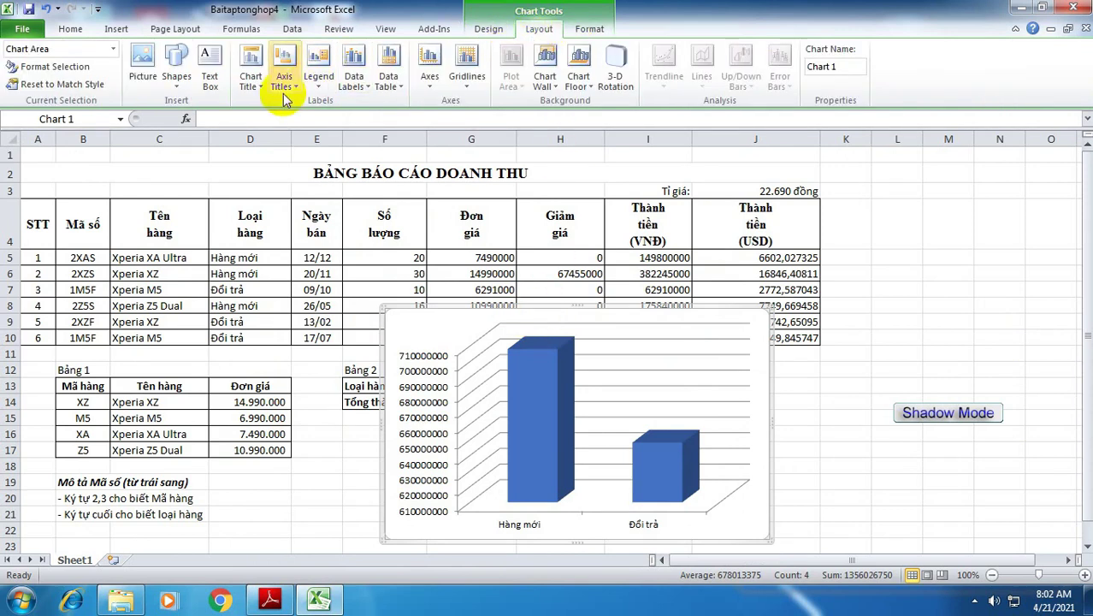
left_click(259, 85)
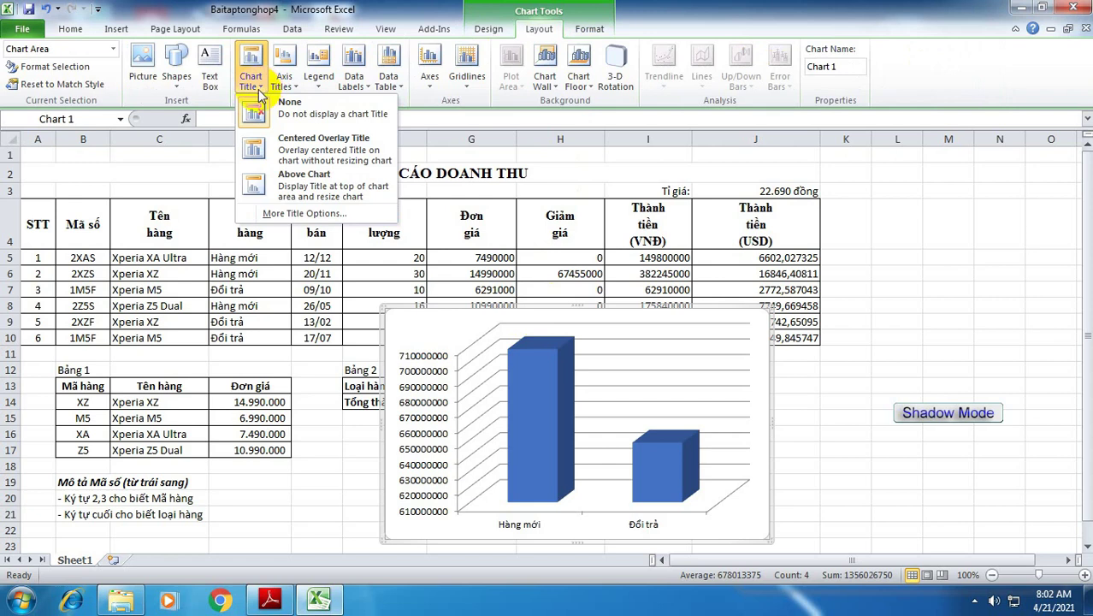
left_click(272, 178)
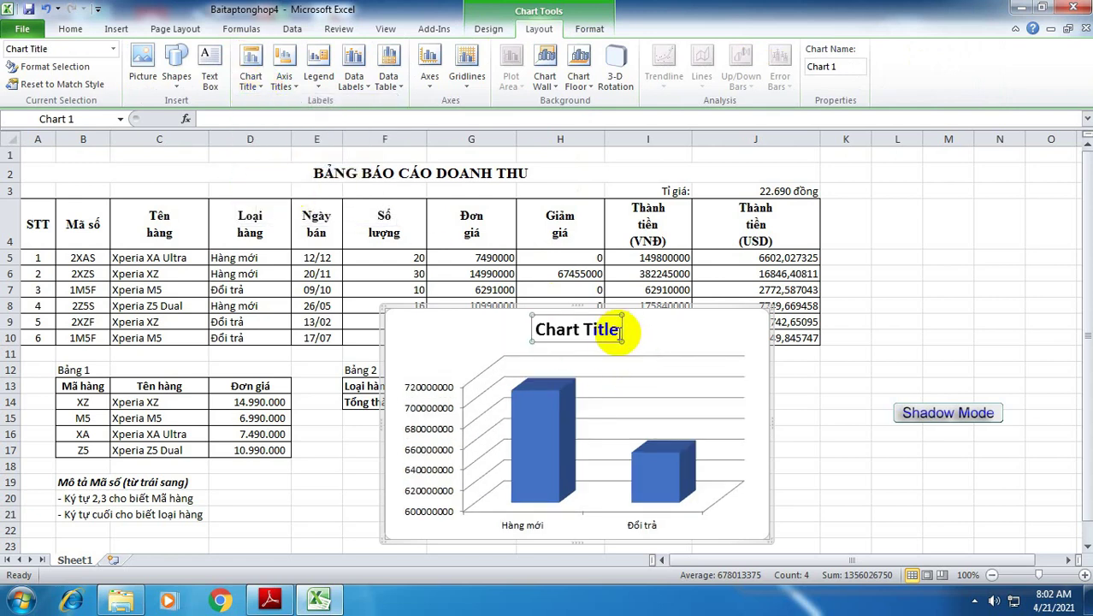
key("BackSpace")
key("BackSpace")
key("BackSpace")
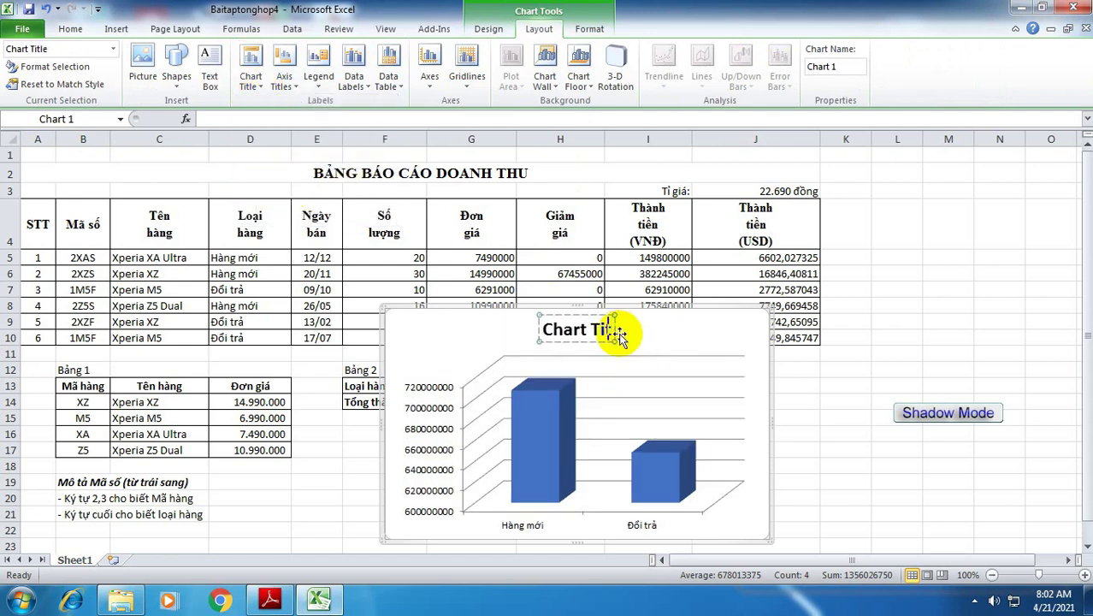
key("BackSpace")
key("BackSpace")
key("BackSpace")
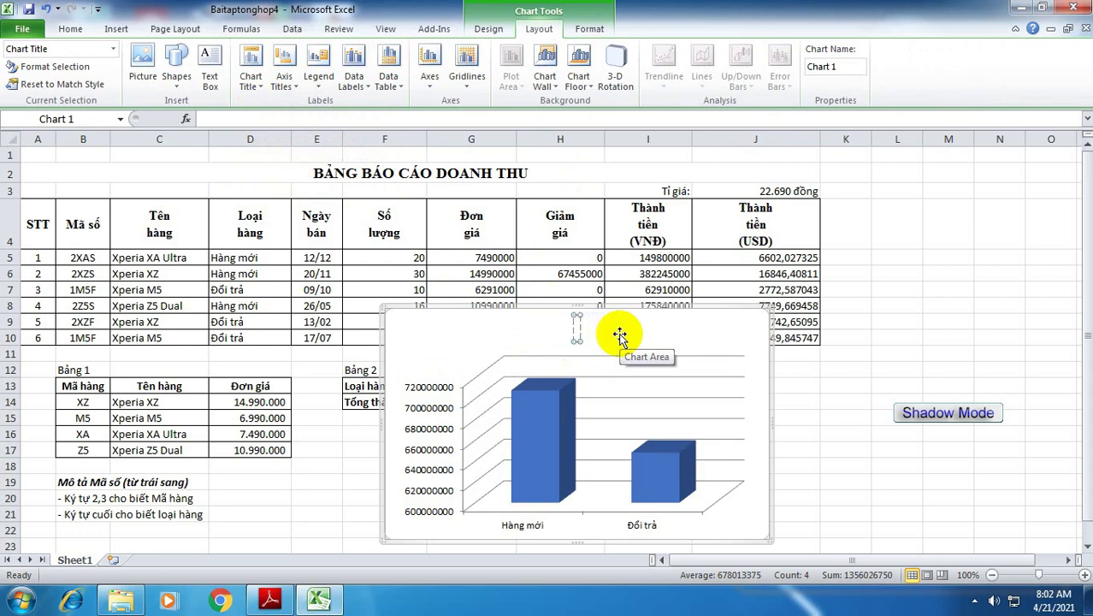
type("TONG")
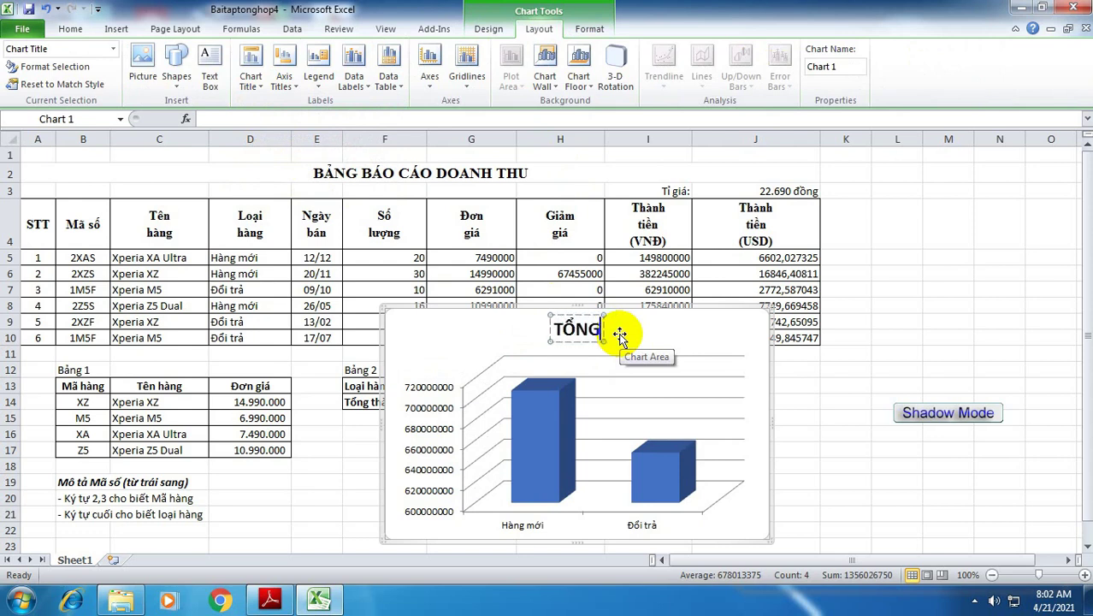
type(" THANH")
type(" TIÊN")
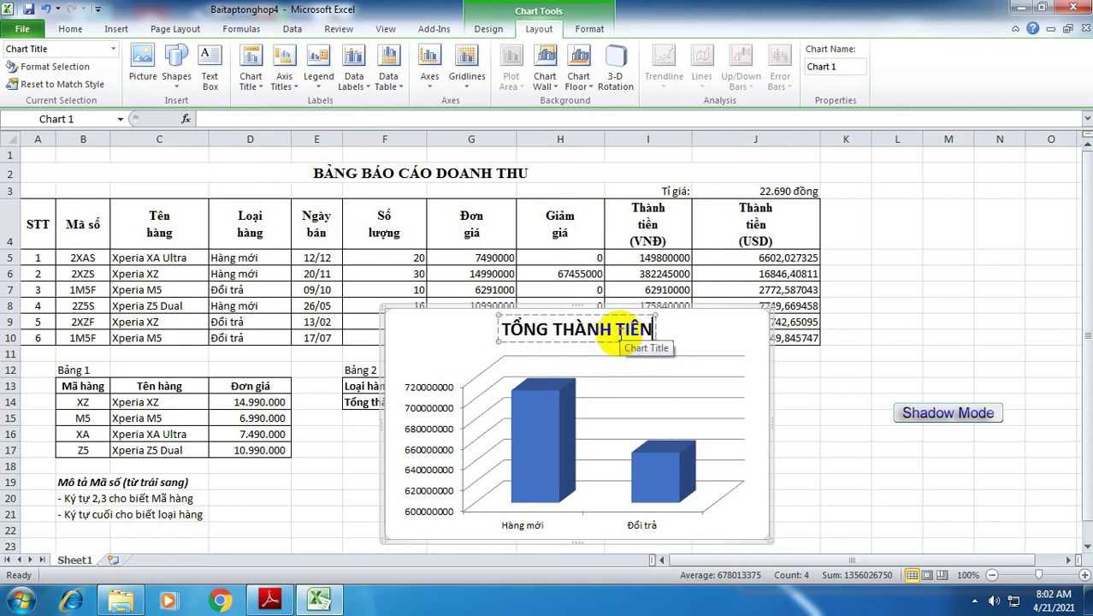
left_click(890, 432)
left_click(700, 397)
Step: Drag the titled chart into the empty area from column L onward, right of the table
left_click(740, 518)
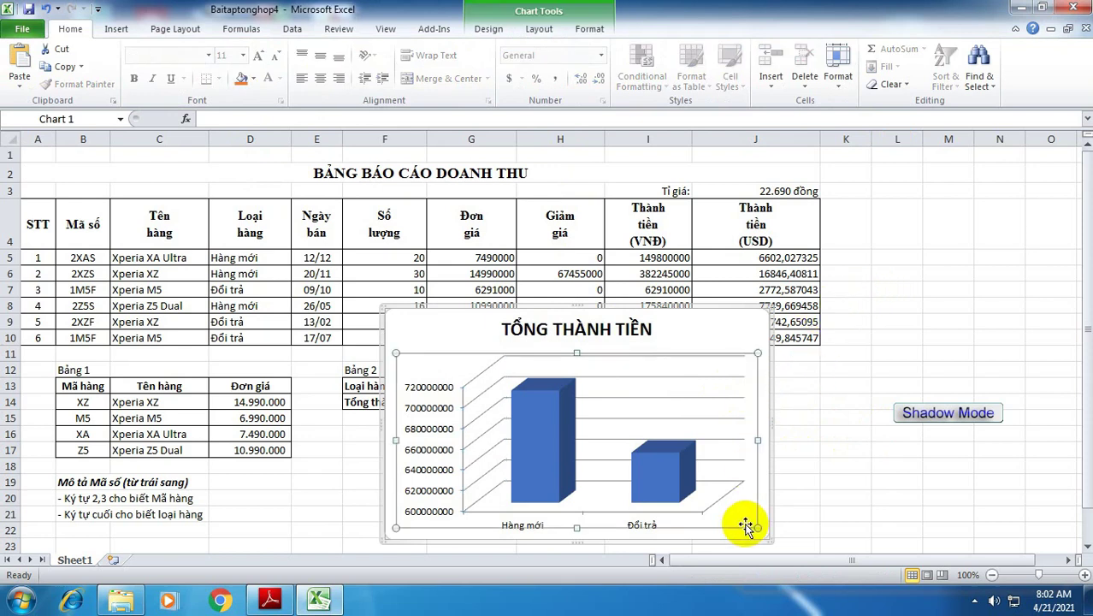
left_click(270, 600)
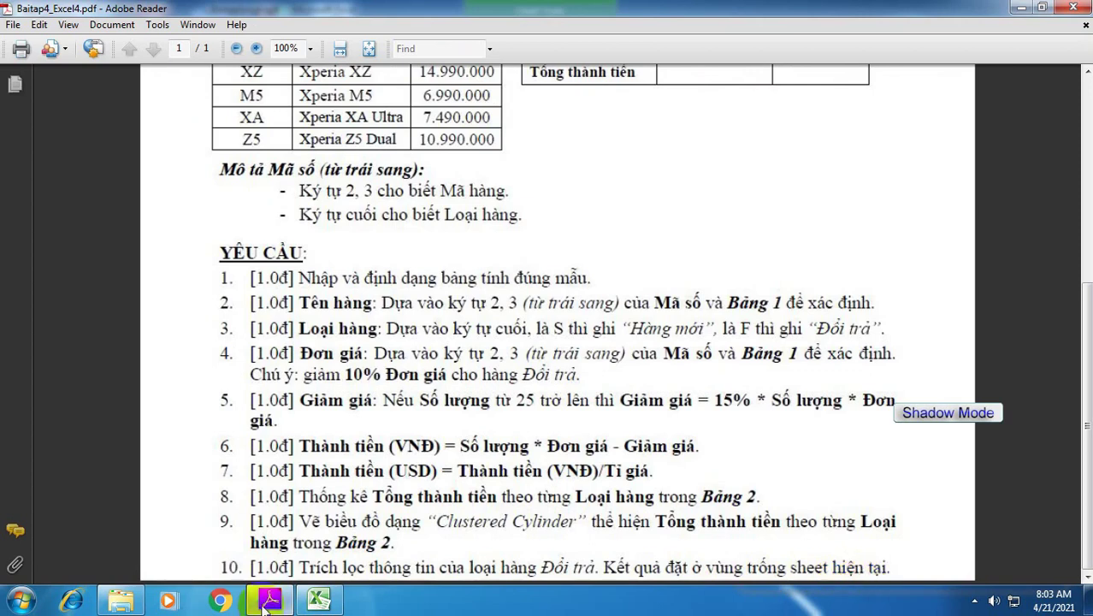
left_click(316, 601)
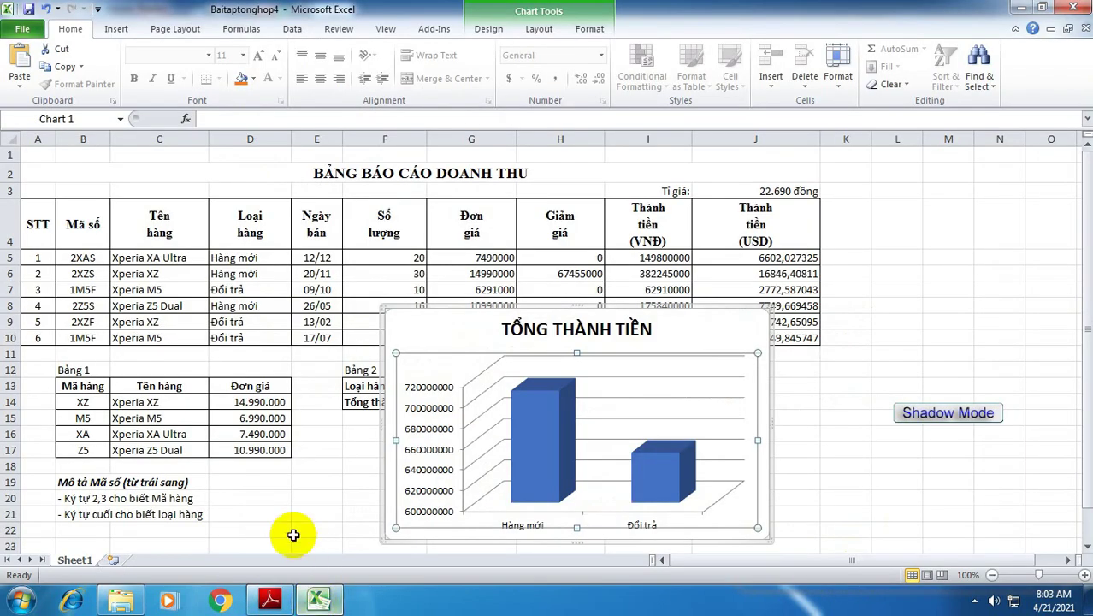
left_click_drag(665, 346, 971, 217)
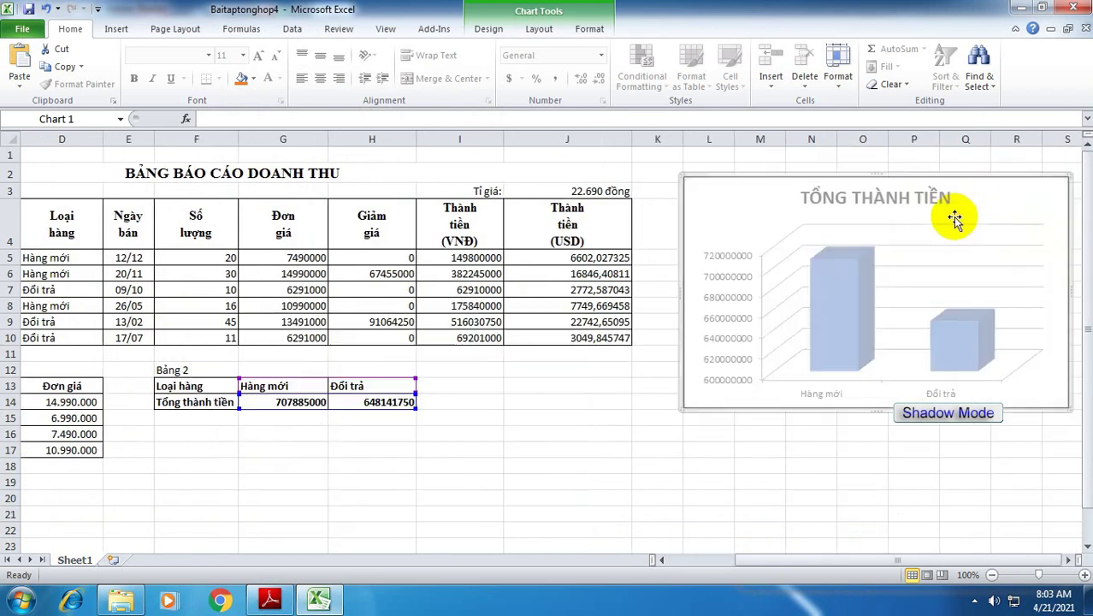
left_click_drag(876, 561, 734, 567)
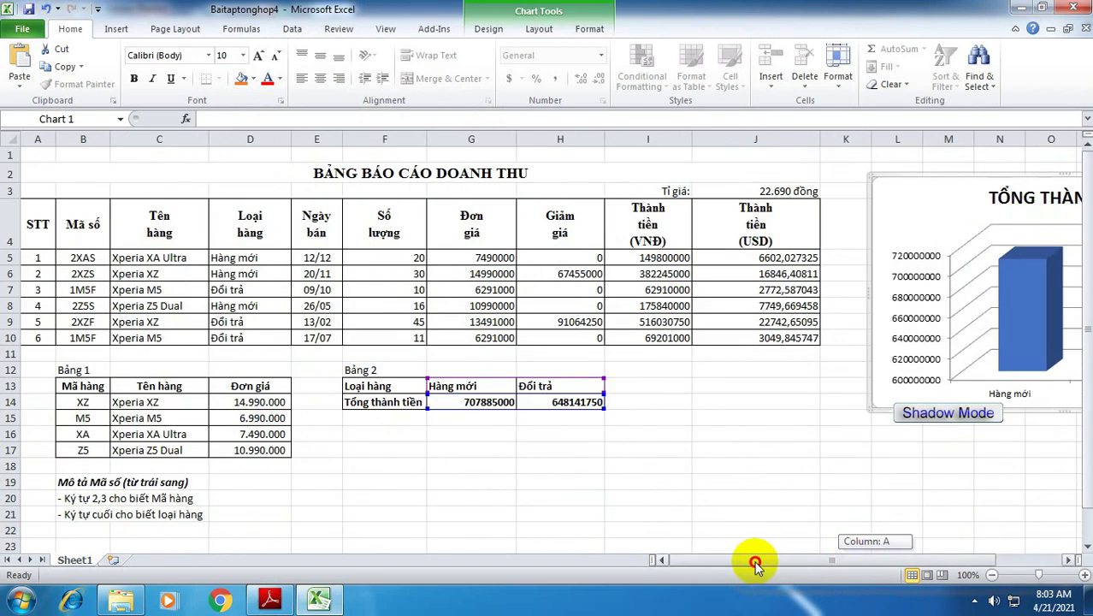
left_click(489, 477)
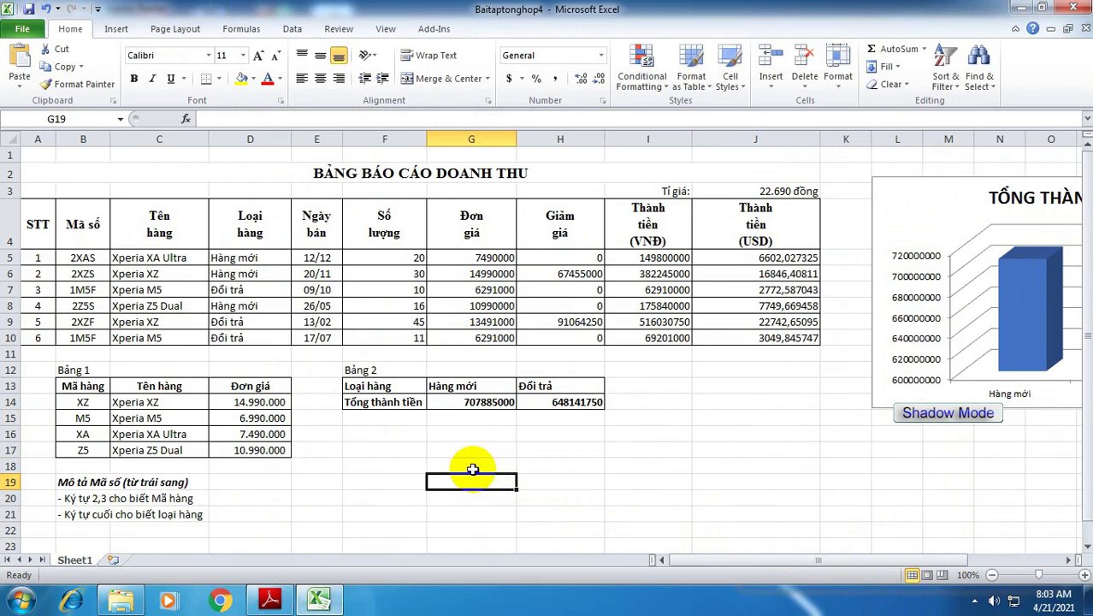
Step: Copy the Loại hàng header from D4 into G22
left_click(254, 233)
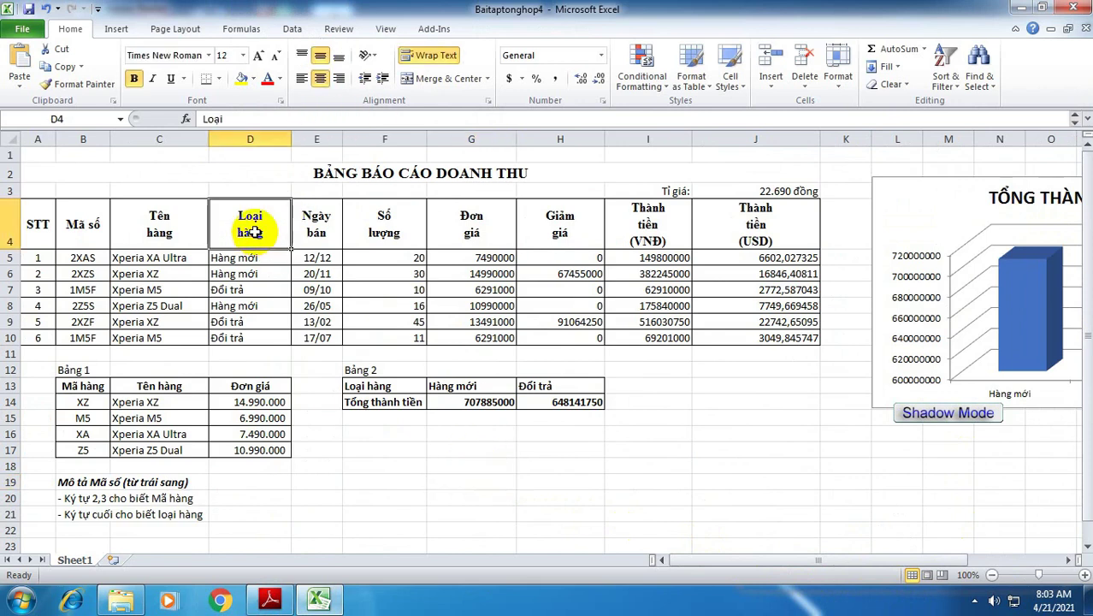
right_click(254, 233)
left_click(276, 239)
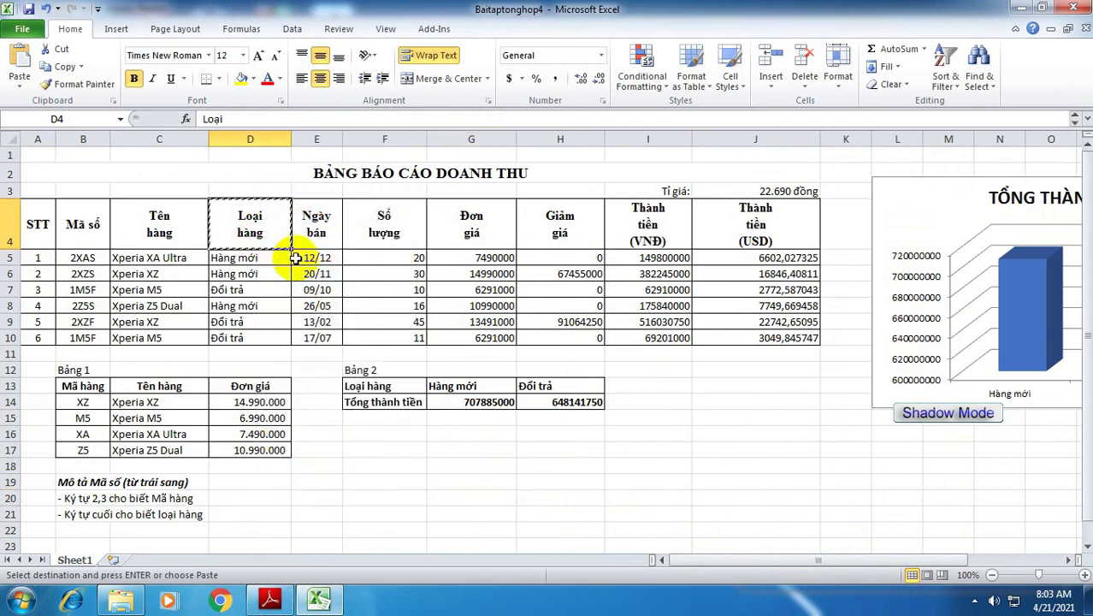
left_click(437, 528)
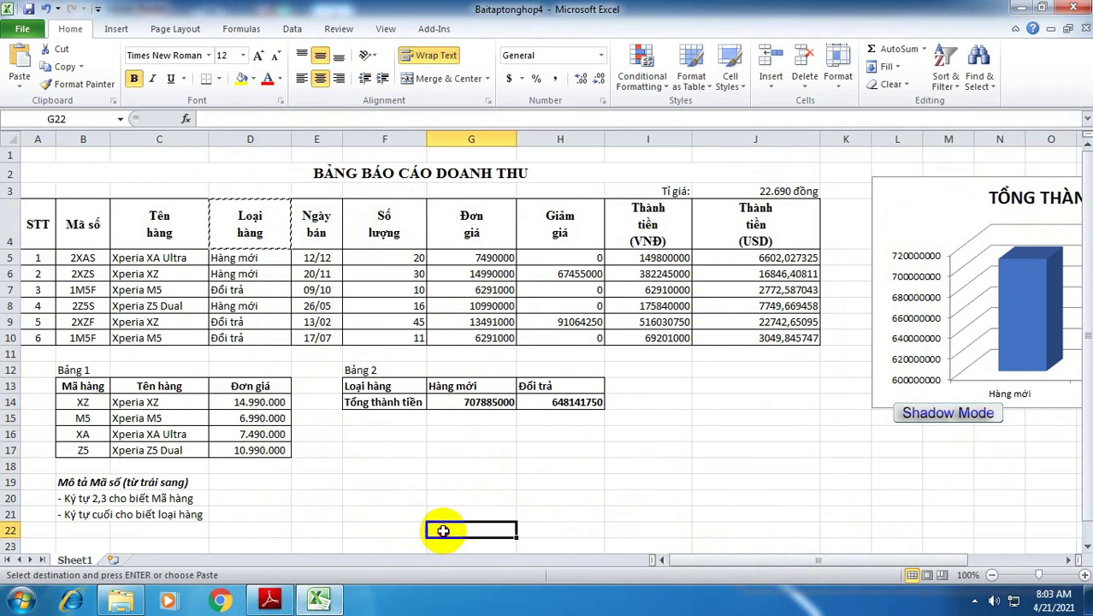
right_click(446, 529)
left_click(478, 310)
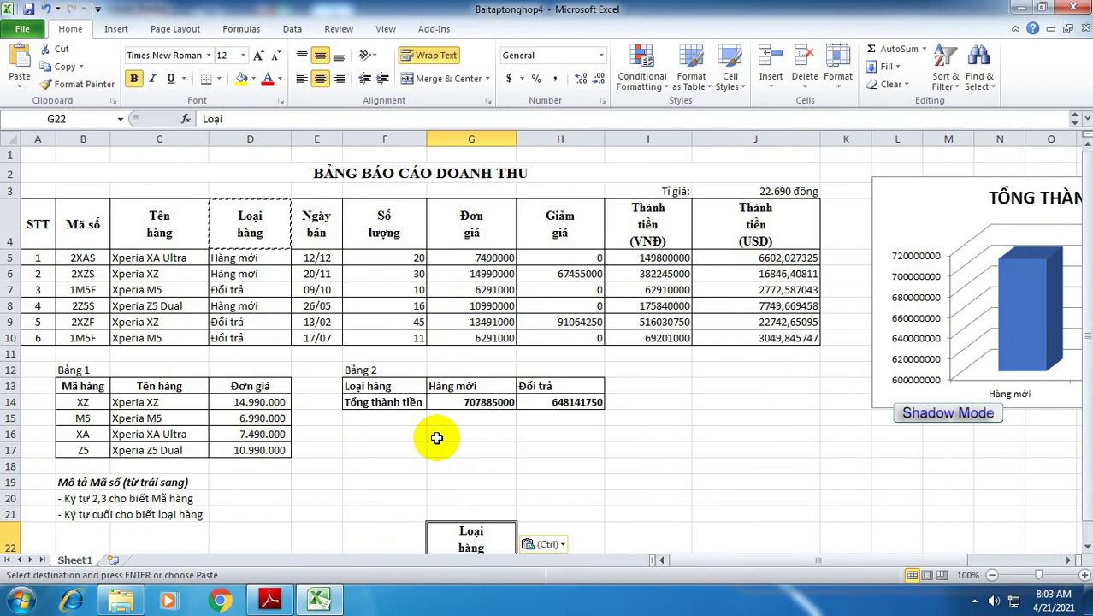
Step: Enter the criterion Đổi trả in G23 beneath the Loại hàng header
scroll(435, 437, "down", 3)
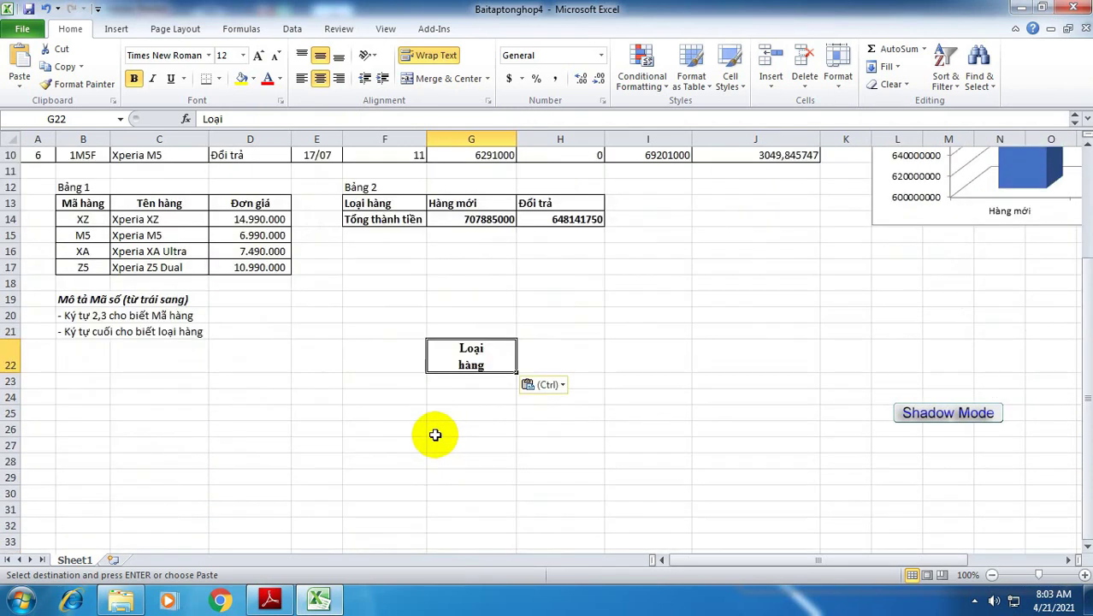
scroll(383, 378, "up", 2)
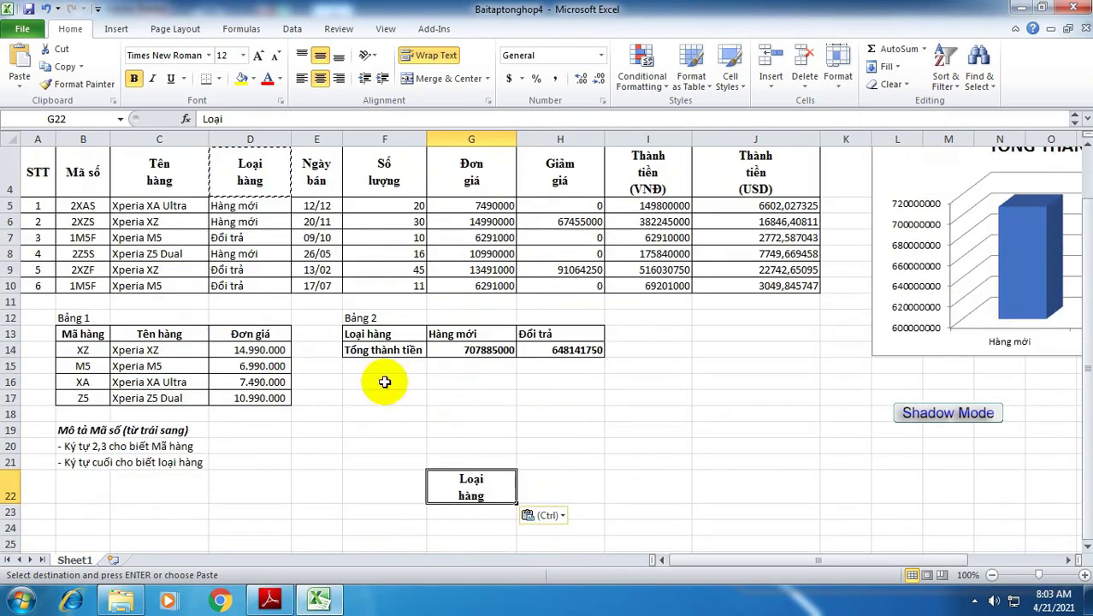
left_click(544, 399)
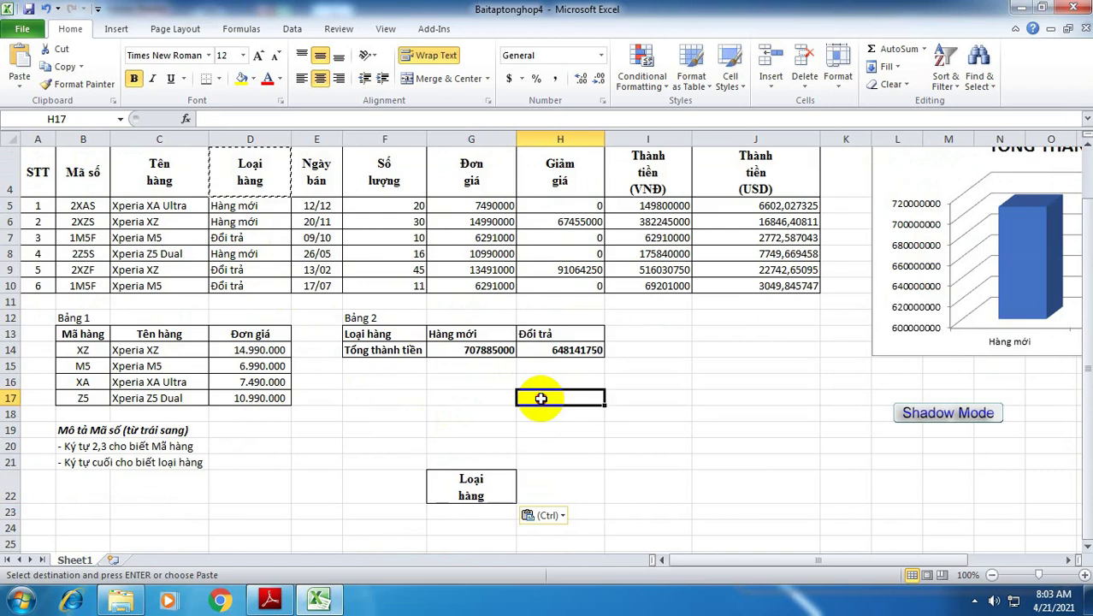
left_click(475, 515)
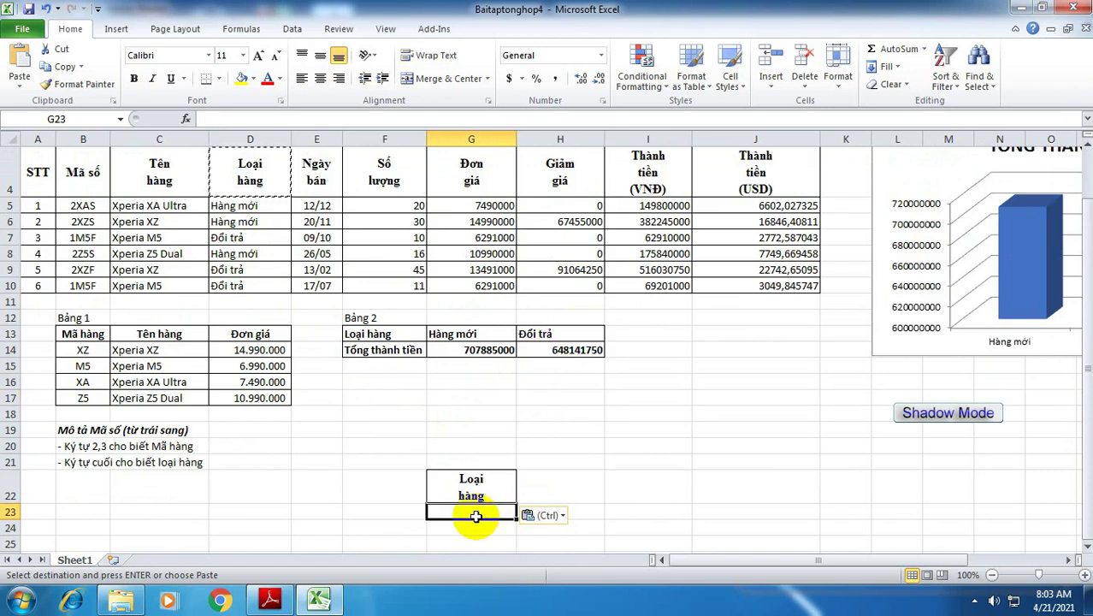
type("đÔ")
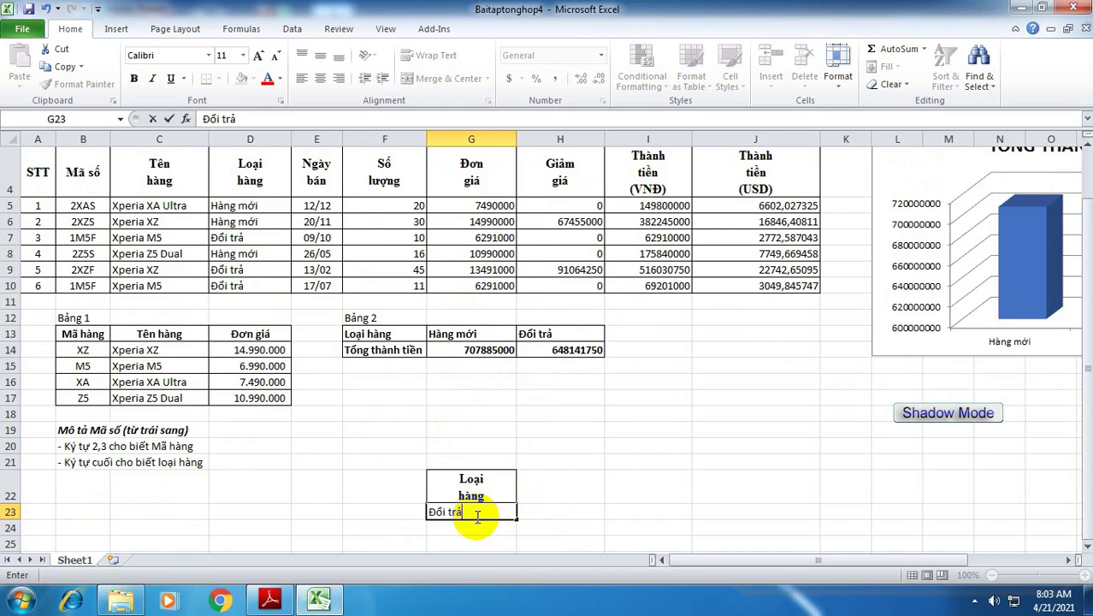
left_click(525, 521)
Step: Apply All Borders to the criteria block G22:G23
left_click_drag(472, 489, 476, 511)
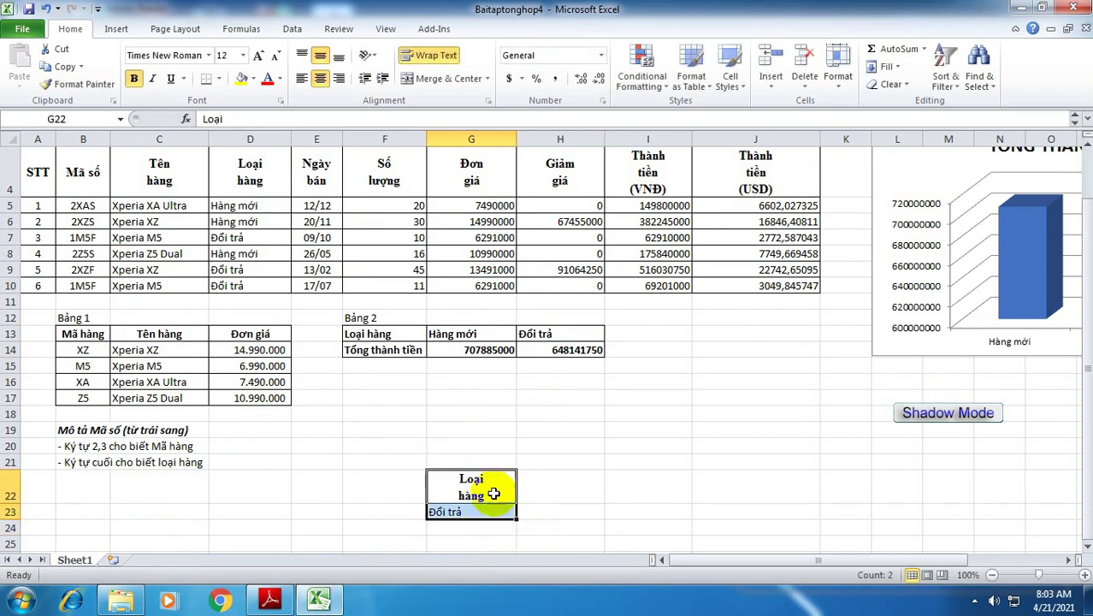
left_click(219, 79)
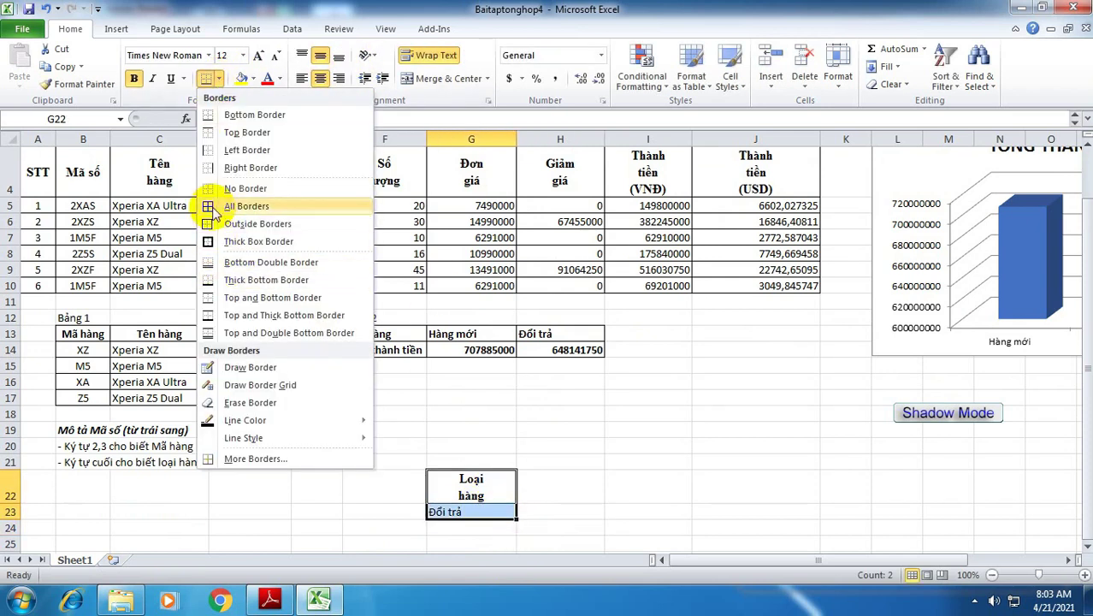
left_click(275, 205)
left_click(509, 506)
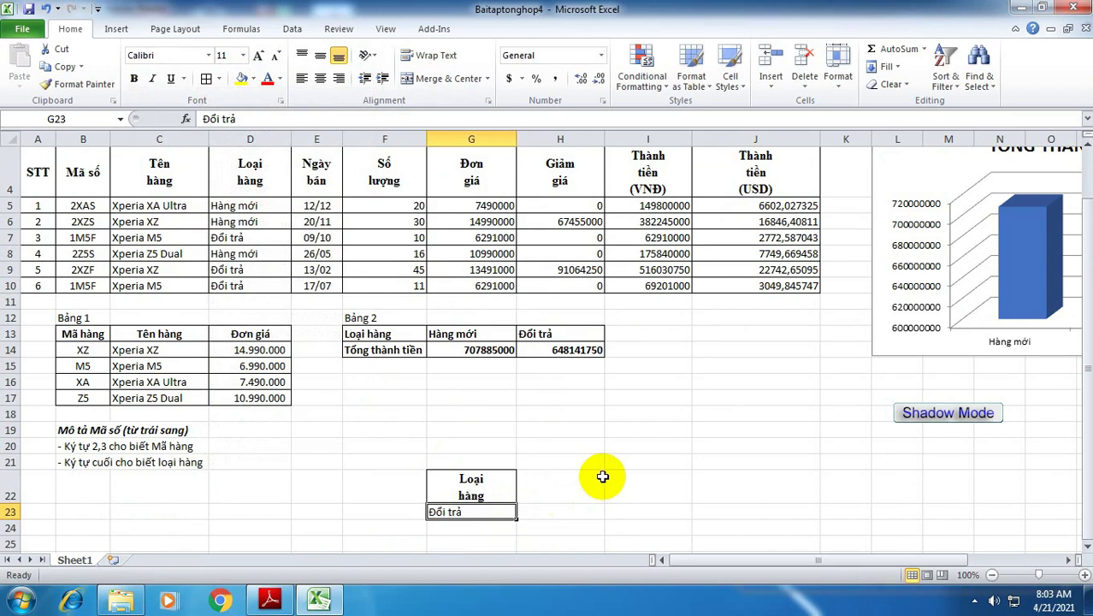
scroll(561, 469, "up", 1)
scroll(561, 470, "down", 2)
scroll(562, 470, "up", 1)
scroll(563, 469, "up", 1)
scroll(564, 467, "down", 2)
scroll(568, 465, "up", 1)
left_click(571, 464)
left_click_drag(478, 483, 487, 504)
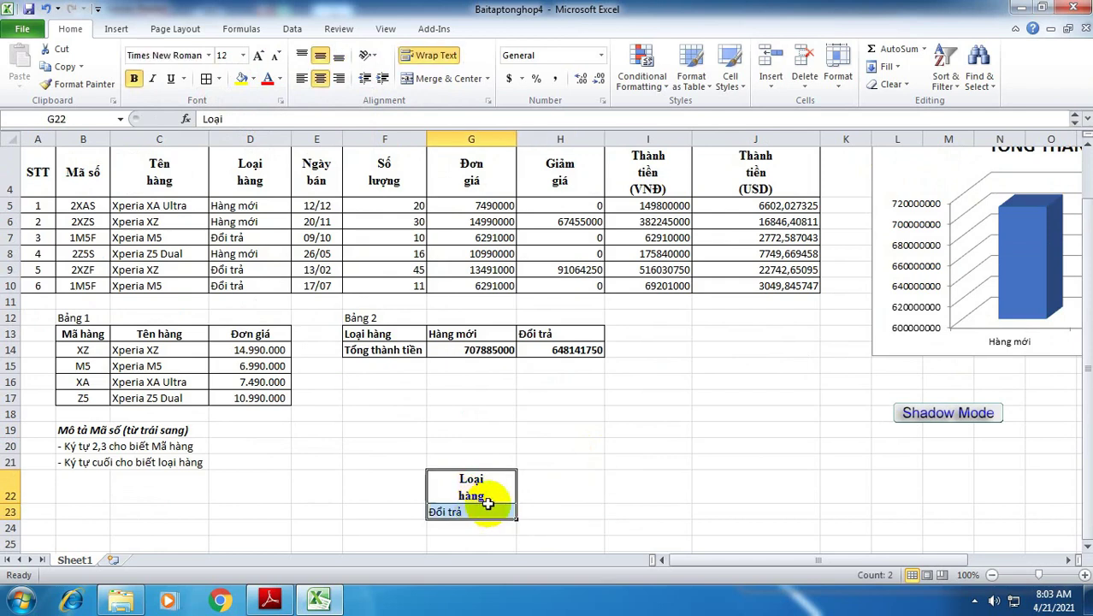
left_click(587, 501)
Step: In Advanced Filter, set the list range to A4:J10 and the criteria range to G22:G23
left_click(291, 29)
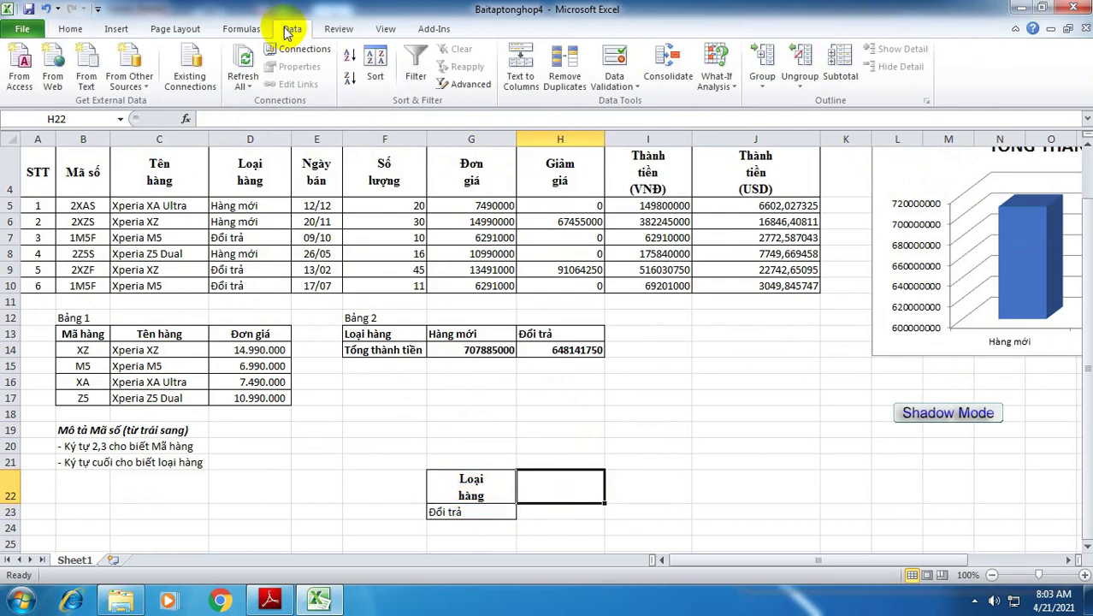
left_click(469, 83)
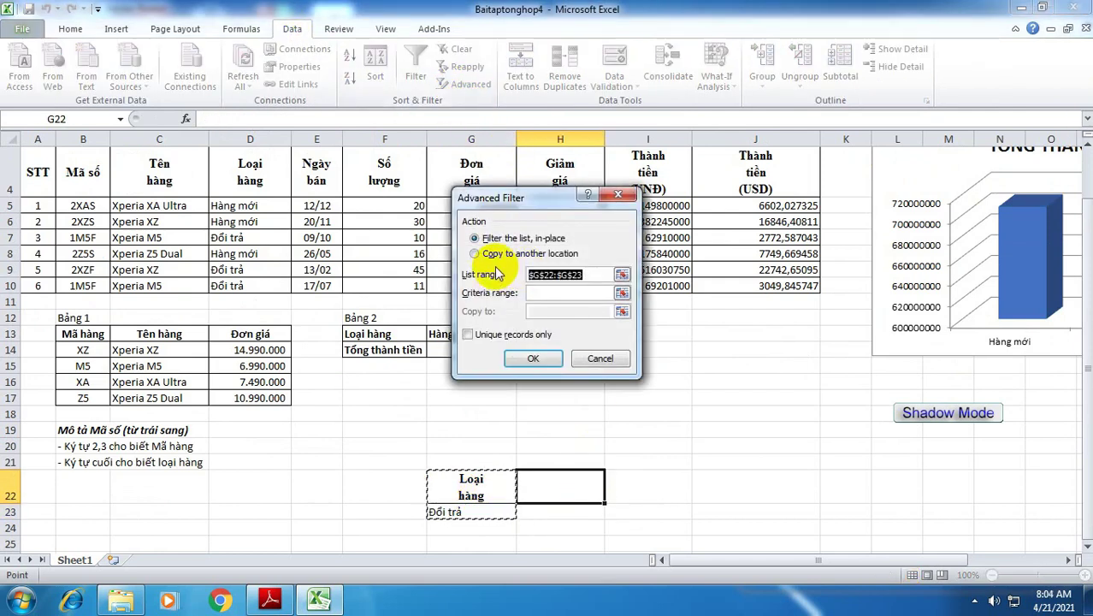
left_click(620, 274)
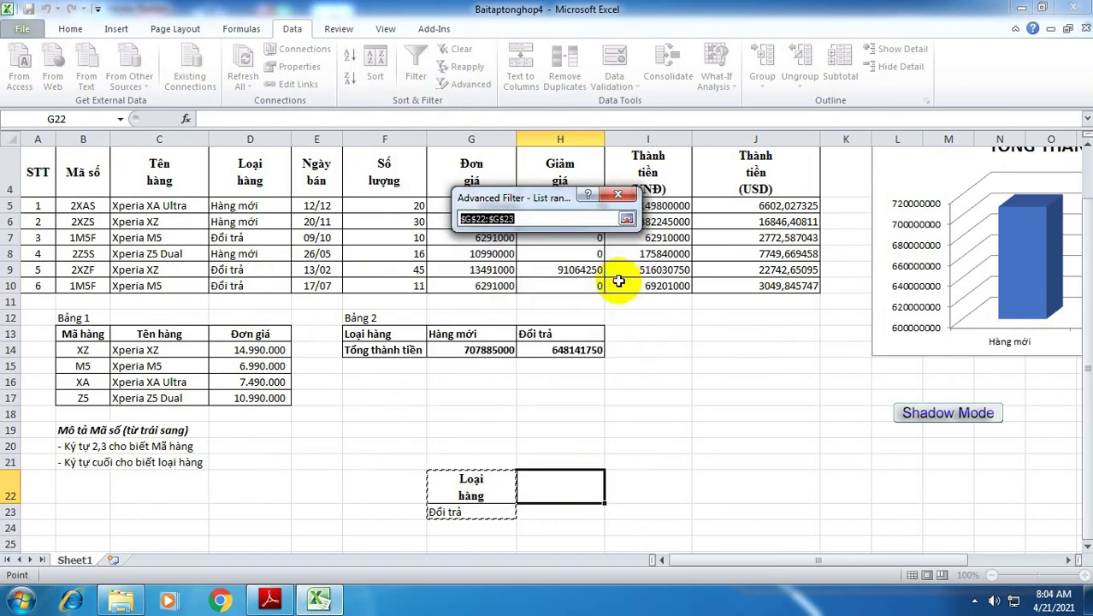
scroll(513, 291, "up", 1)
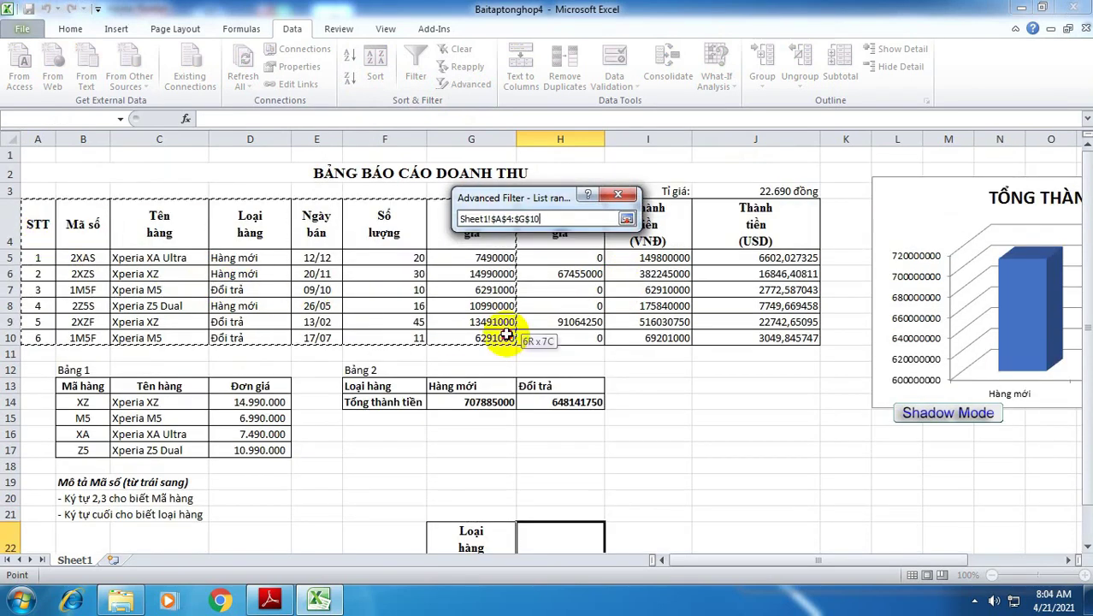
left_click_drag(38, 231, 737, 338)
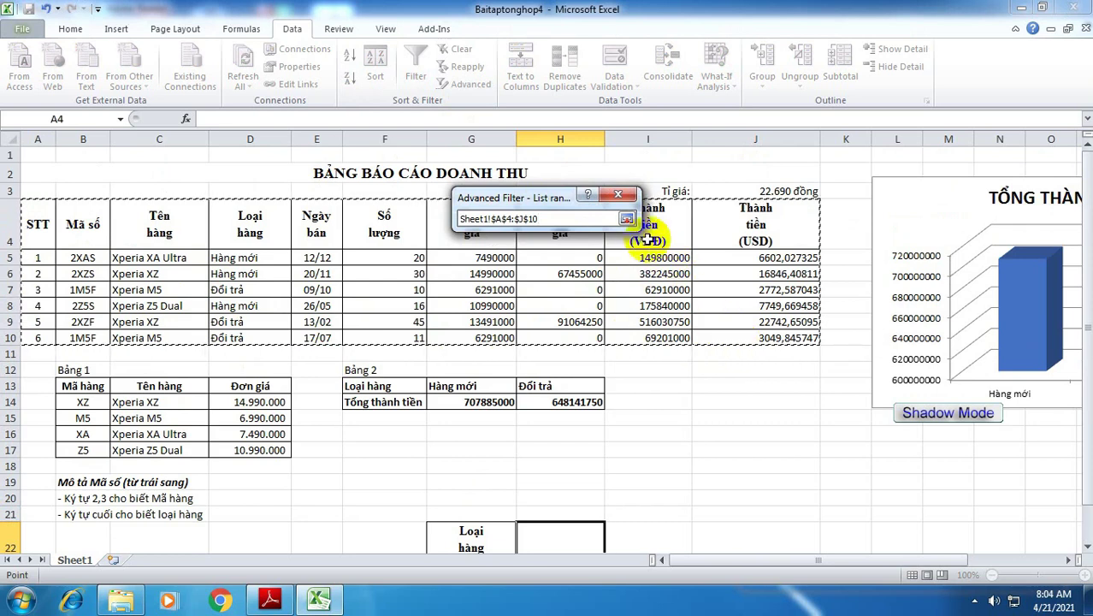
left_click(627, 220)
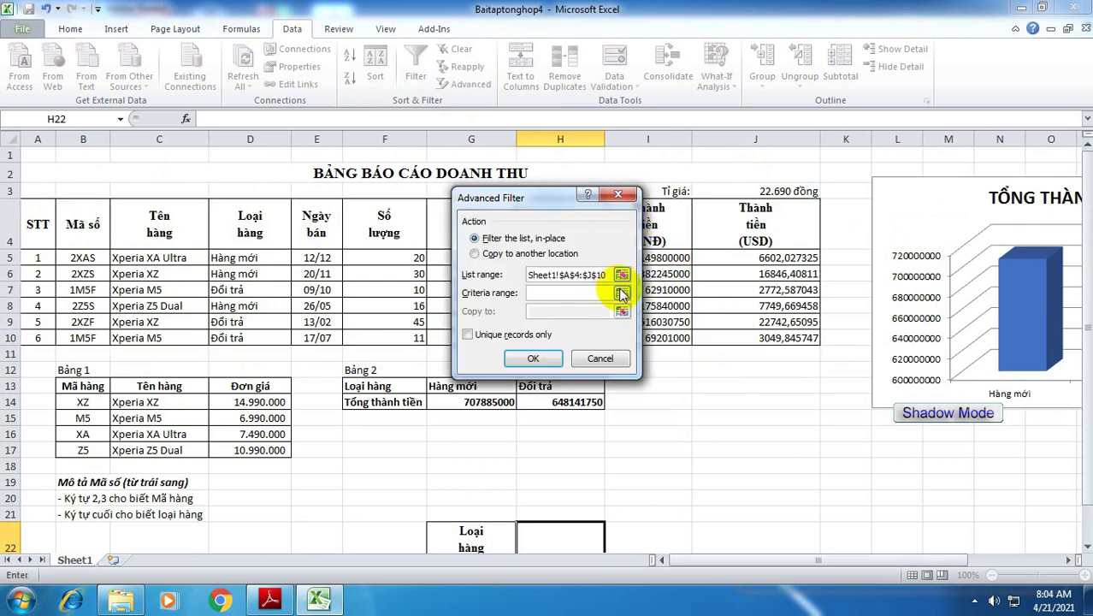
left_click(622, 293)
scroll(565, 462, "down", 3)
left_click_drag(488, 358, 487, 382)
left_click(626, 219)
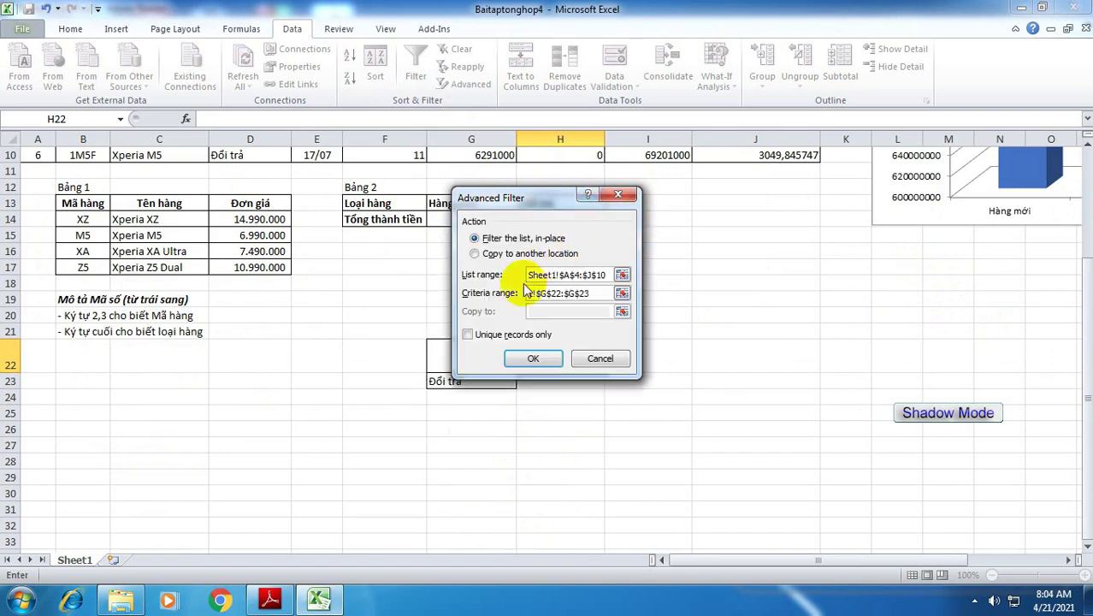
Step: Copy the filtered results to A26 and review the three extracted Đổi trả rows
left_click(475, 254)
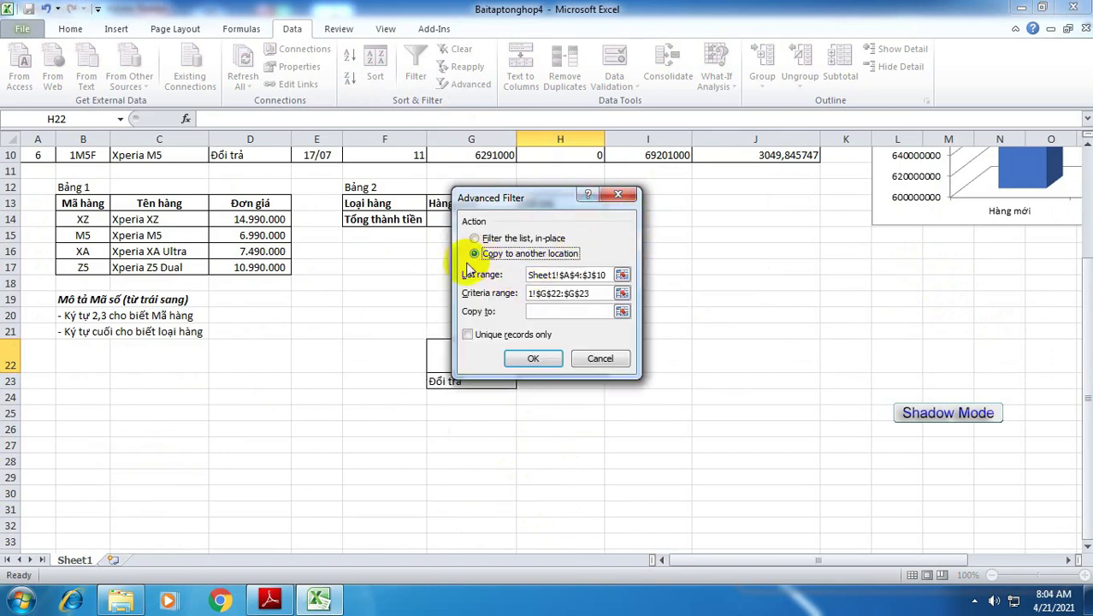
left_click(622, 312)
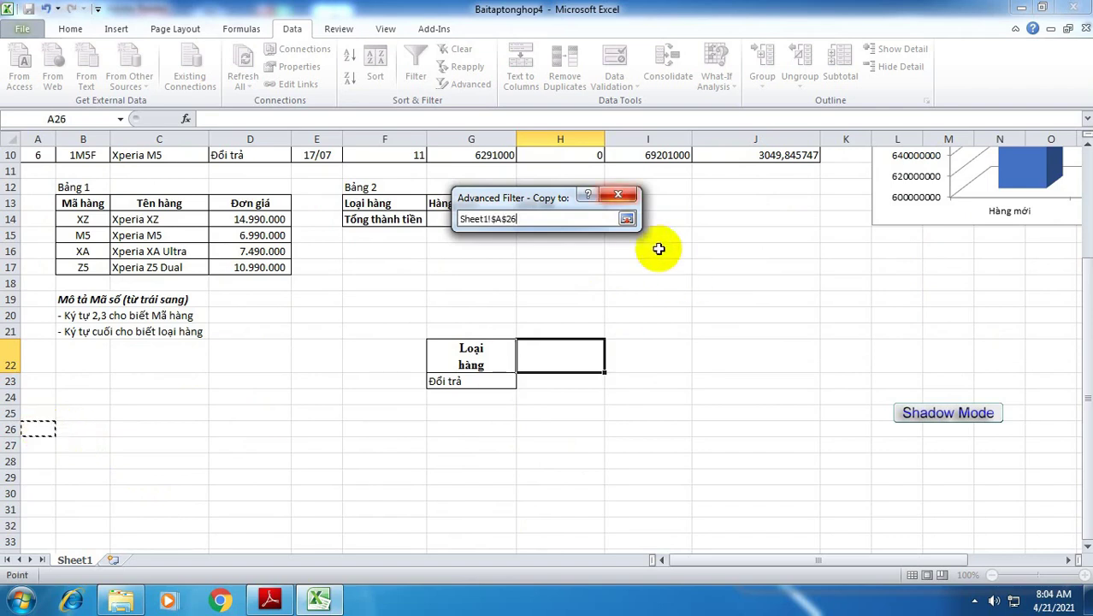
left_click(627, 219)
left_click(533, 358)
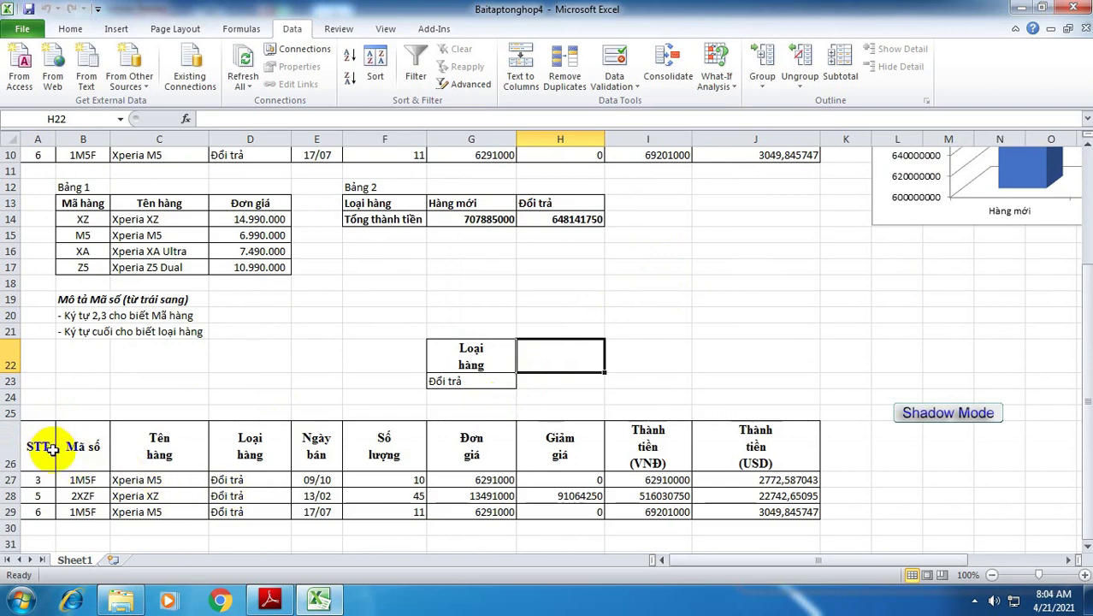
left_click_drag(229, 481, 247, 508)
left_click(244, 480)
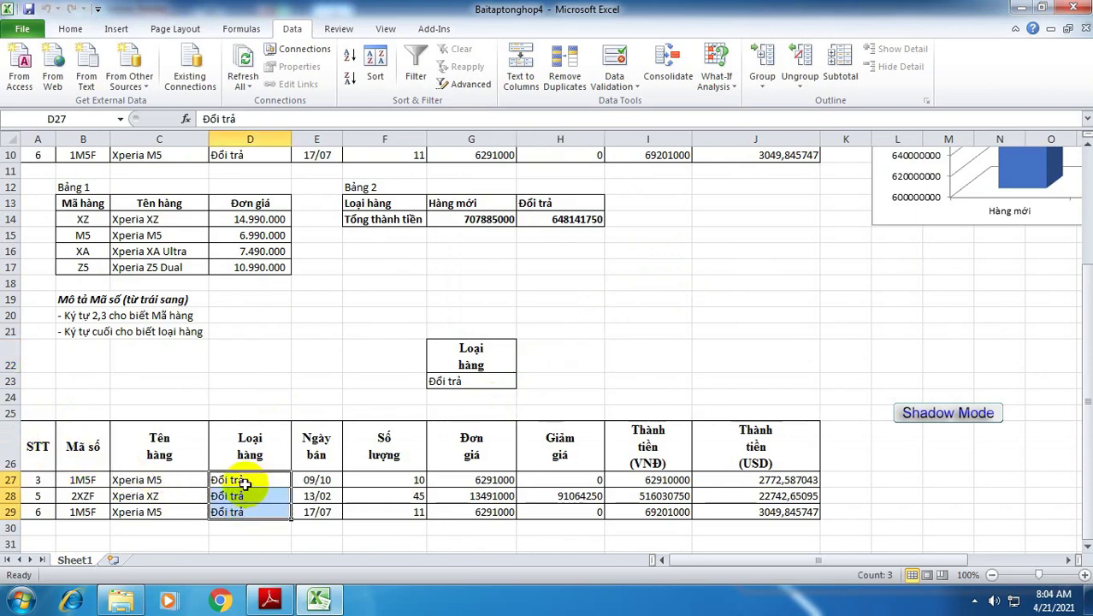
left_click_drag(30, 444, 757, 505)
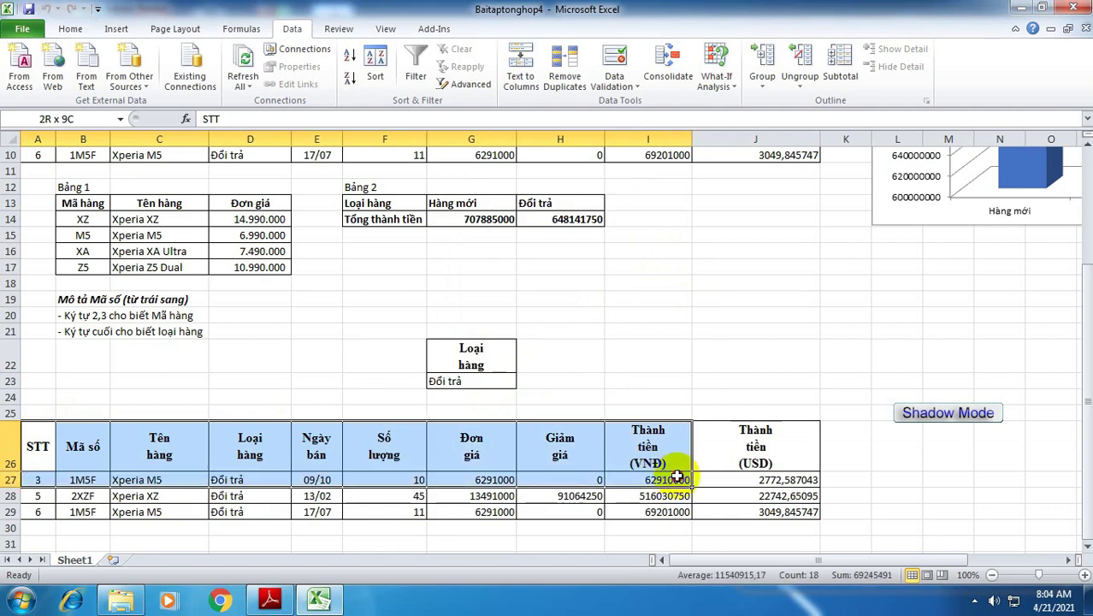
Step: Scroll through Baitap4_Excel4.pdf's revenue table, Bảng 1 and Bảng 2 requirements in Adobe Reader
left_click(274, 602)
scroll(427, 342, "up", 3)
scroll(481, 516, "up", 3)
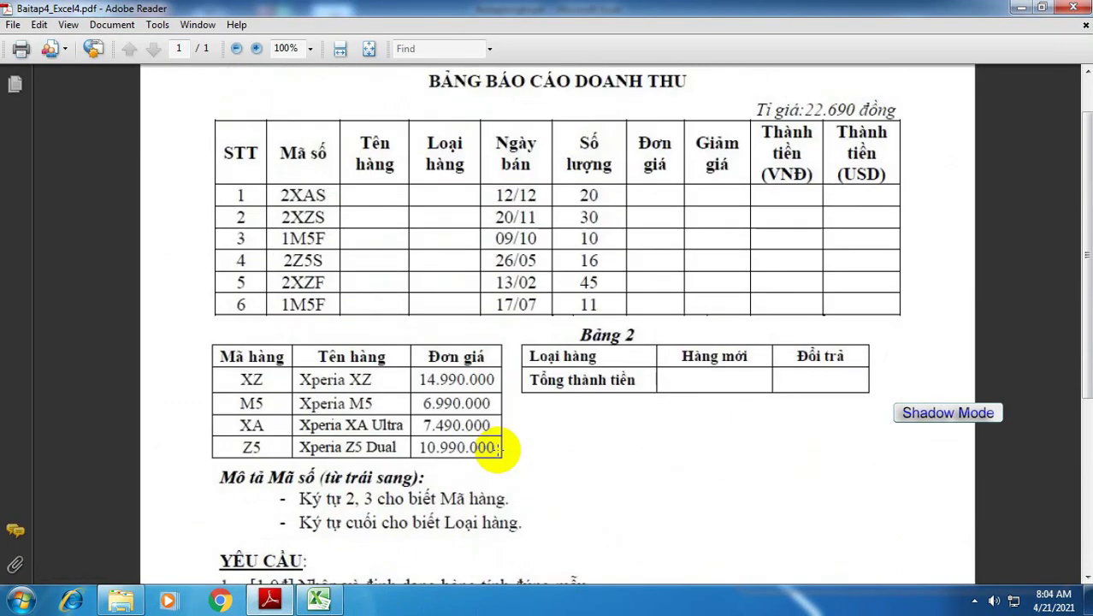
scroll(484, 446, "up", 1)
scroll(491, 441, "down", 2)
scroll(496, 441, "down", 3)
scroll(496, 443, "down", 1)
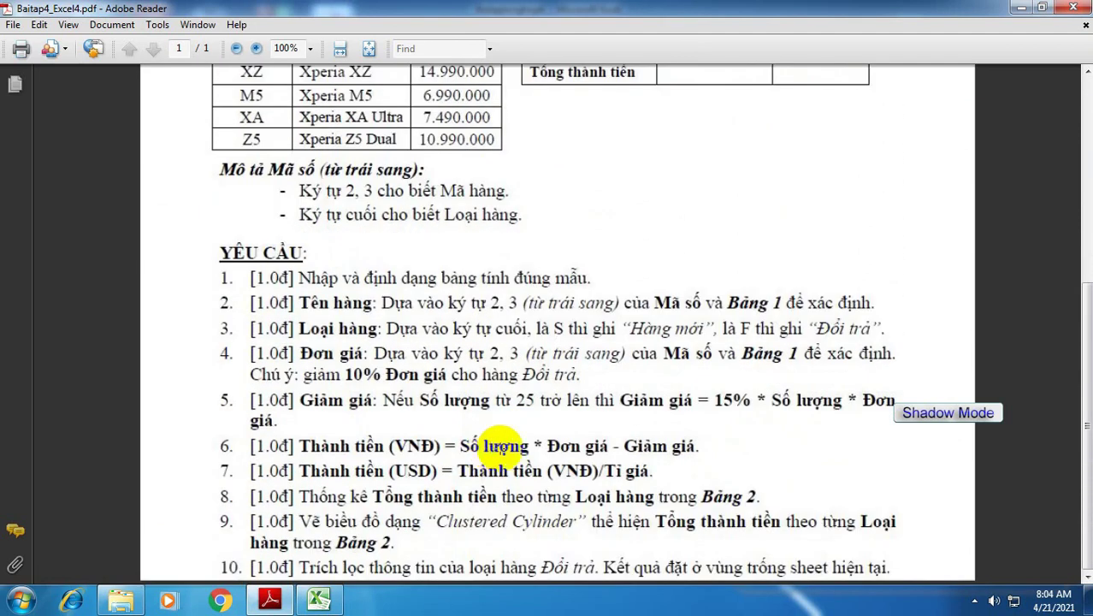
scroll(635, 462, "up", 3)
scroll(637, 457, "down", 3)
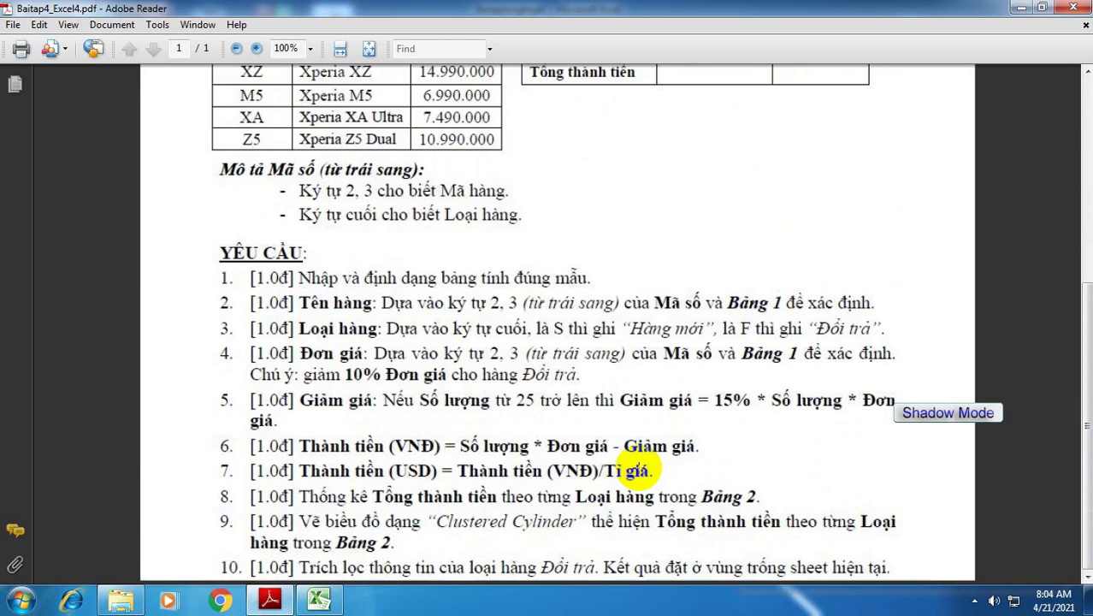
scroll(637, 469, "up", 4)
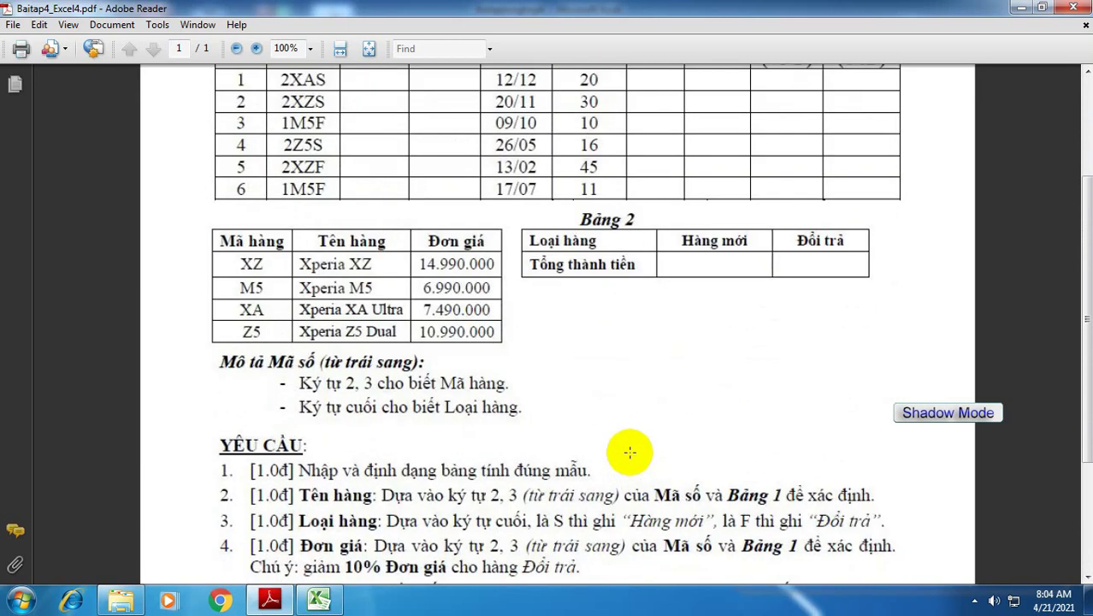
scroll(629, 455, "up", 3)
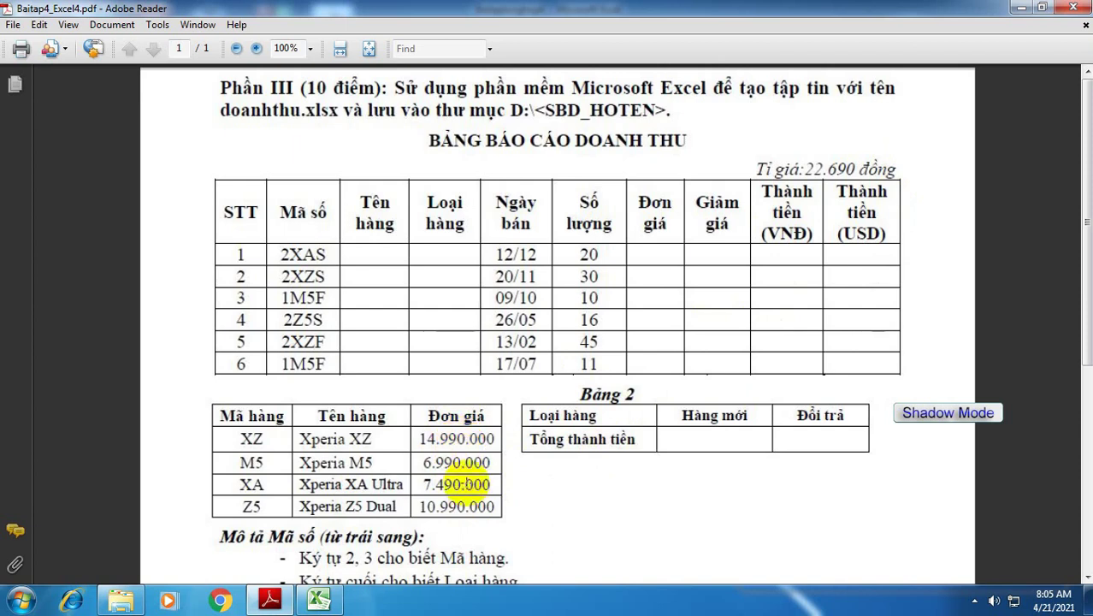
scroll(458, 466, "down", 6)
scroll(462, 360, "down", 2)
scroll(470, 479, "down", 1)
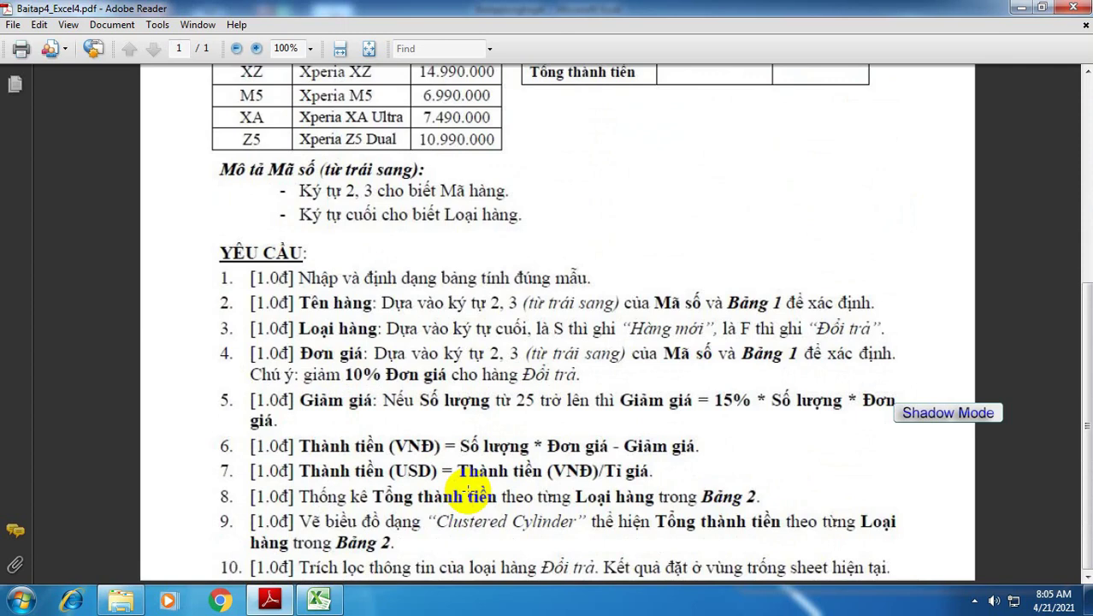
scroll(469, 494, "up", 2)
scroll(469, 488, "up", 7)
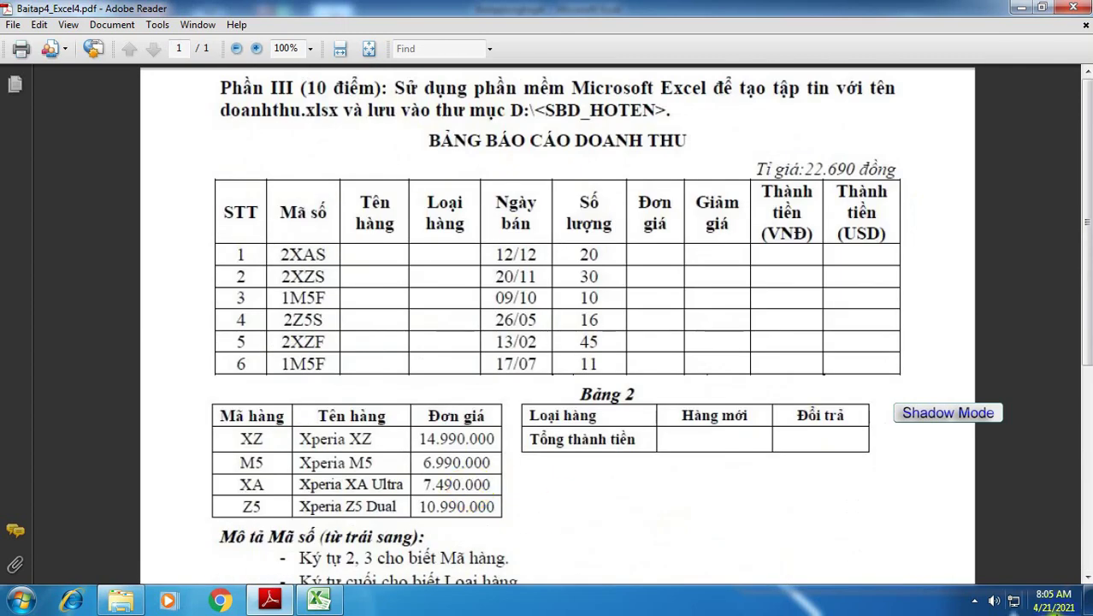
left_click(975, 600)
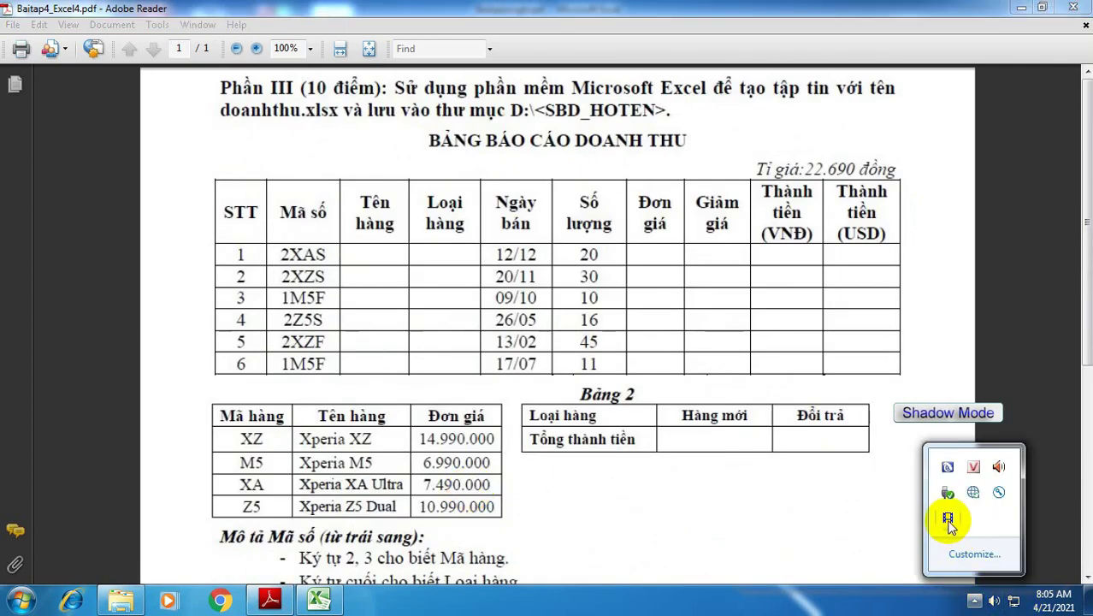